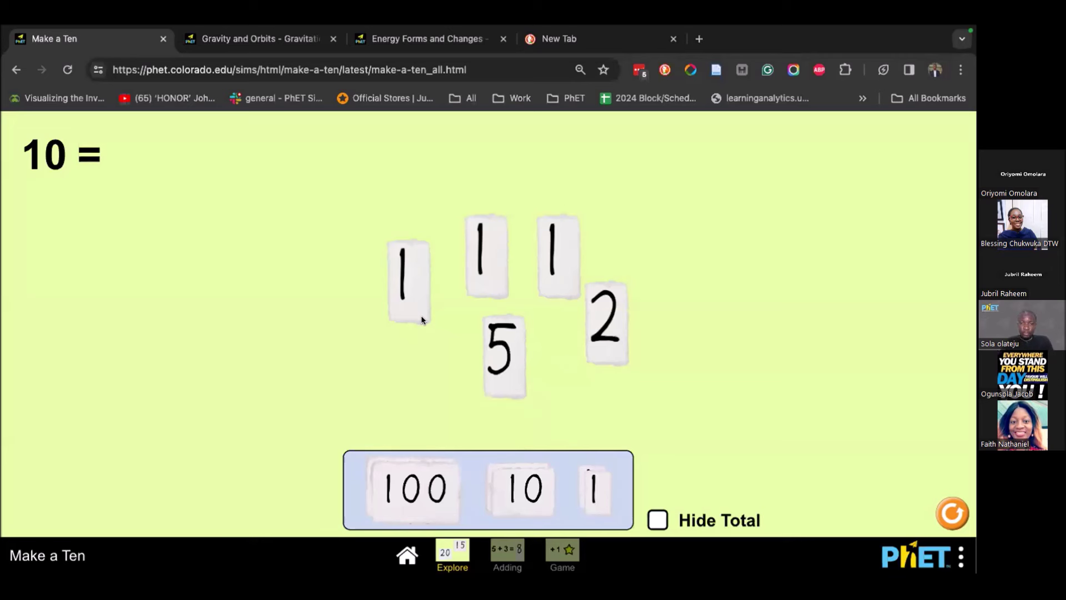
- Regroup the number cards on the Explore screen, building 2, 3 and 5 and breaking off 1s
left_click_drag(406, 259, 475, 251)
left_click_drag(553, 251, 479, 244)
left_click_drag(589, 316, 488, 262)
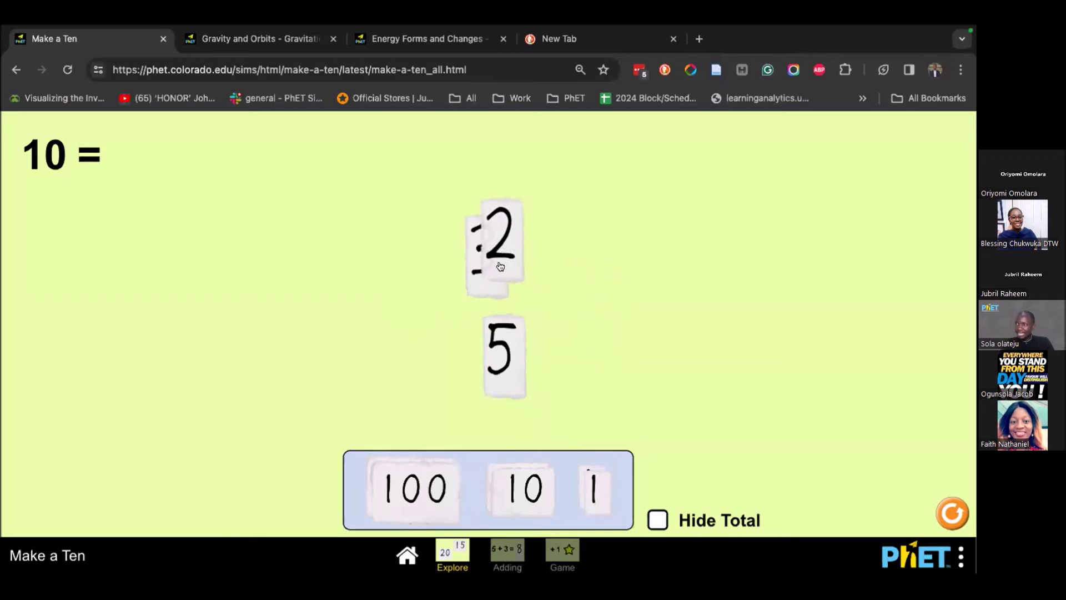
left_click_drag(507, 335, 611, 280)
left_click_drag(502, 355, 379, 277)
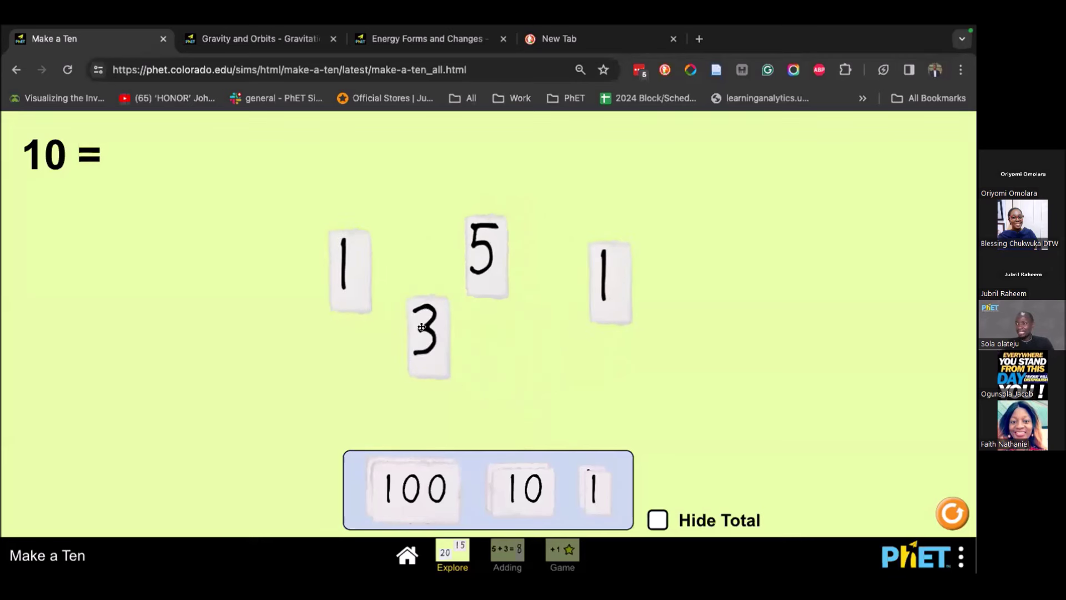
left_click_drag(424, 328, 383, 345)
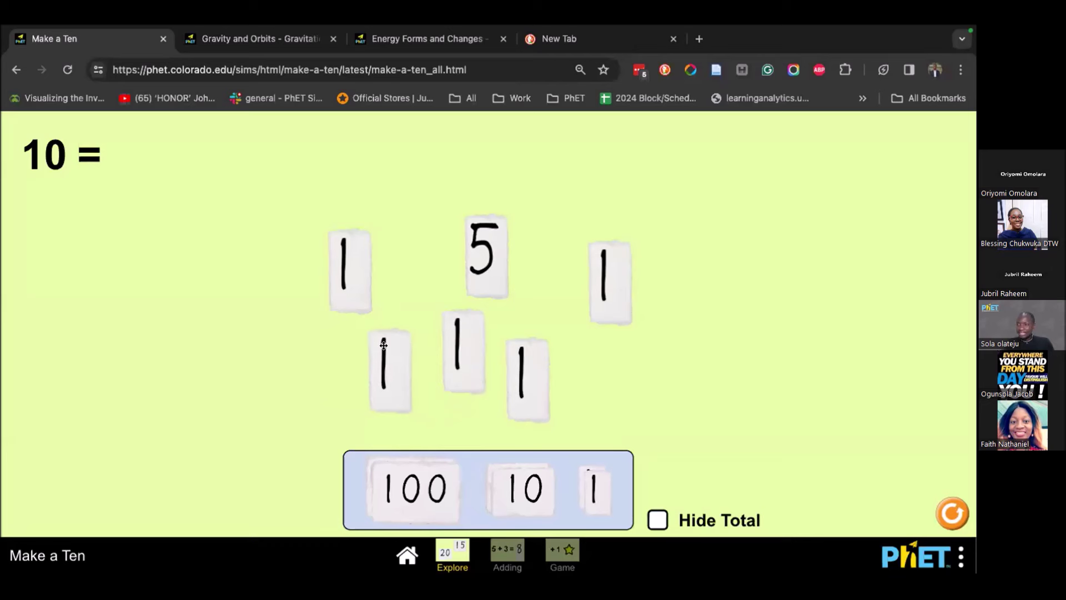
- Add a 10 card and a 100 card for a total of 120, then go to the Adding screen
left_click_drag(522, 488, 572, 414)
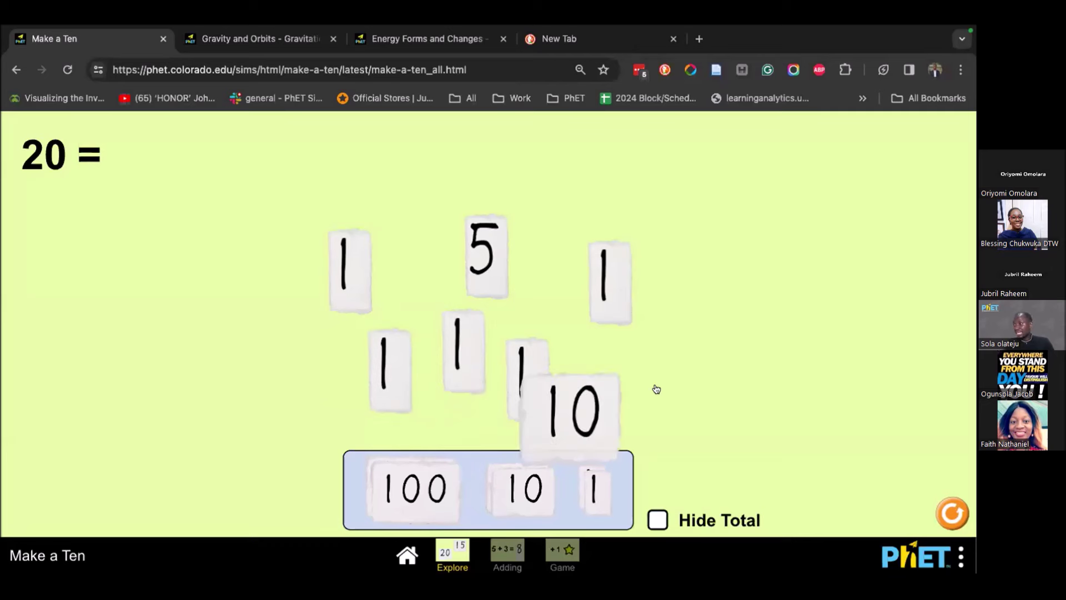
left_click_drag(415, 472, 237, 326)
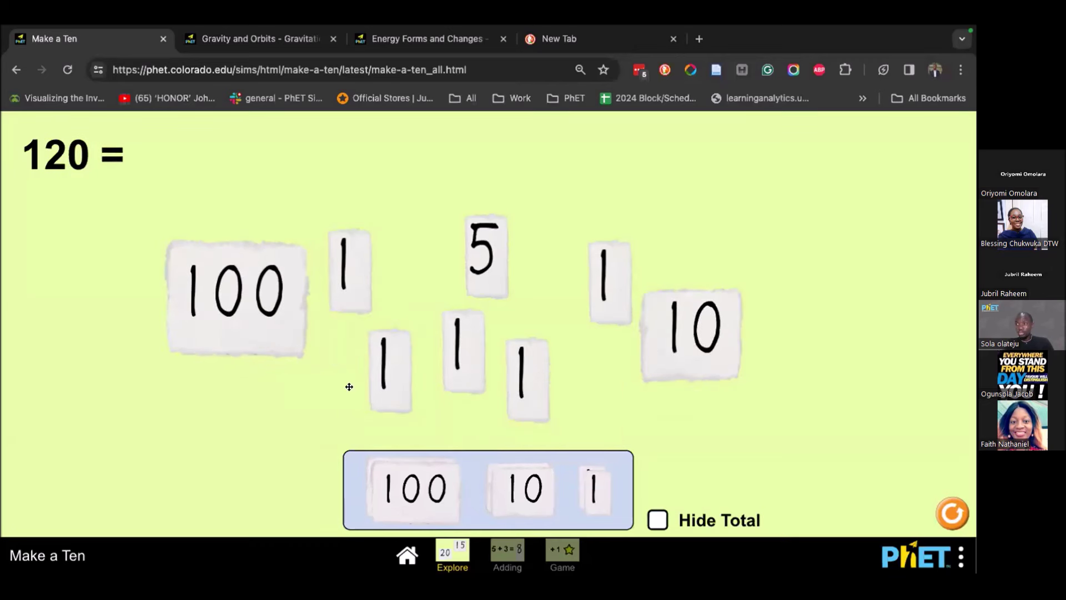
left_click(508, 562)
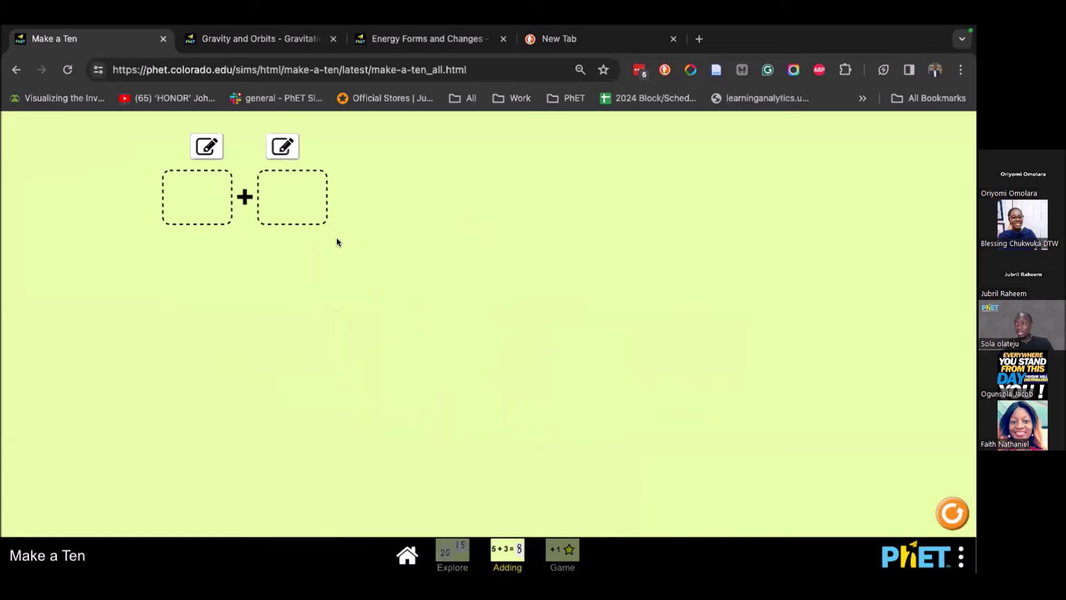
- Start Game Level 1 and answer 2 + 4 by combining the cards into 6
left_click(562, 552)
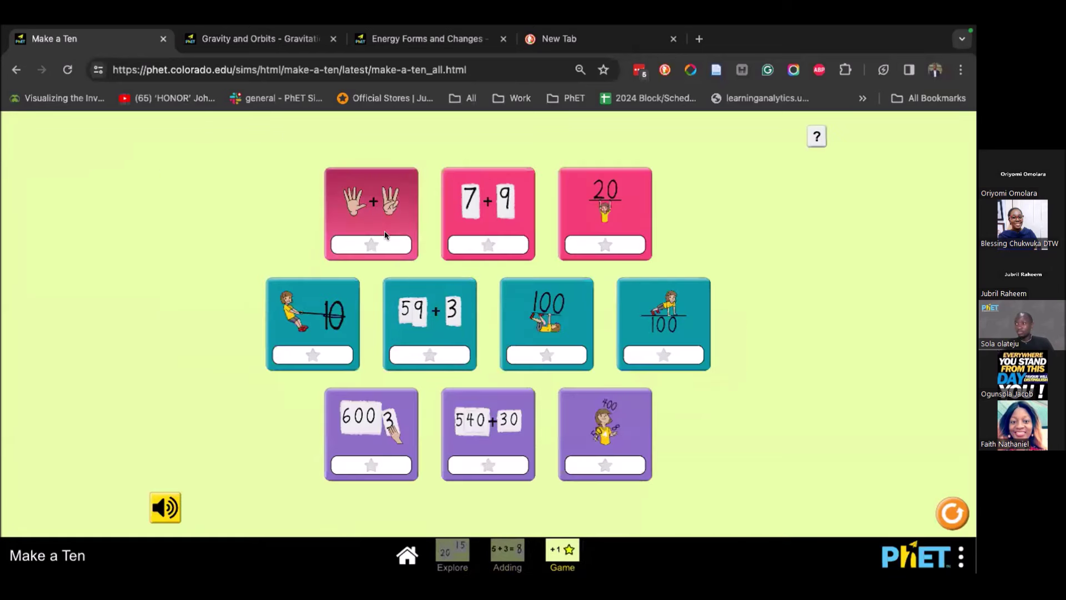
left_click(383, 239)
left_click_drag(397, 322, 619, 323)
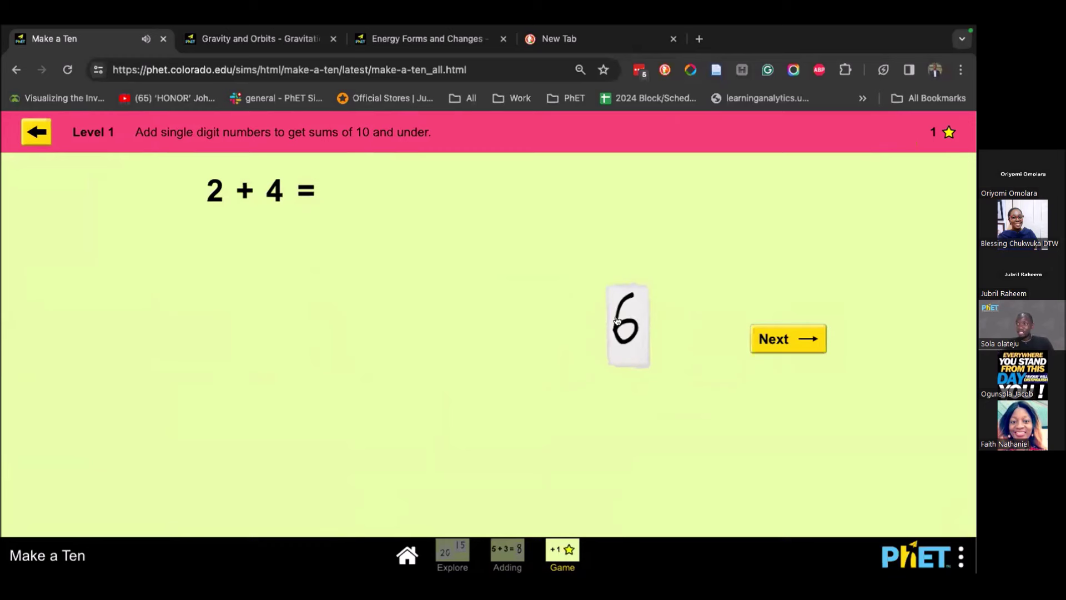
- Break four 1s off the 6 card, leaving a 2
left_click_drag(620, 321, 488, 307)
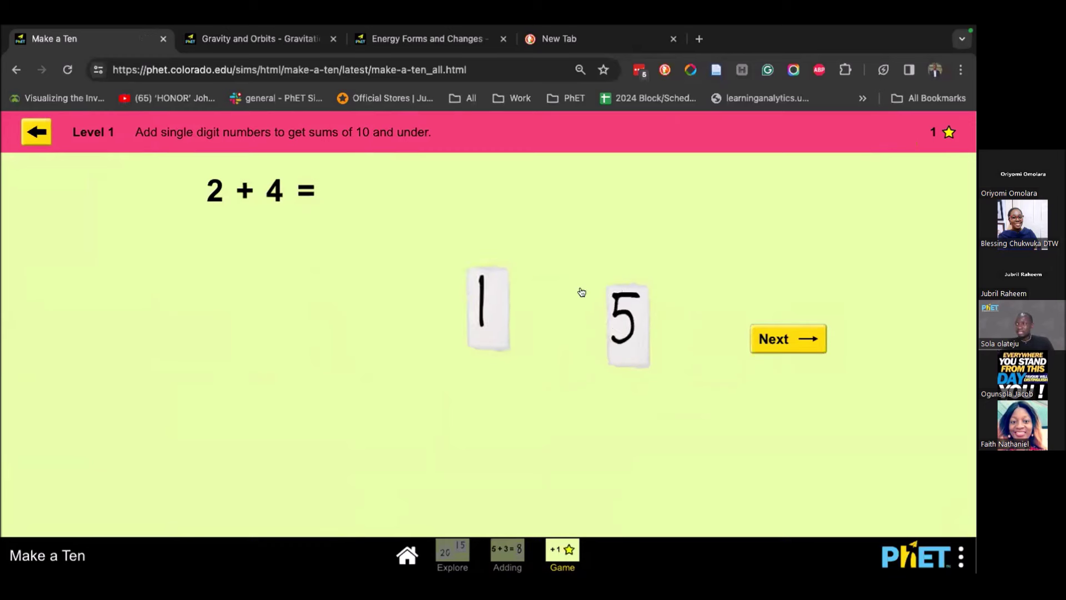
left_click_drag(617, 325, 558, 324)
left_click_drag(622, 333, 599, 340)
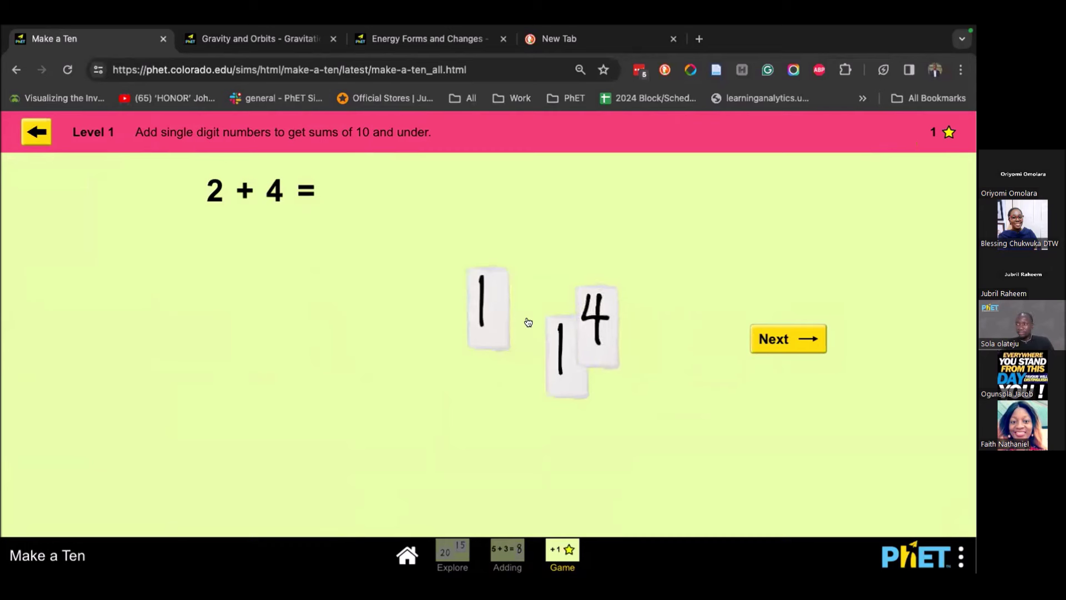
left_click_drag(614, 285, 628, 256)
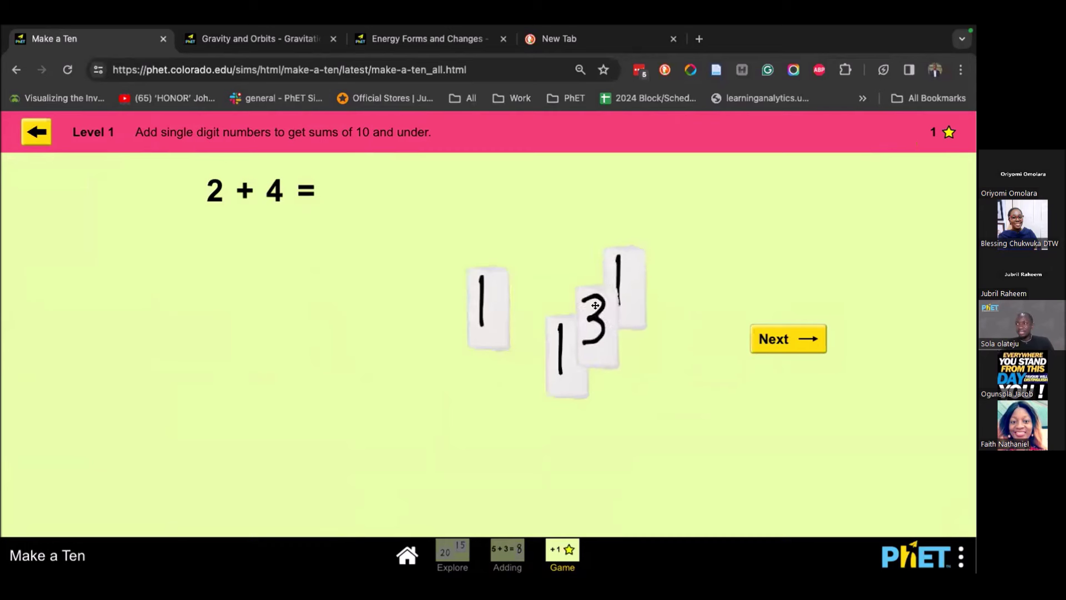
left_click_drag(581, 284, 555, 231)
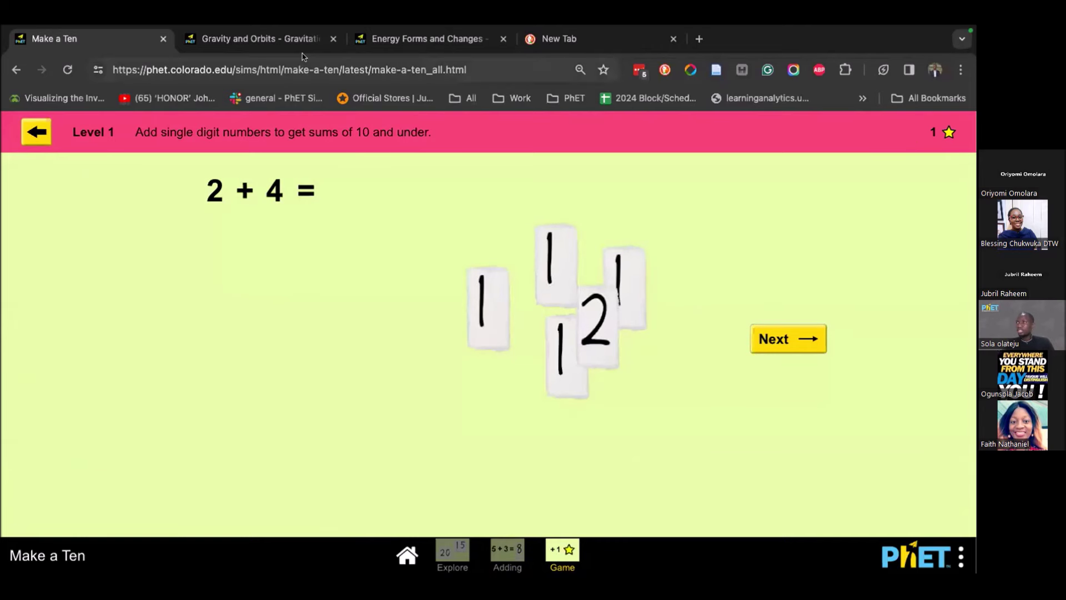
left_click(419, 41)
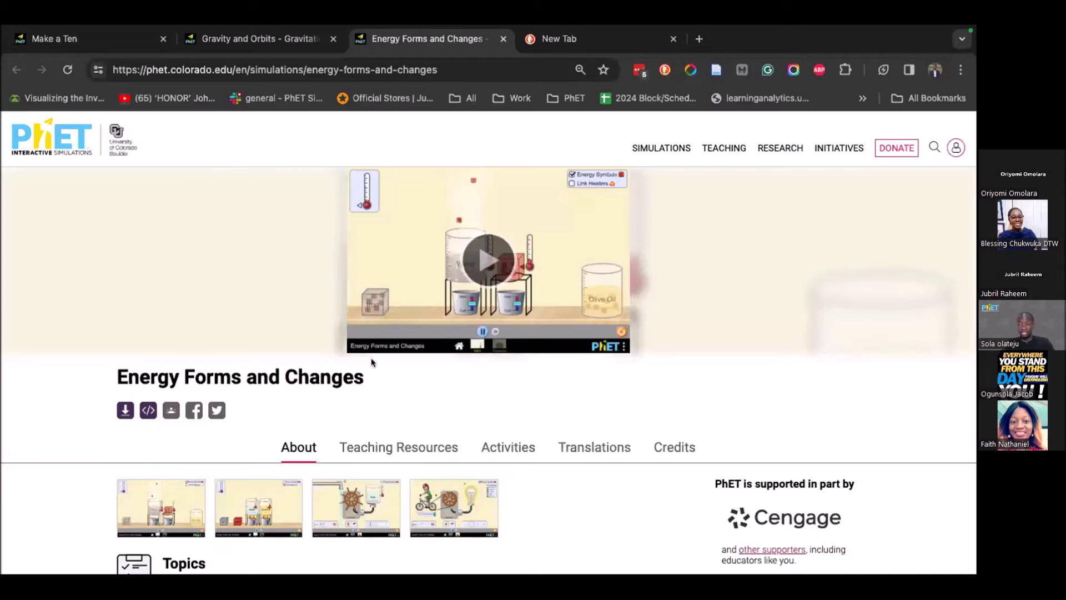
- Launch Energy Forms and Changes and open its Intro scene with iron, brick, water and olive oil
left_click(482, 261)
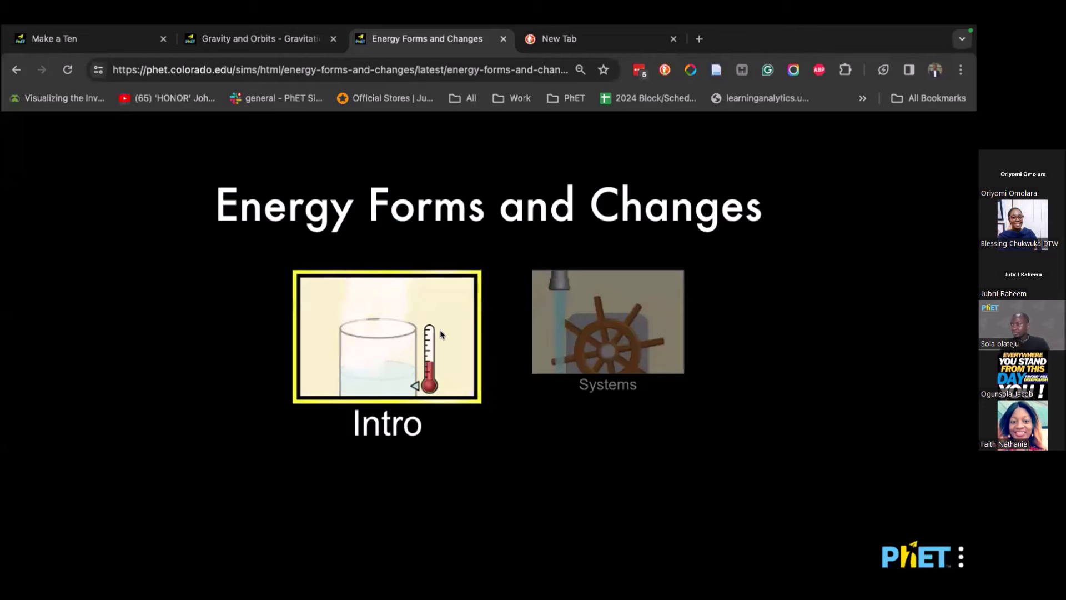
left_click(441, 334)
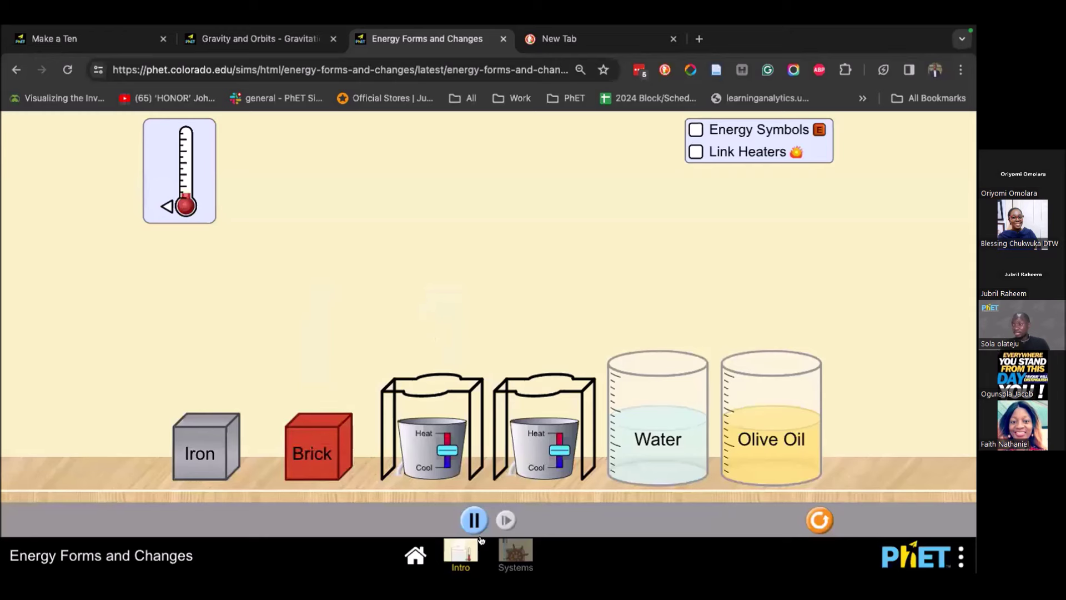
left_click(513, 551)
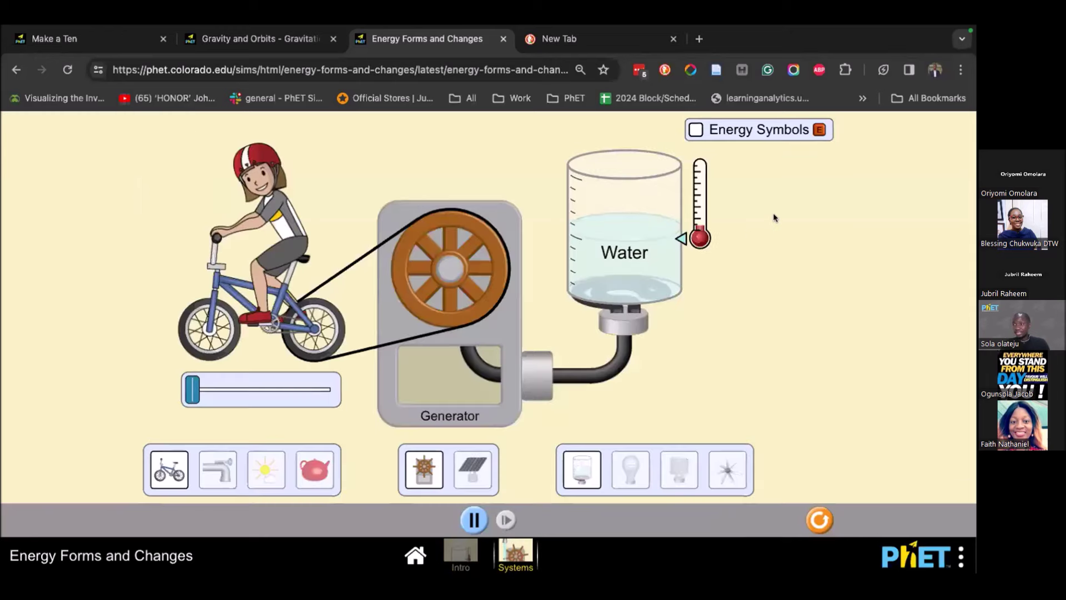
- Turn on Energy Symbols in the Systems scene and set the cyclist pedalling faster
left_click(701, 129)
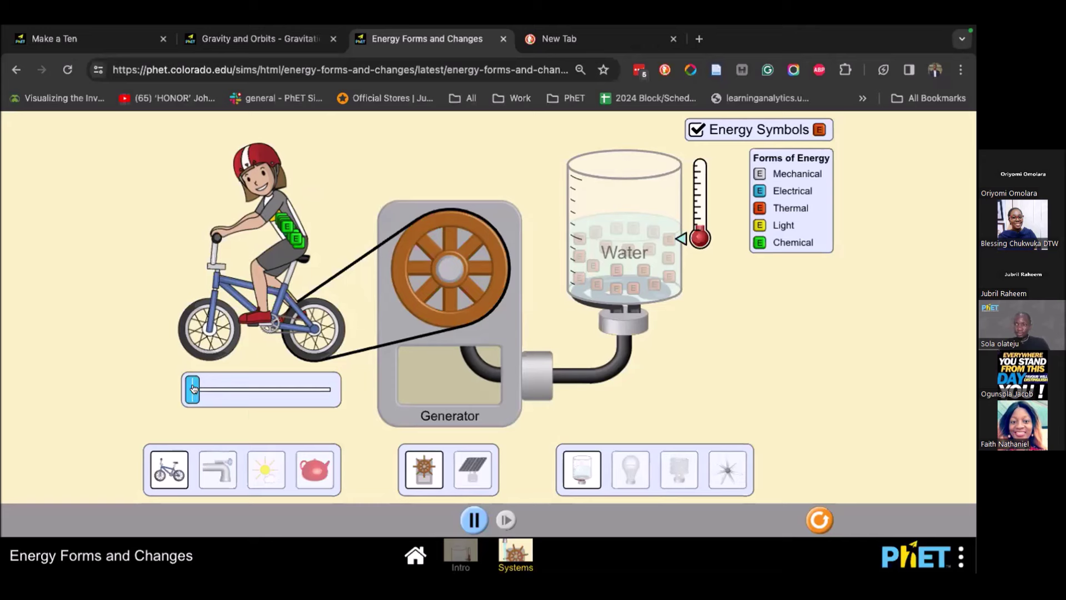
left_click_drag(250, 394, 308, 390)
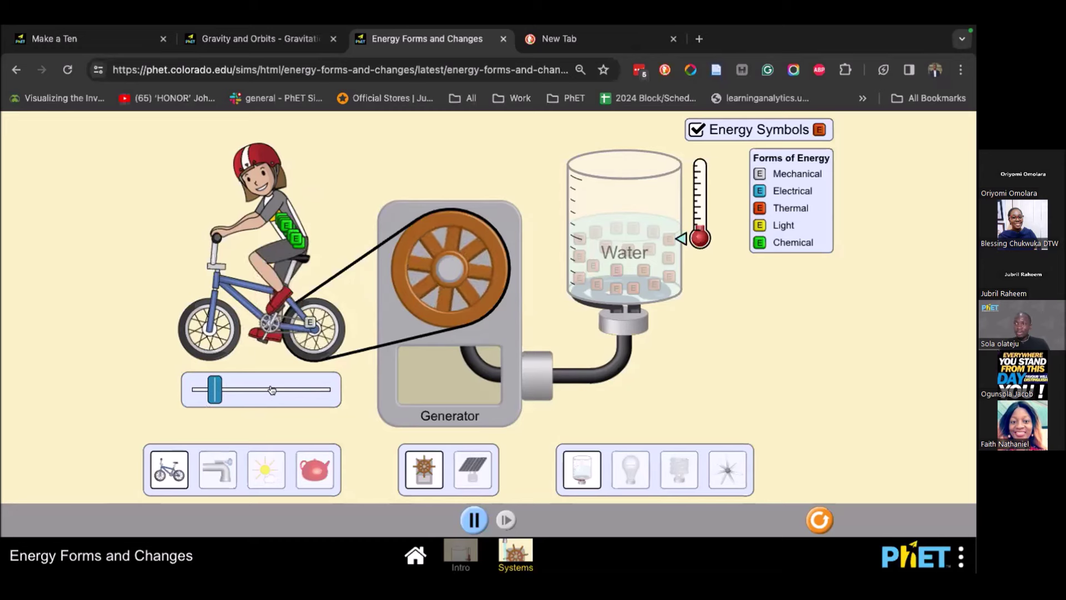
mouse_move(272, 389)
left_mouse_down()
mouse_move(309, 389)
mouse_move(273, 390)
left_mouse_up()
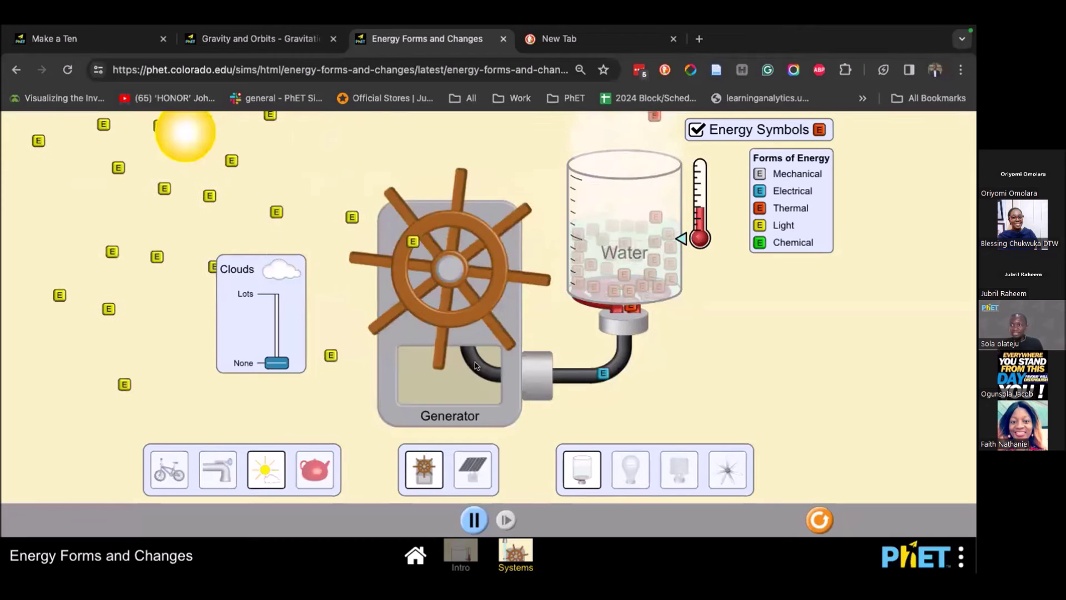
- Swap the generator for a solar panel, then return to the Make a Ten tab and go back
left_click(468, 469)
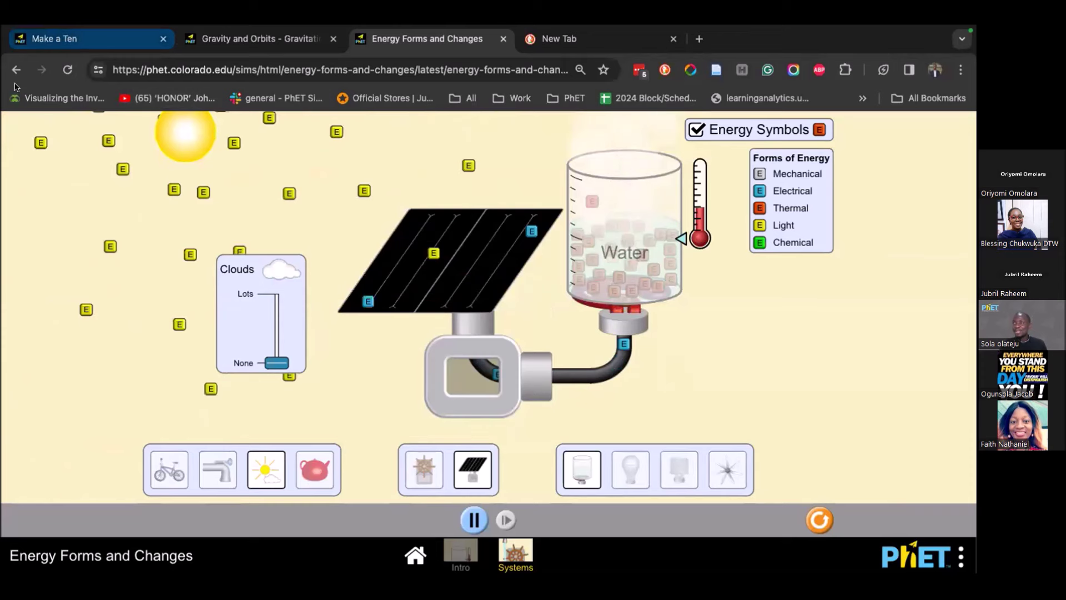
key("ctrl+1")
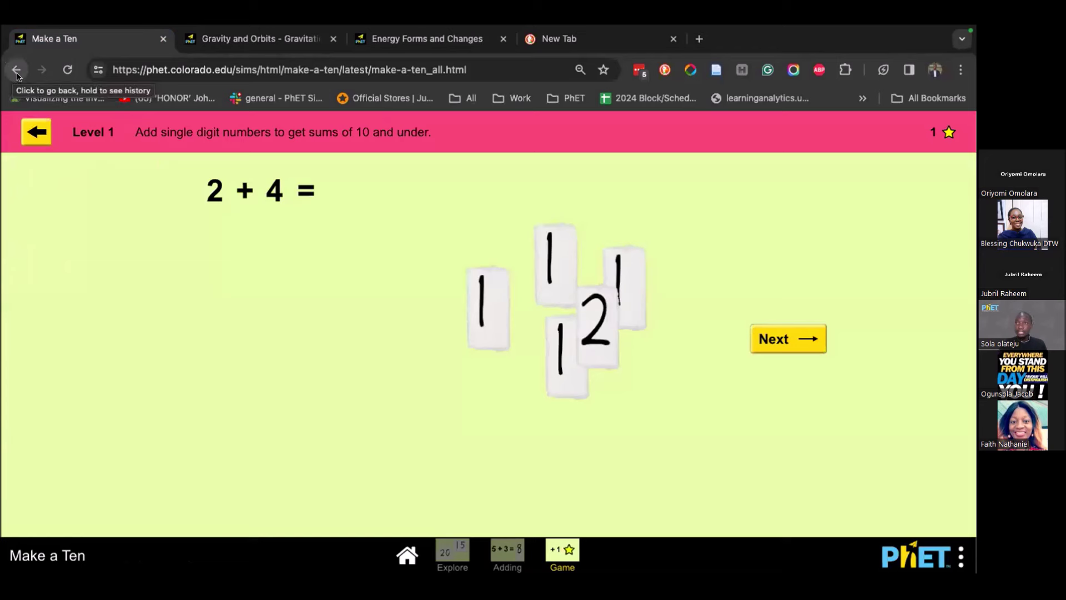
left_click(16, 71)
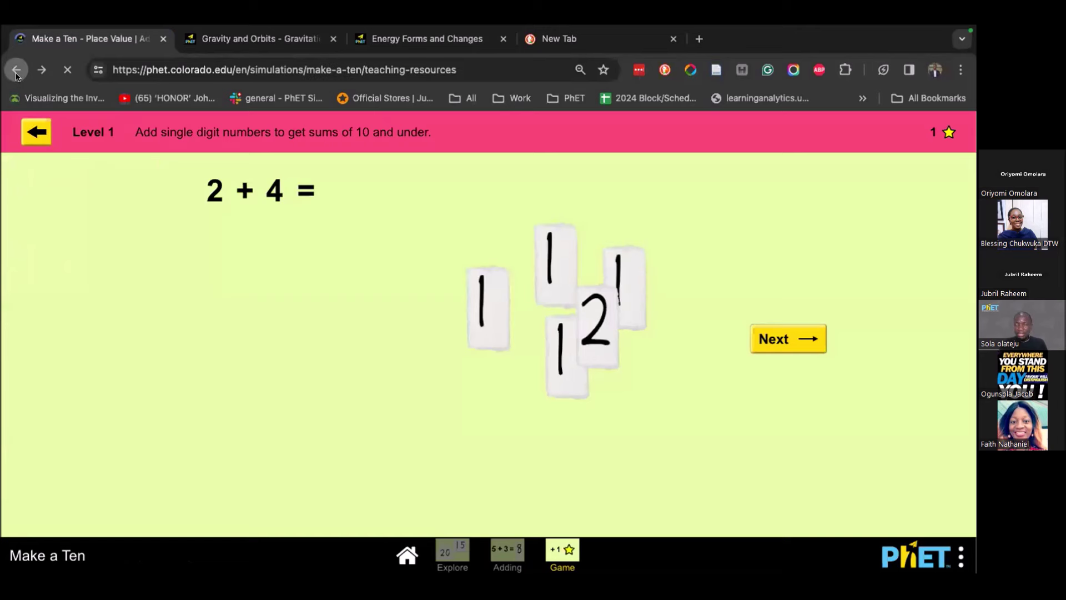
- Check the back history, then scroll through the Make a Ten Teacher Tips guide
right_click(16, 72)
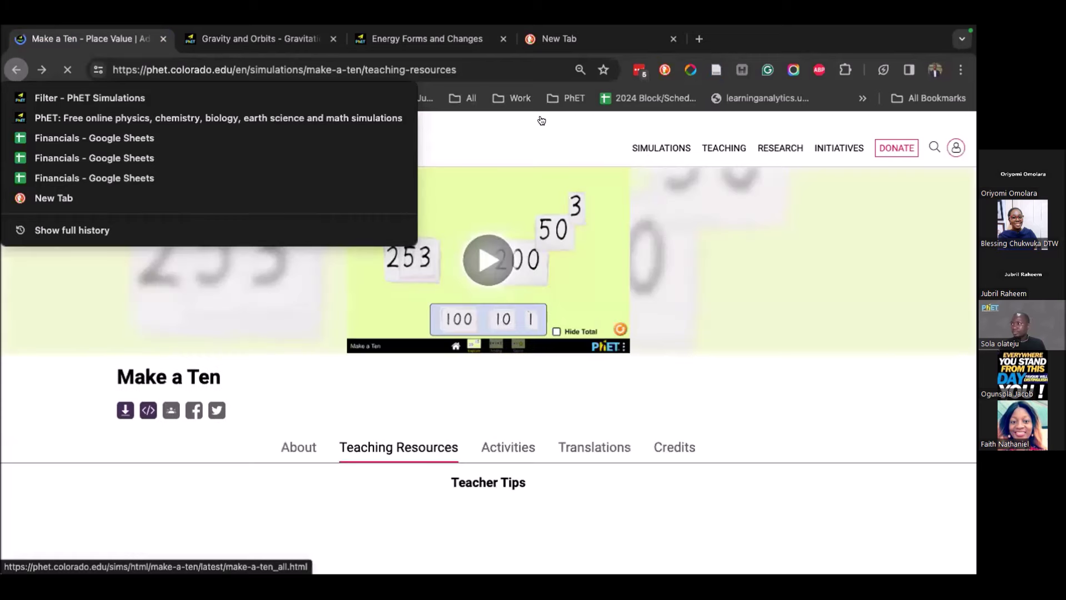
left_click(517, 149)
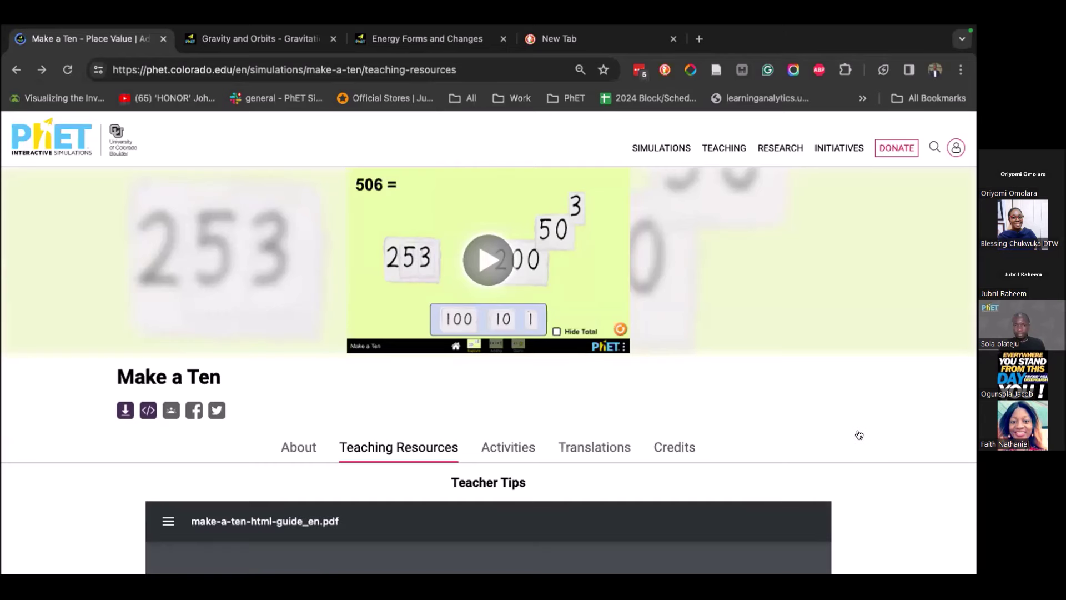
scroll(705, 376, "down", 3)
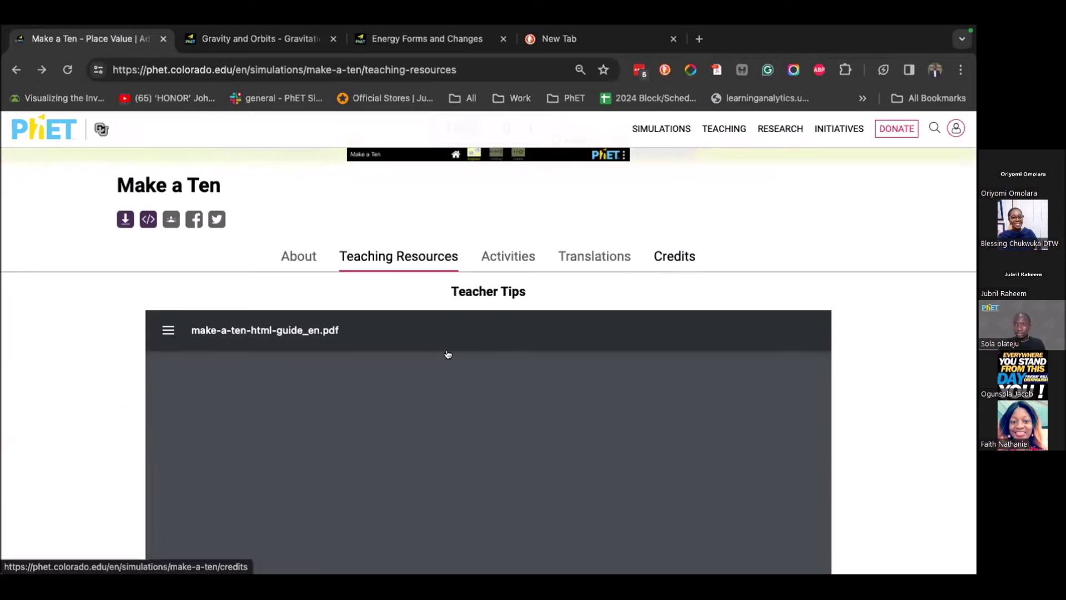
scroll(448, 354, "down", 1)
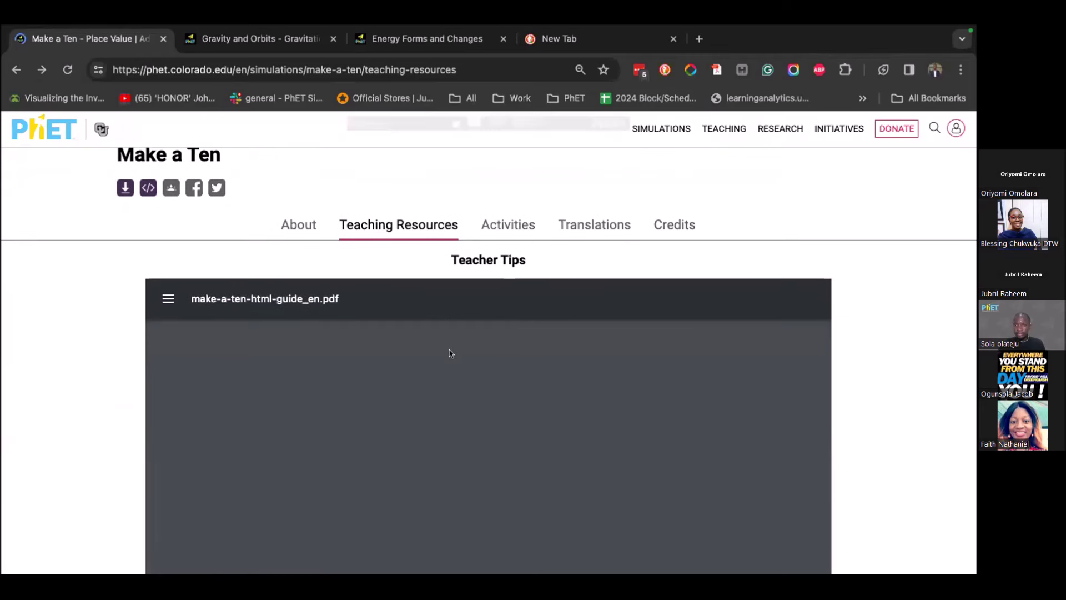
scroll(449, 353, "down", 2)
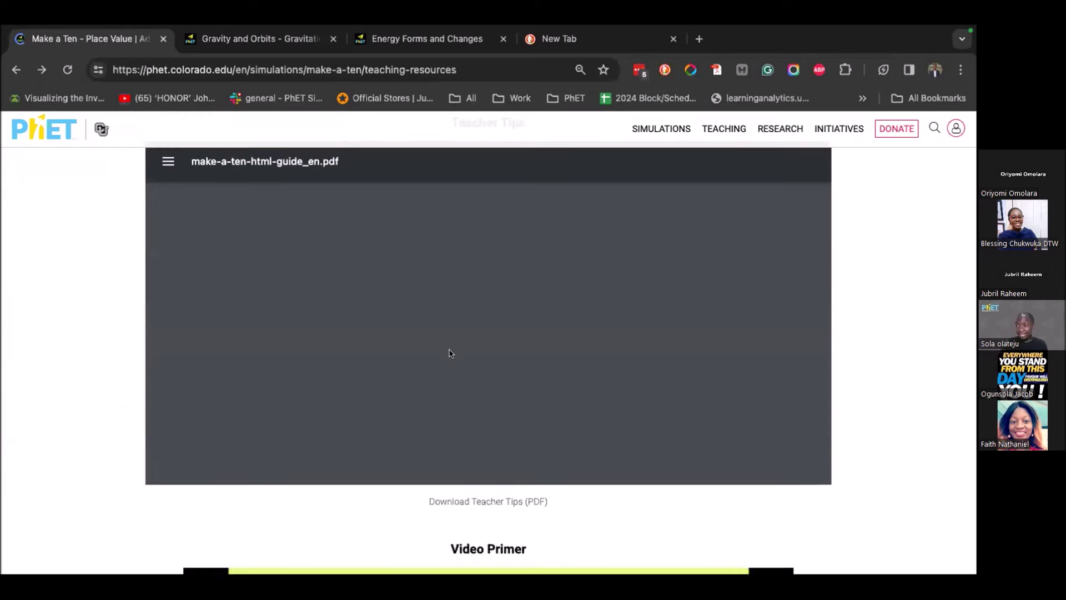
scroll(450, 353, "up", 2)
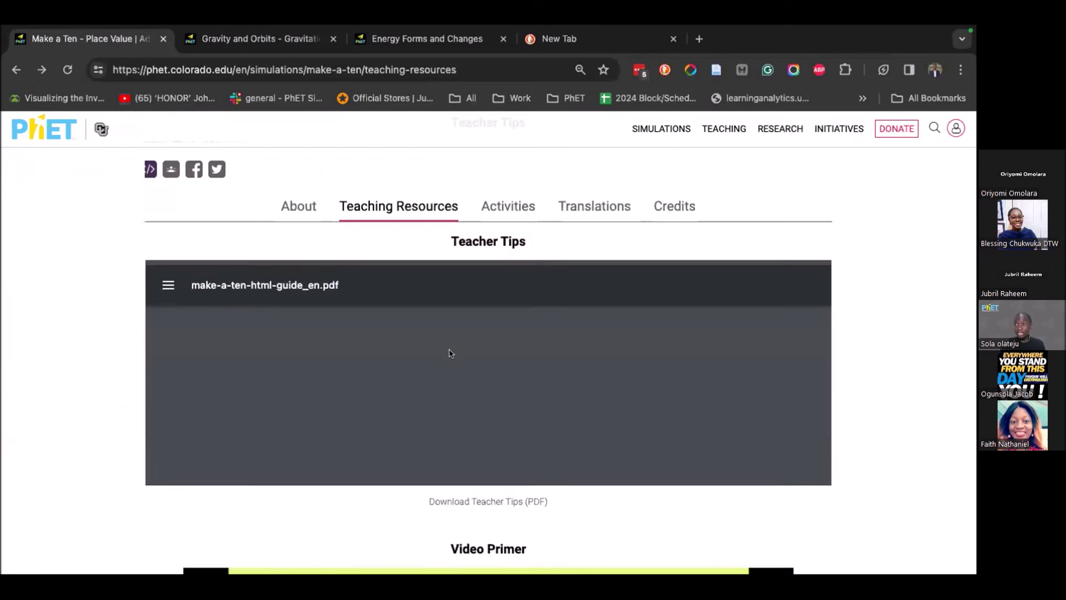
scroll(449, 354, "up", 4)
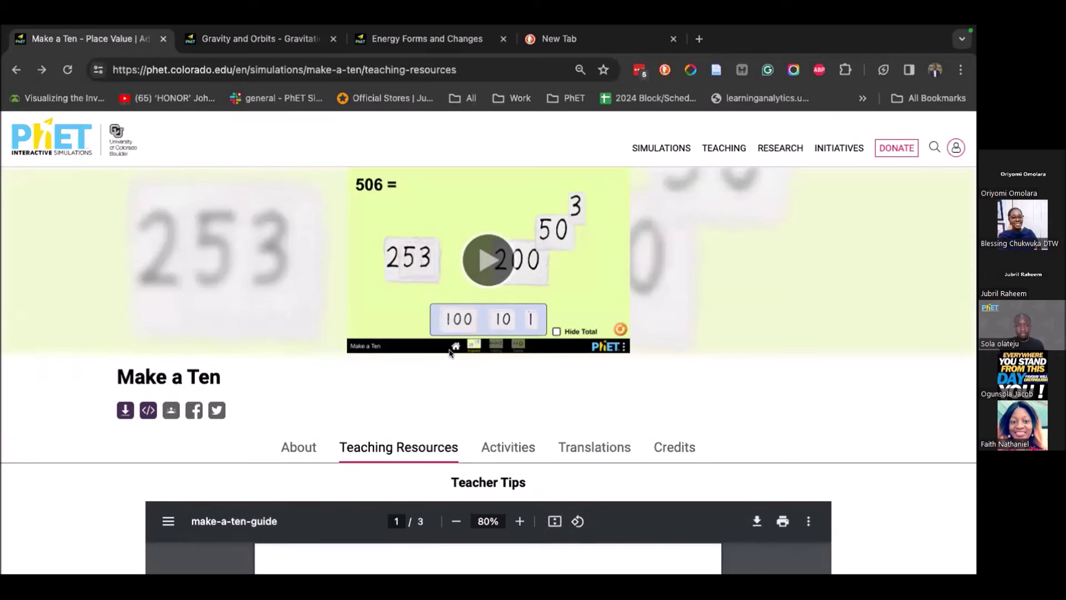
scroll(450, 353, "down", 1)
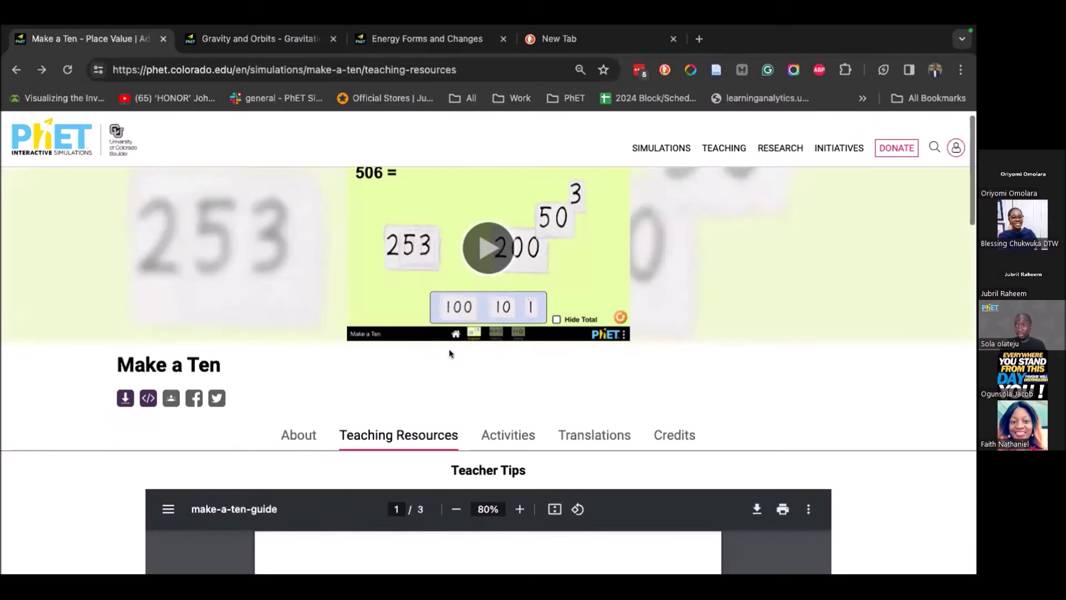
scroll(449, 353, "down", 5)
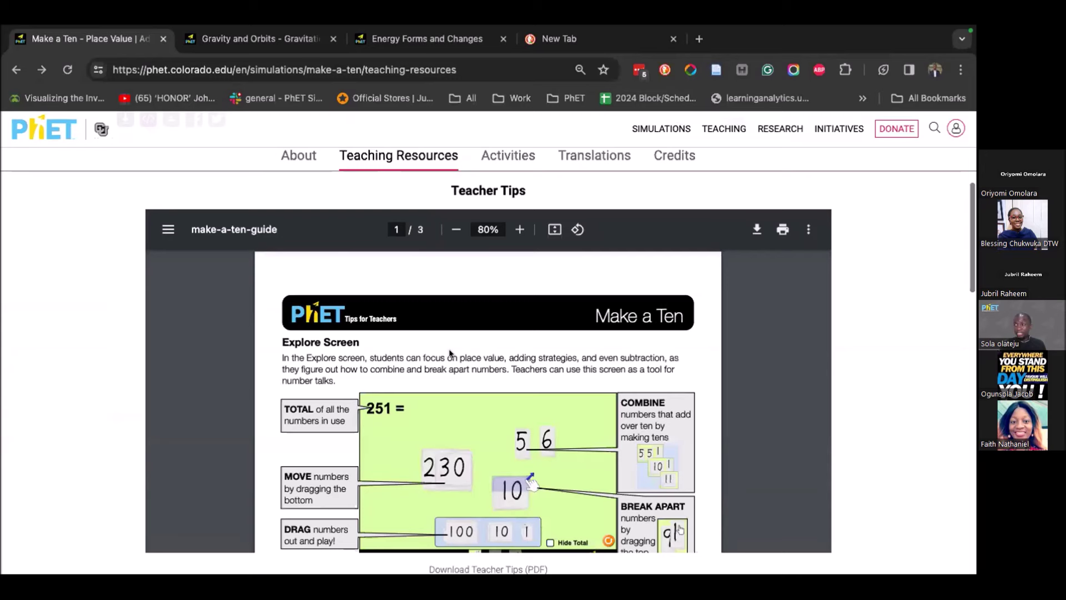
scroll(551, 403, "down", 3)
scroll(551, 404, "up", 1)
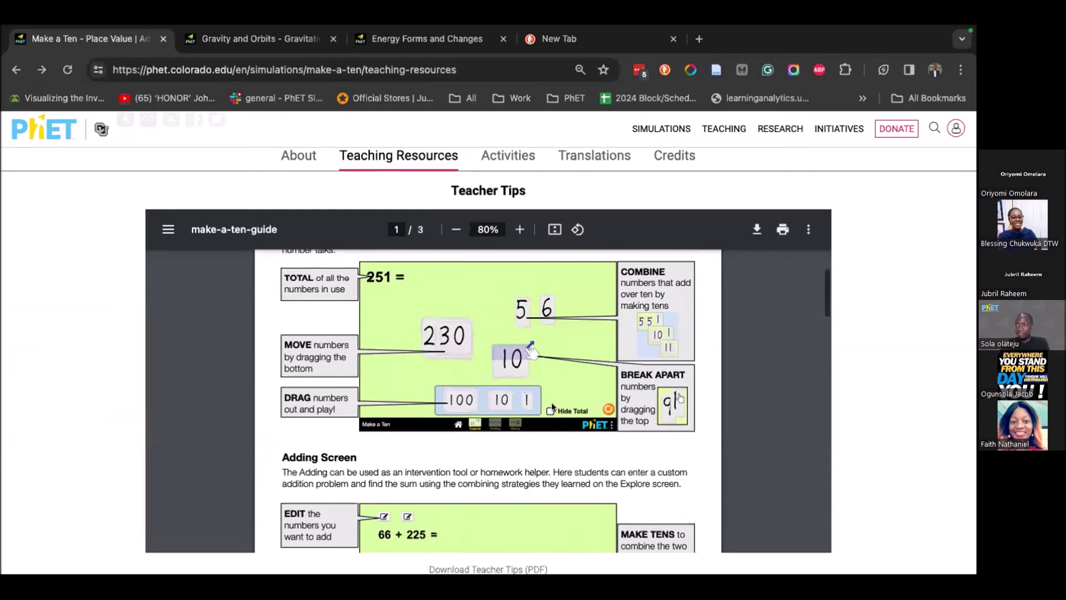
scroll(551, 402, "up", 3)
scroll(552, 410, "down", 1)
scroll(553, 414, "down", 1)
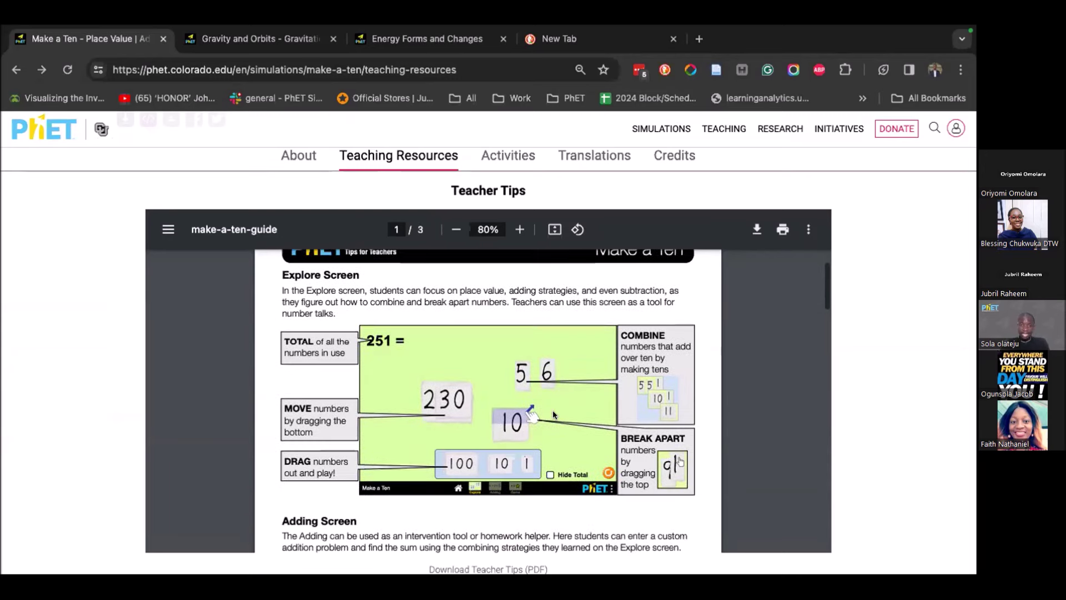
scroll(552, 414, "down", 1)
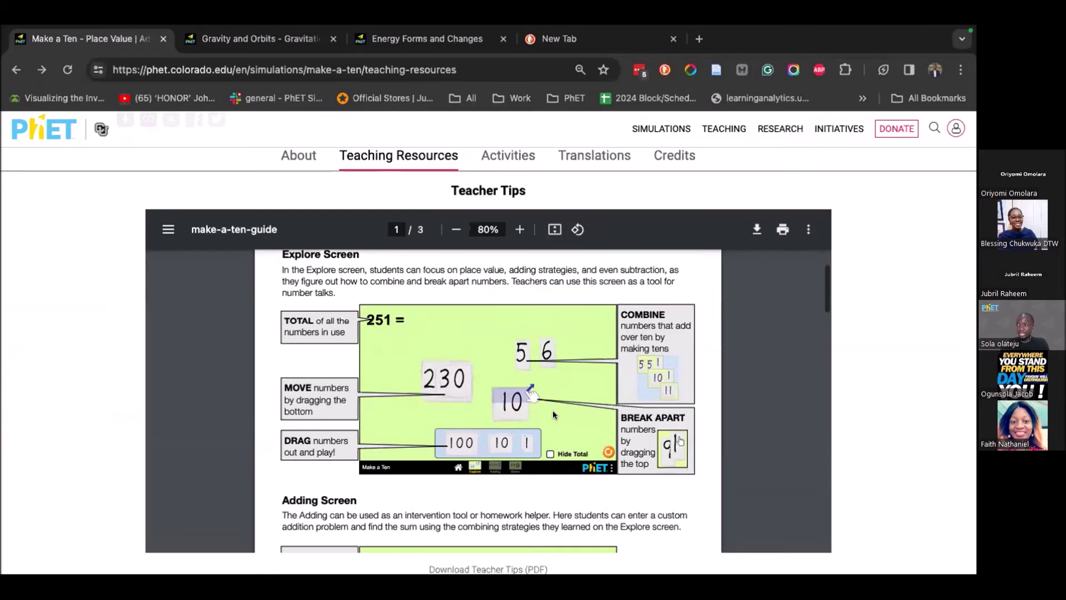
scroll(552, 410, "up", 1)
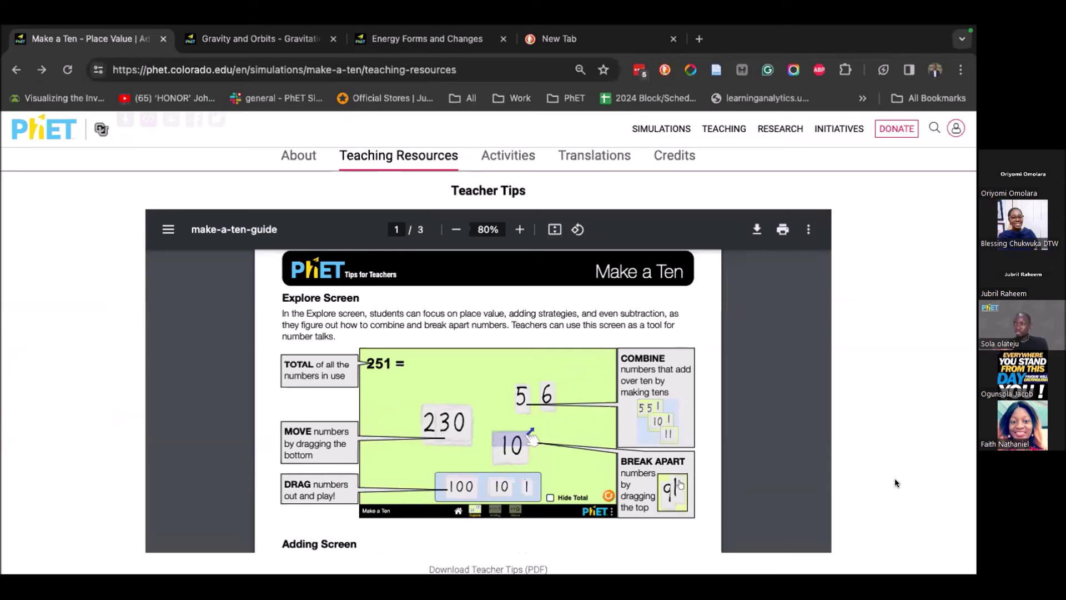
- Scroll through the Video Primer section and show the Activities tab
scroll(895, 482, "down", 1)
scroll(895, 480, "down", 10)
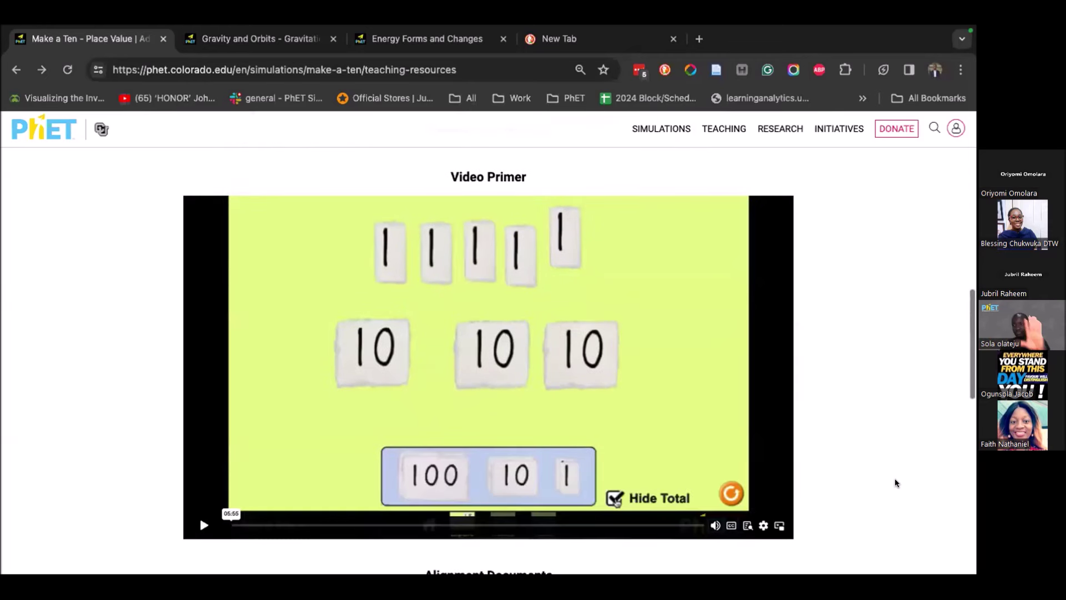
scroll(895, 482, "down", 1)
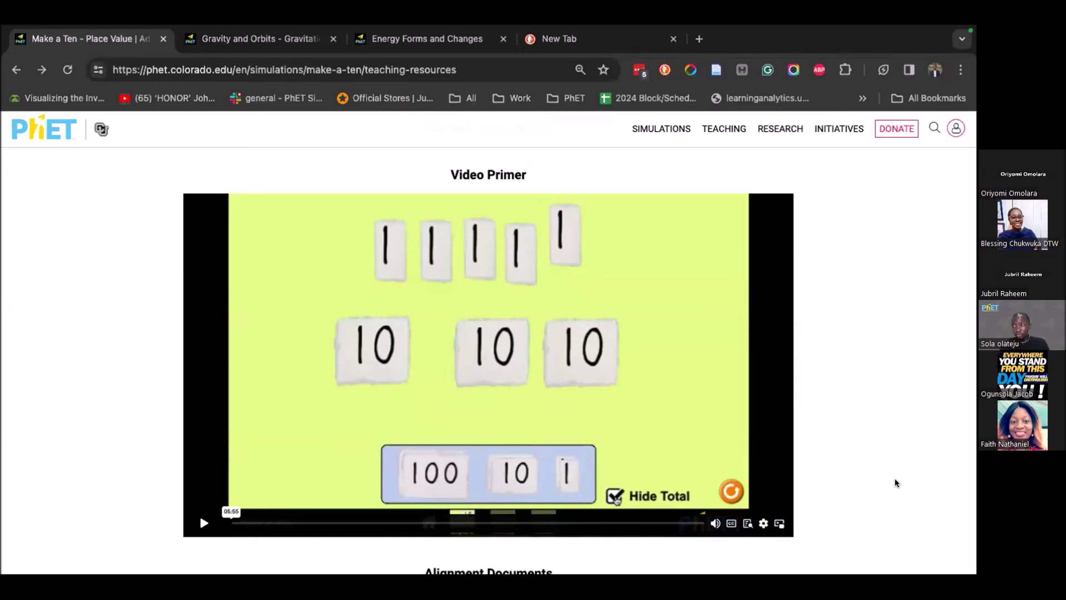
scroll(895, 481, "up", 5)
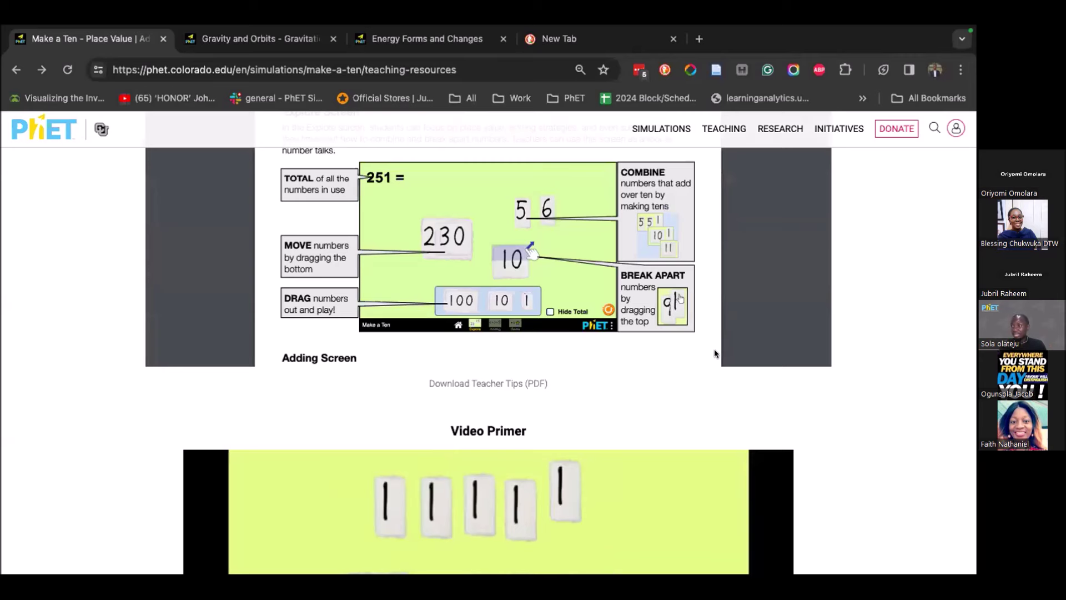
scroll(627, 300, "down", 1)
scroll(627, 300, "down", 3)
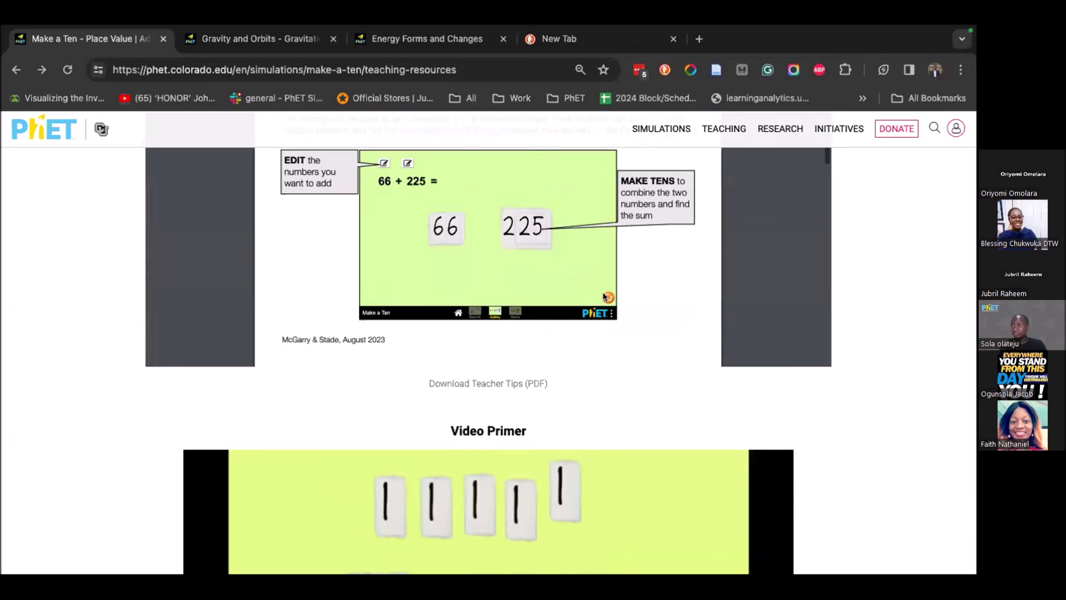
scroll(605, 296, "down", 3)
scroll(639, 306, "up", 5)
scroll(891, 316, "up", 1)
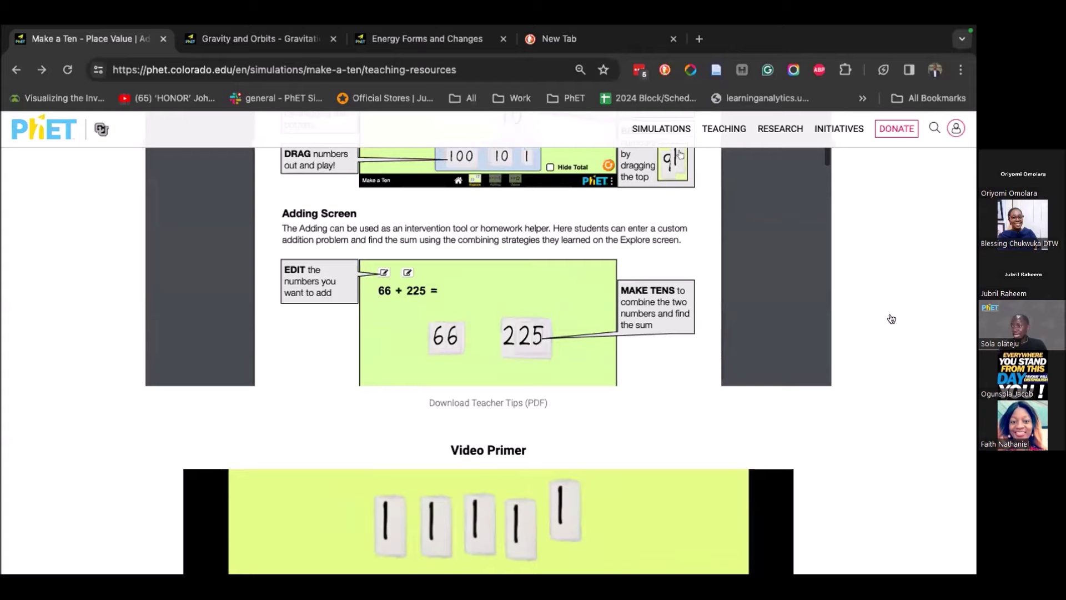
scroll(891, 318, "up", 6)
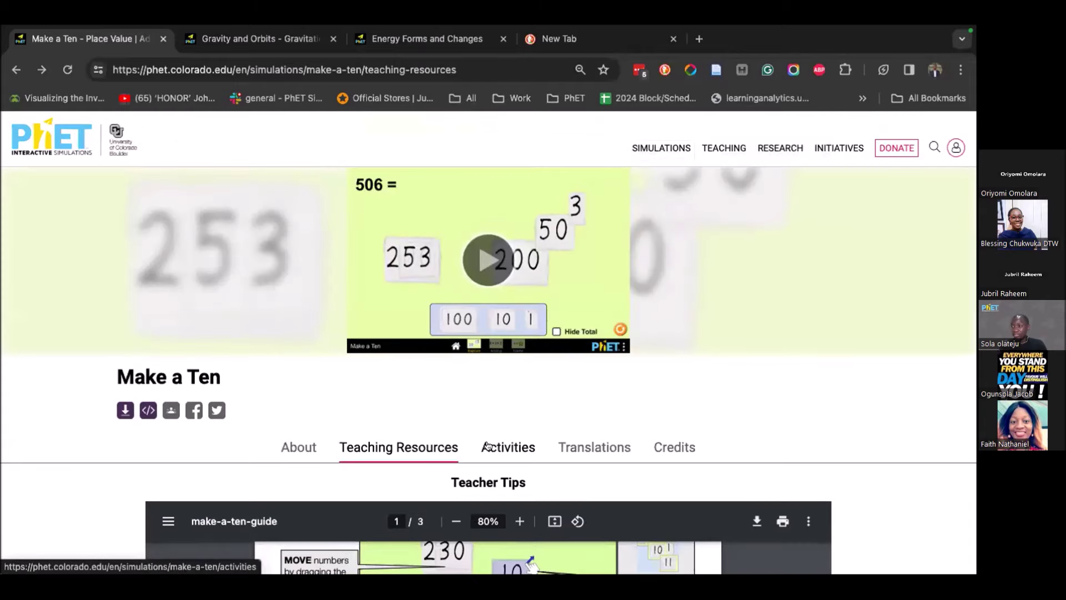
left_click(487, 446)
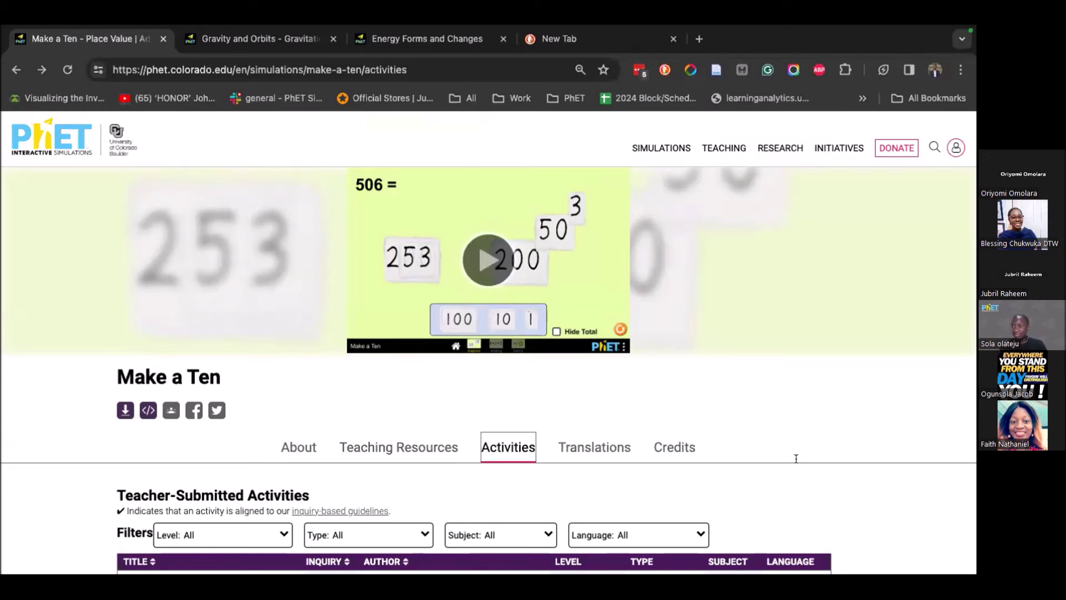
- Scroll through the Make a Ten teacher-submitted activities table
scroll(795, 458, "down", 7)
scroll(796, 465, "down", 2)
scroll(796, 466, "down", 1)
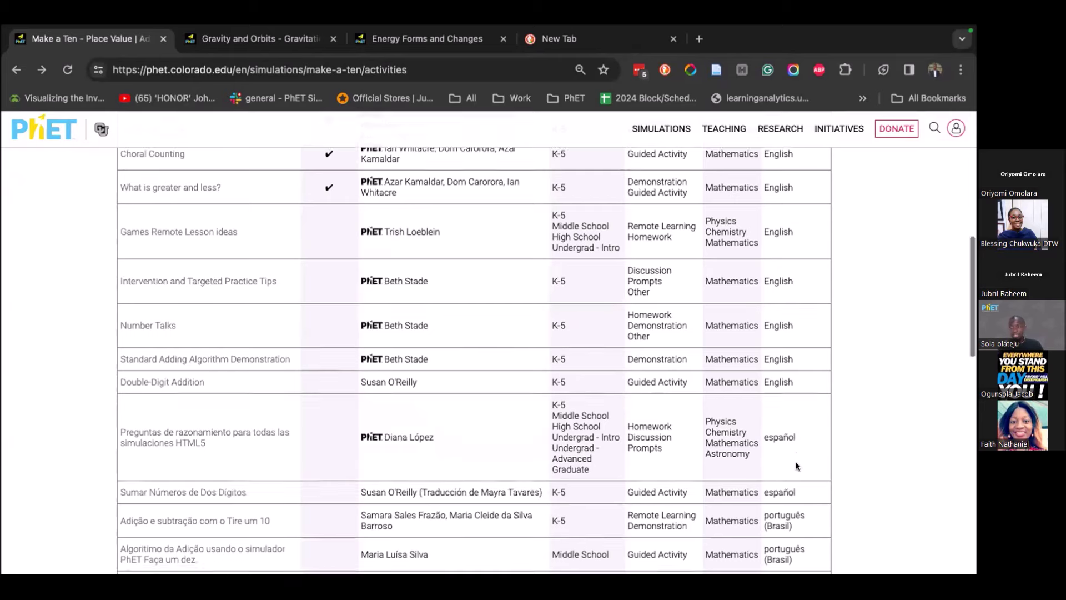
scroll(796, 465, "up", 3)
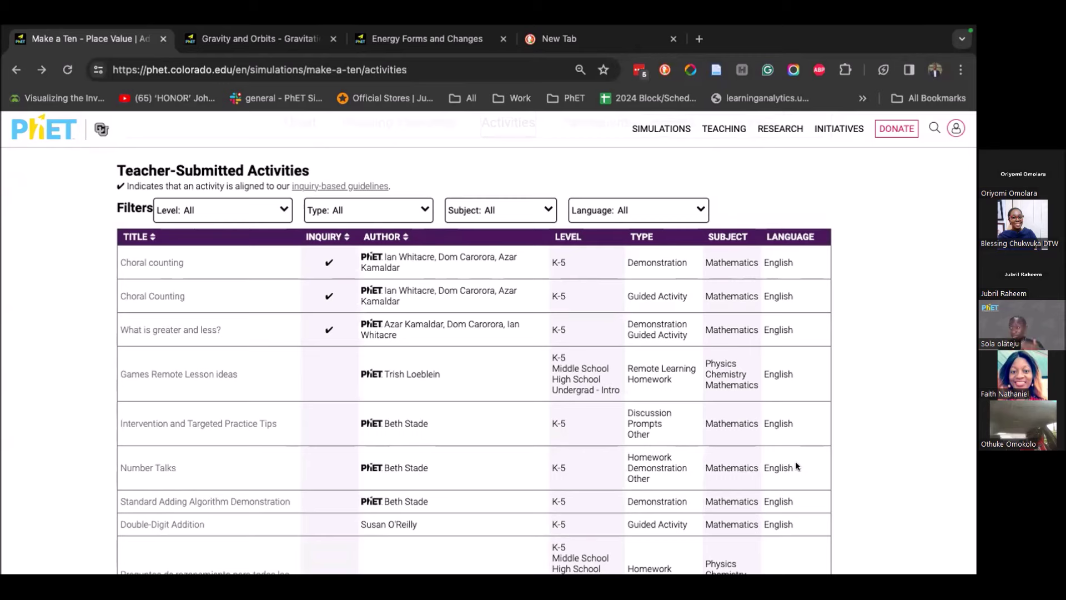
scroll(797, 467, "down", 5)
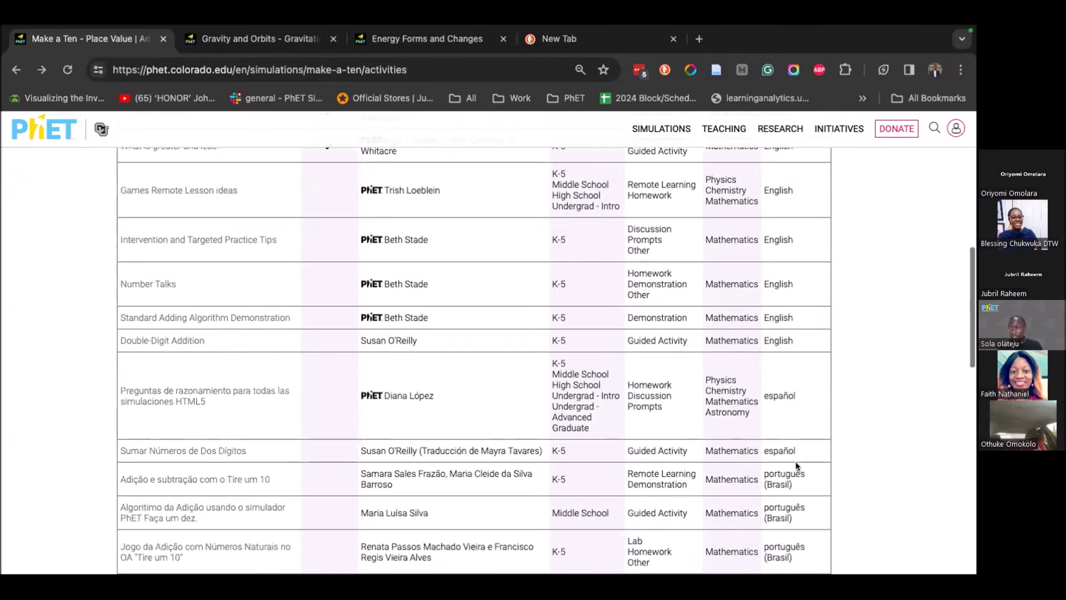
scroll(797, 466, "down", 3)
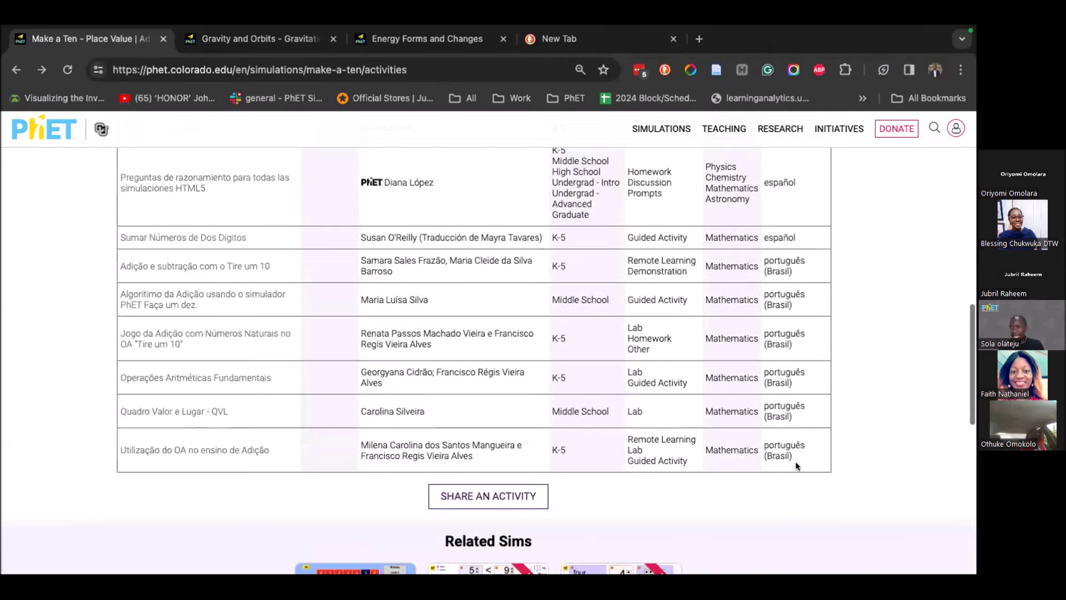
scroll(797, 467, "up", 1)
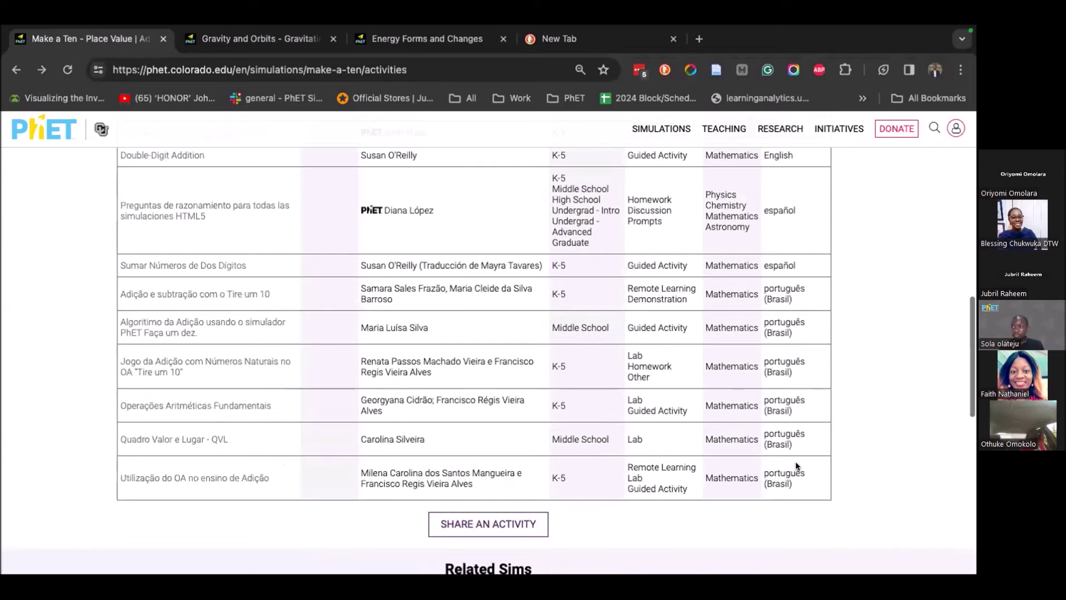
scroll(797, 466, "up", 1)
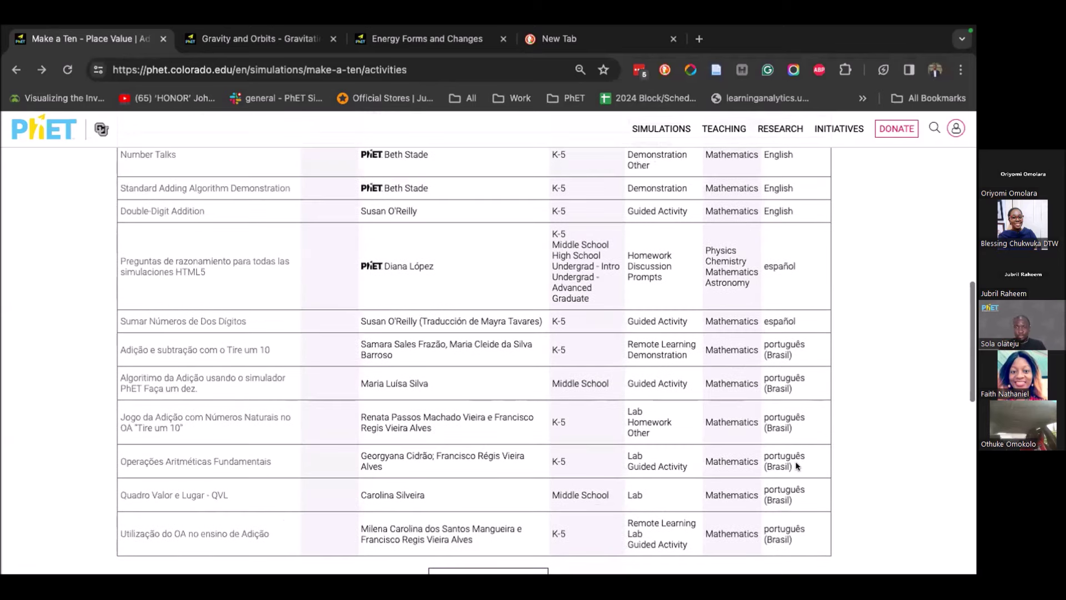
scroll(797, 466, "up", 10)
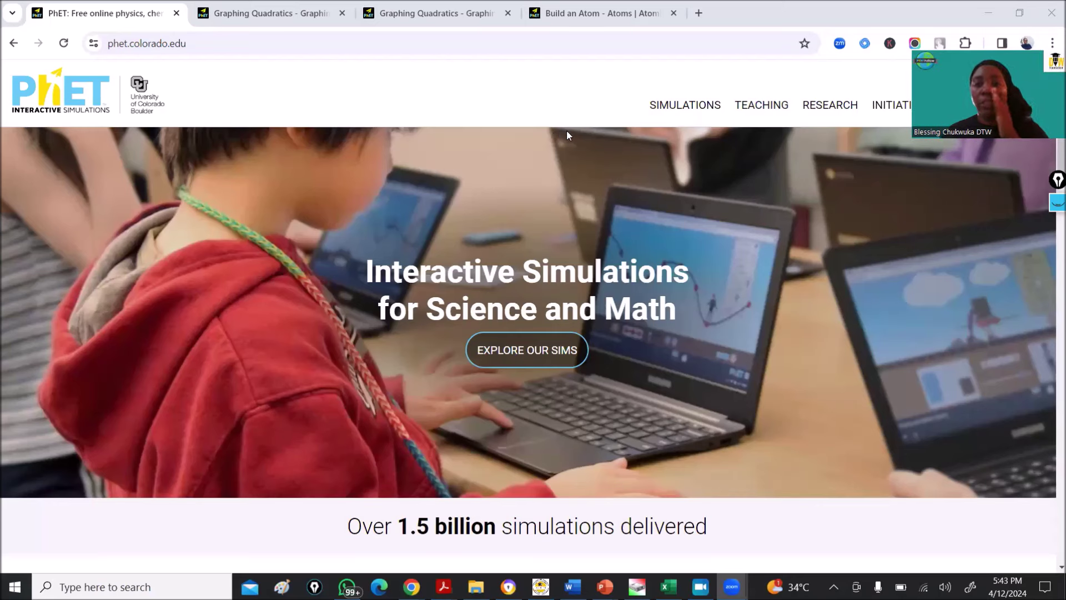
- Filter the simulations list to Physics and scroll through the results
mouse_move(686, 119)
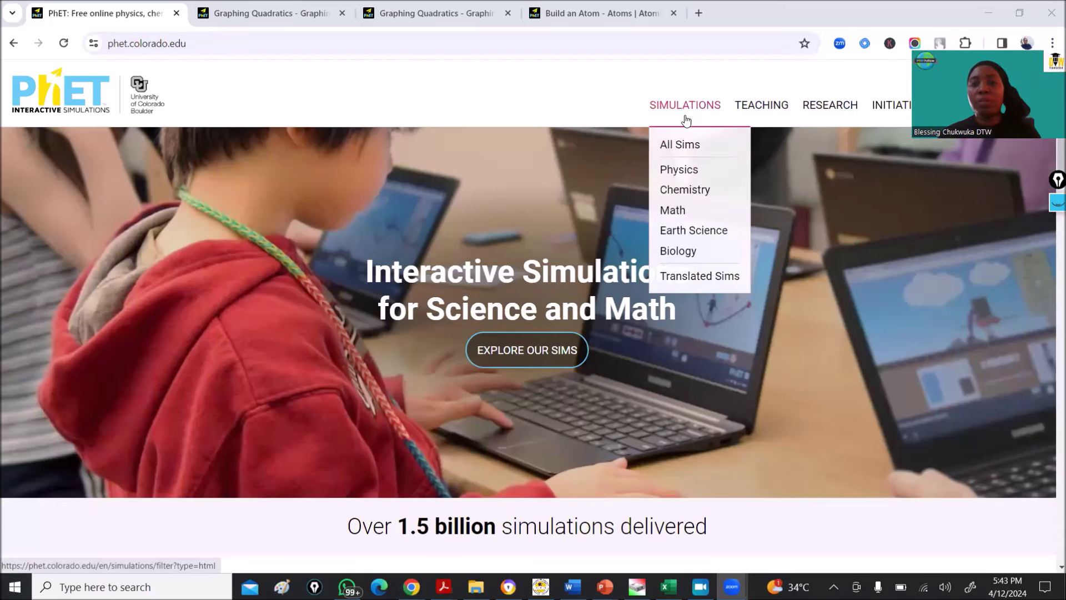
left_click(699, 174)
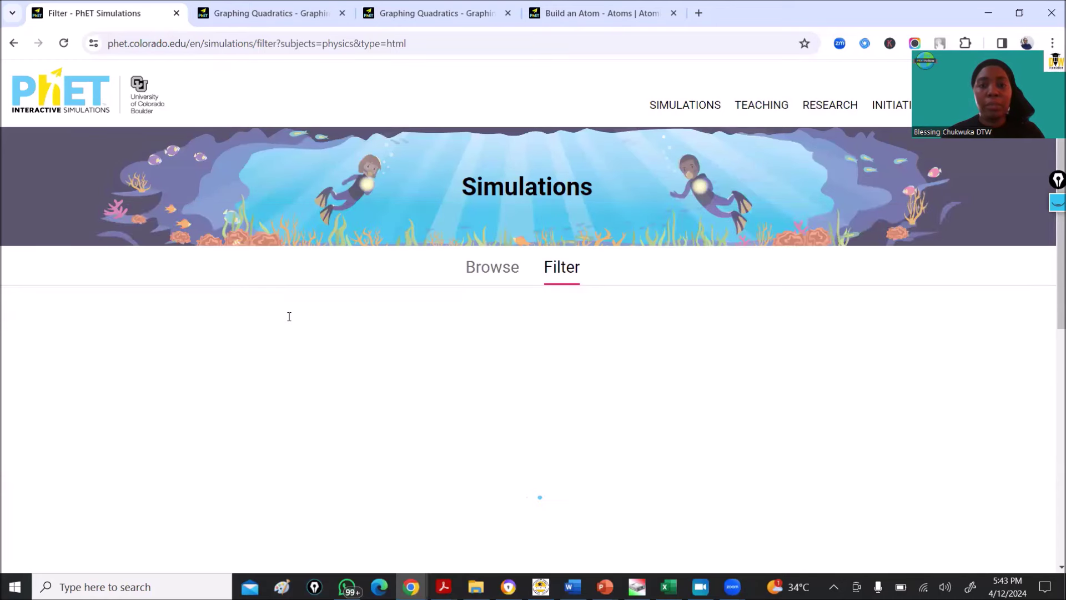
scroll(690, 431, "down", 1)
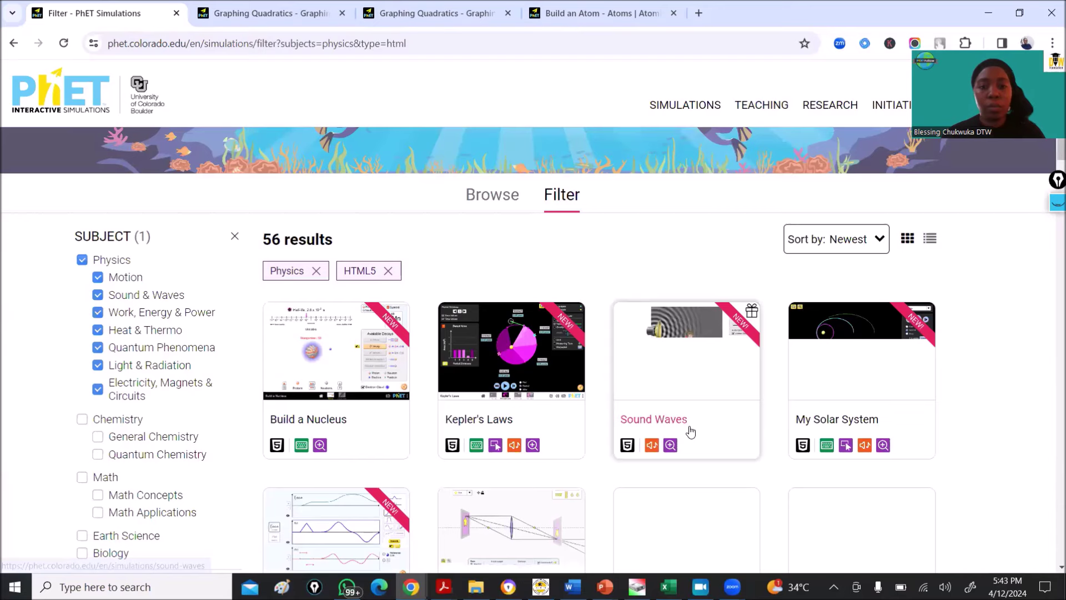
scroll(690, 427, "down", 10)
scroll(691, 427, "up", 4)
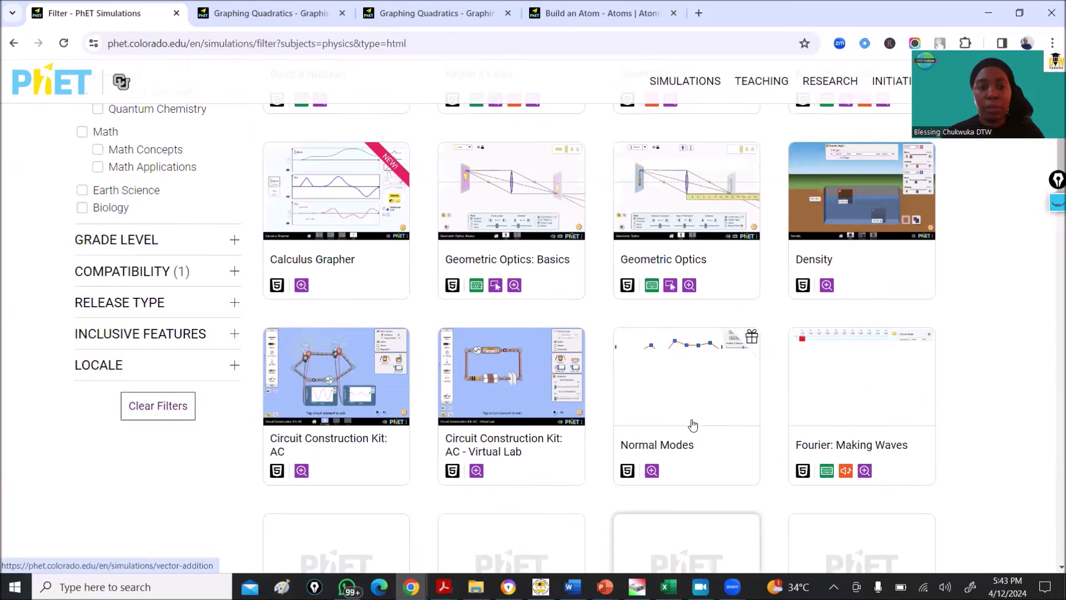
scroll(693, 425, "down", 10)
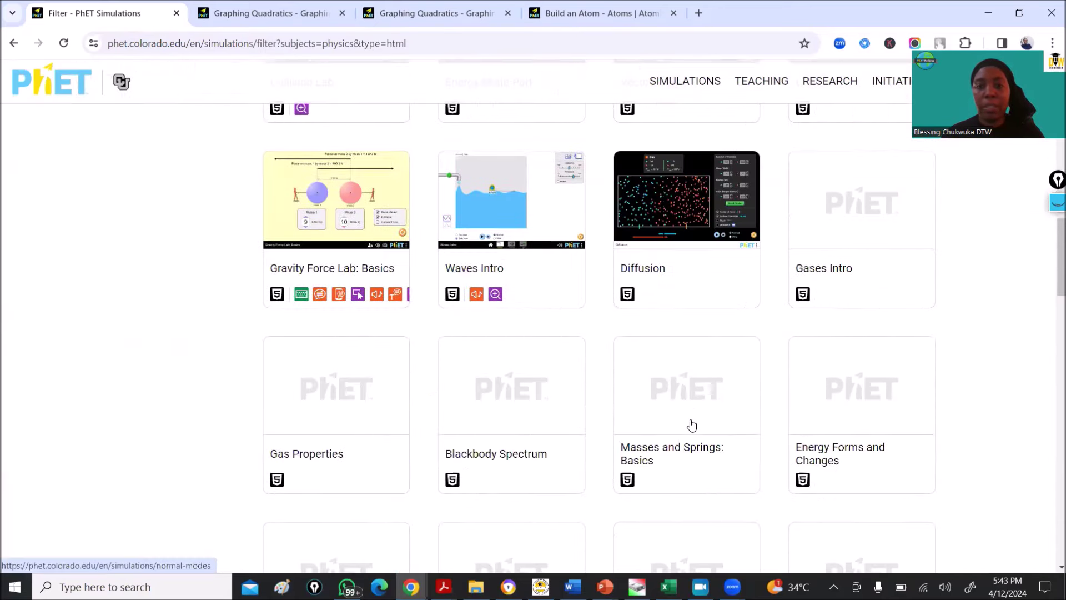
scroll(691, 425, "down", 5)
scroll(691, 425, "up", 1)
scroll(692, 425, "down", 4)
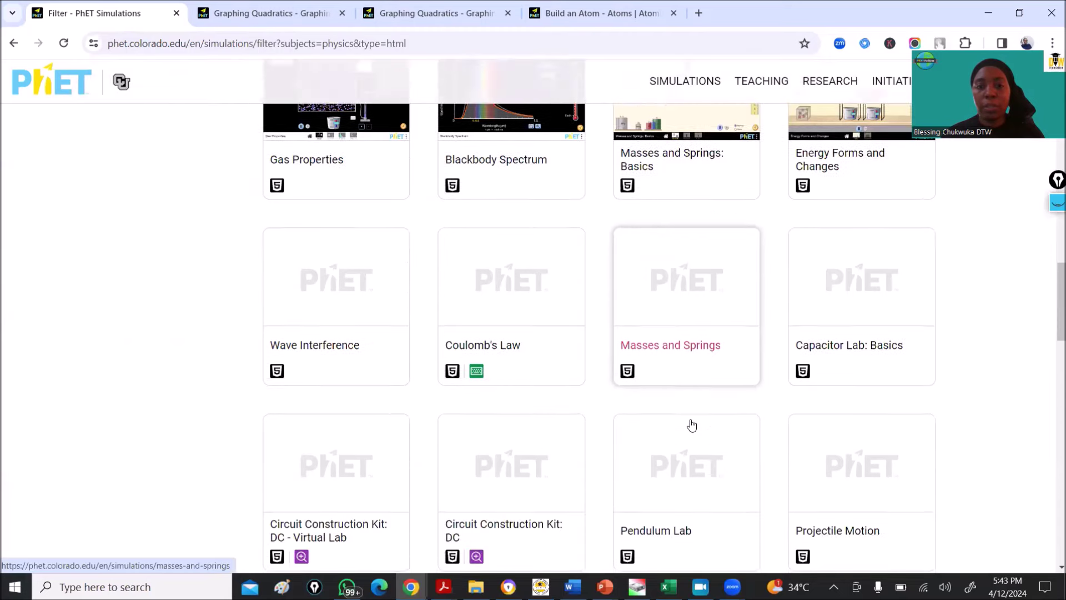
scroll(691, 425, "down", 1)
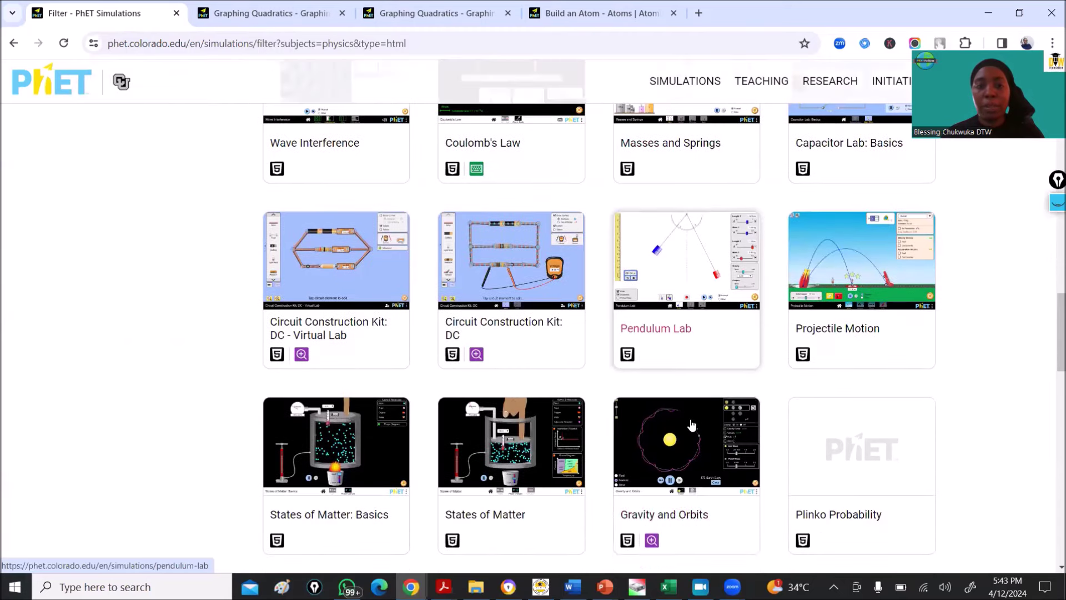
- Open the Circuit Construction Kit: DC page and scroll down its topics
left_click(504, 285)
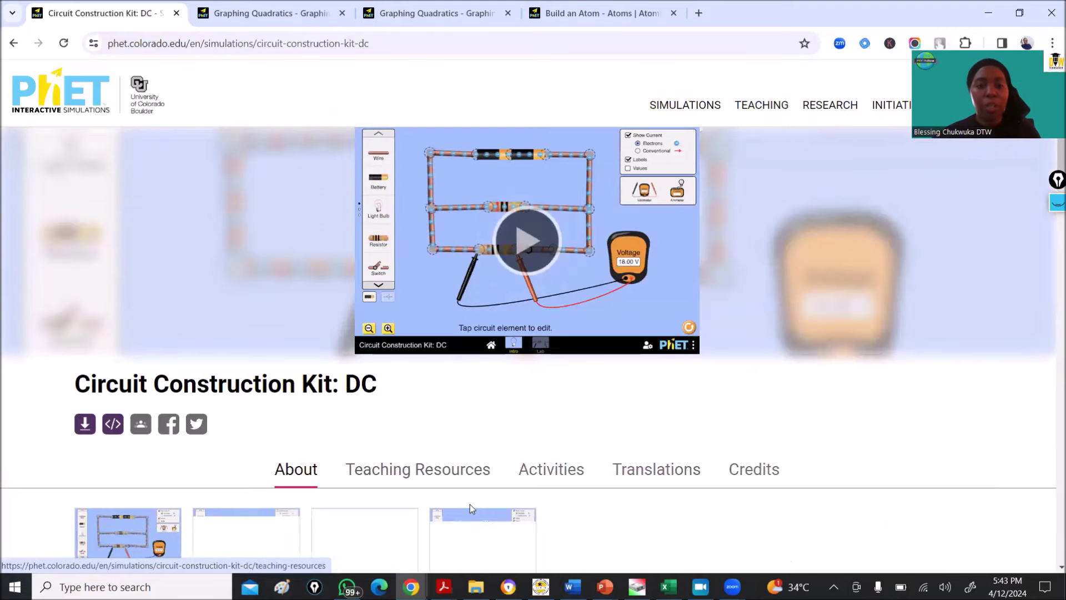
scroll(470, 501, "down", 2)
scroll(469, 496, "down", 1)
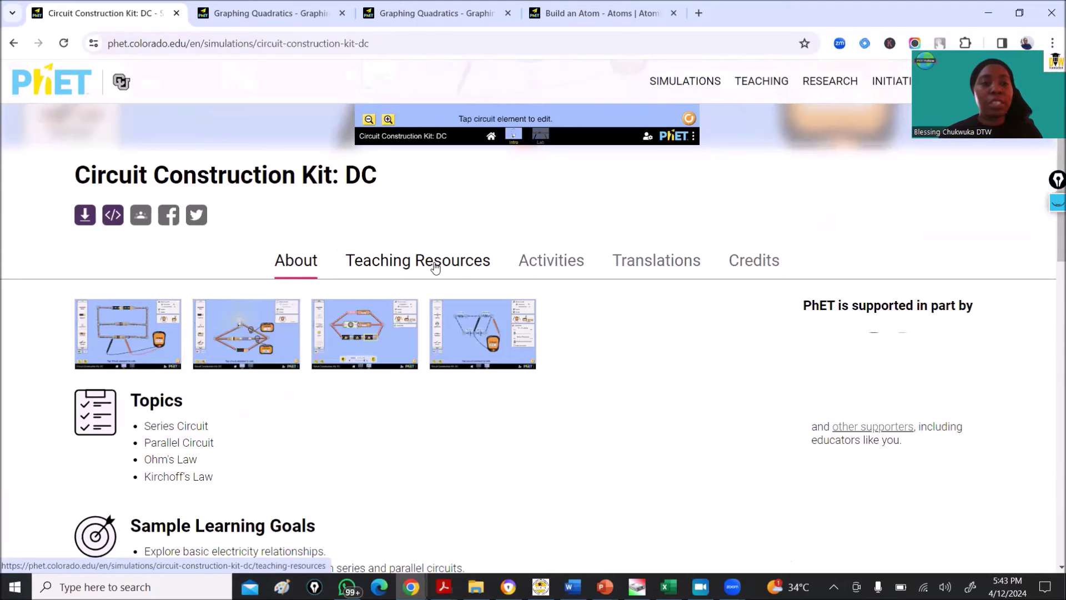
- Open Circuit Construction Kit: DC Teaching Resources and bring up sign-in for the locked Teacher Tips
left_click(435, 266)
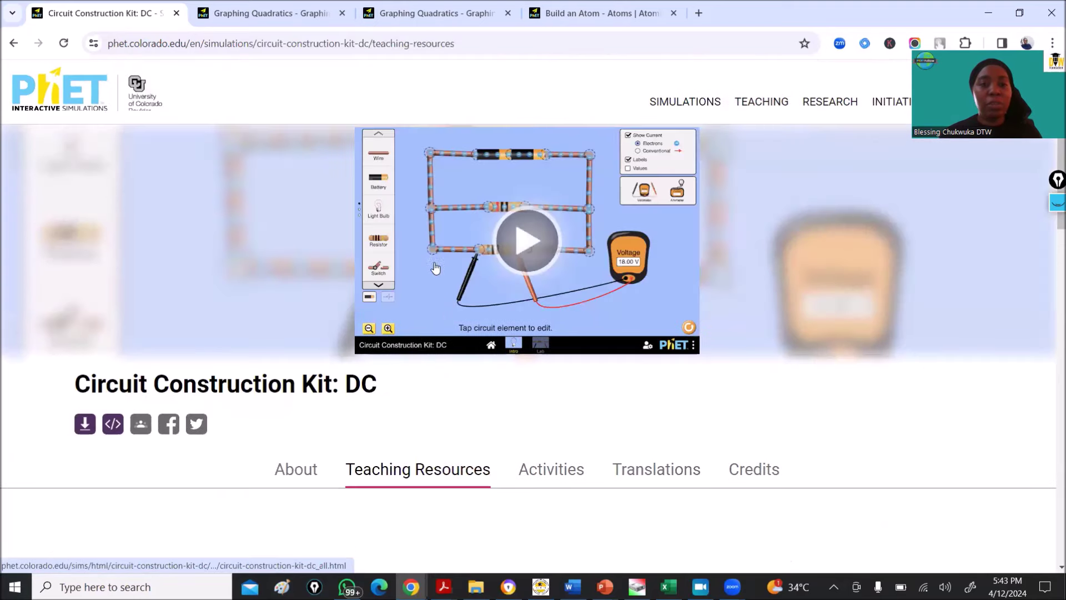
scroll(610, 502, "down", 5)
scroll(583, 433, "down", 2)
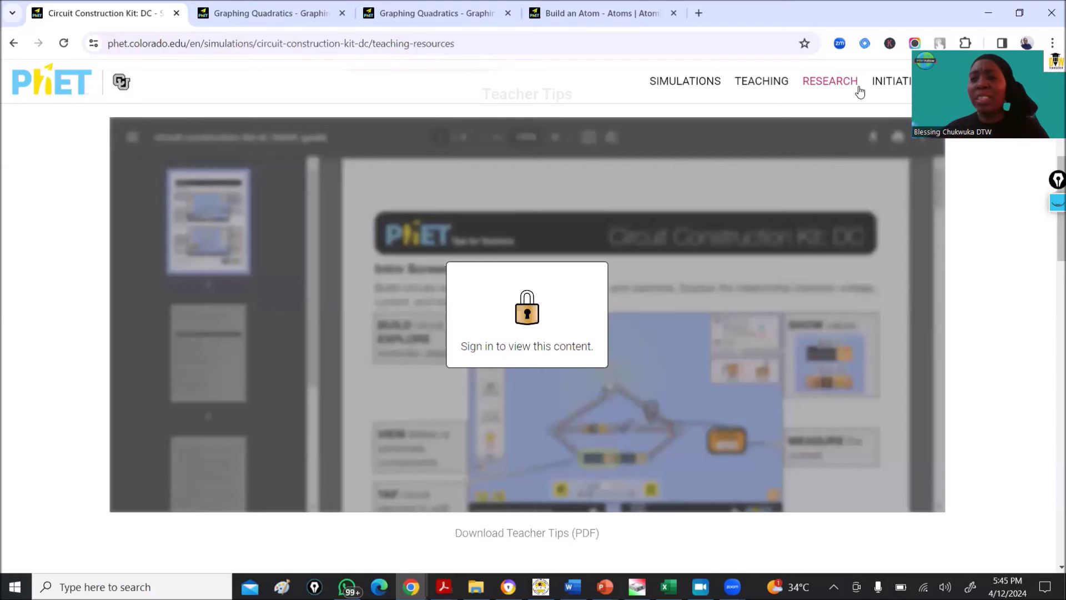
mouse_move(891, 88)
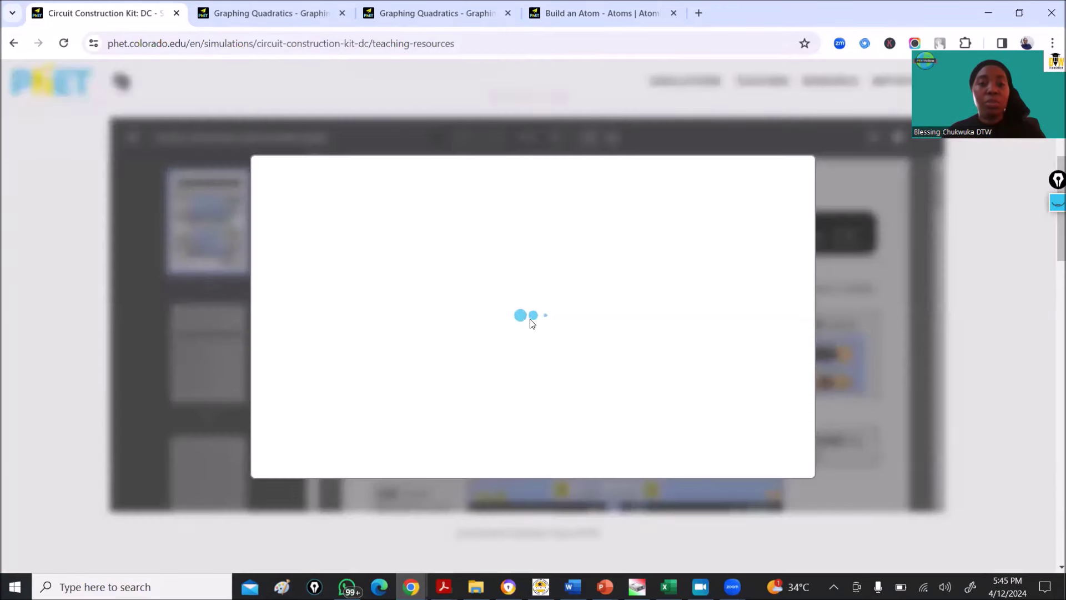
left_click(529, 318)
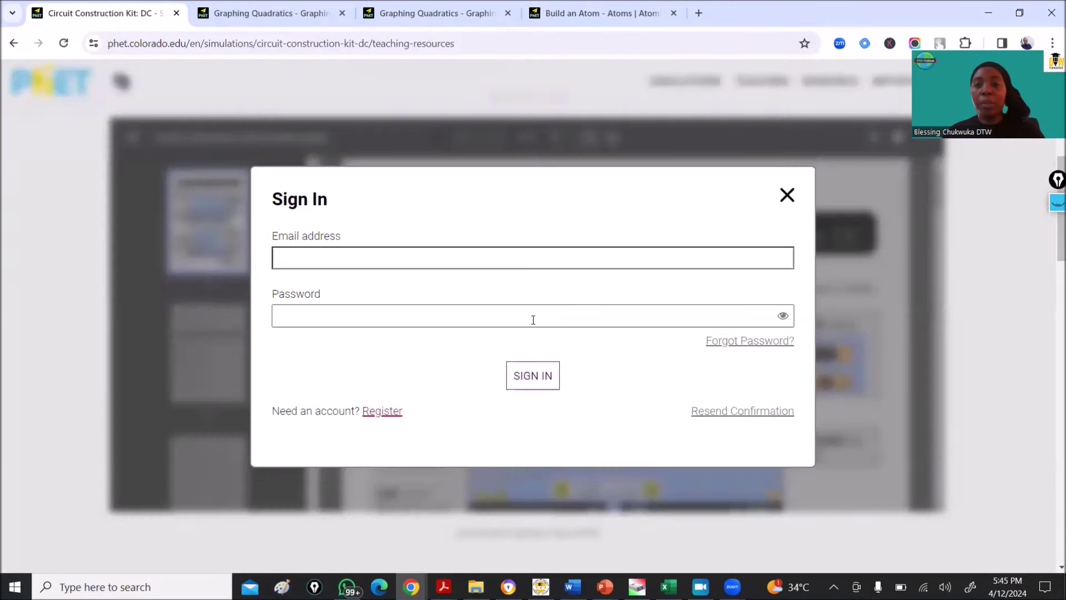
- Sign in with the saved account login and dismiss the donation request with Maybe Later
left_click(457, 244)
left_click(430, 303)
left_click(430, 342)
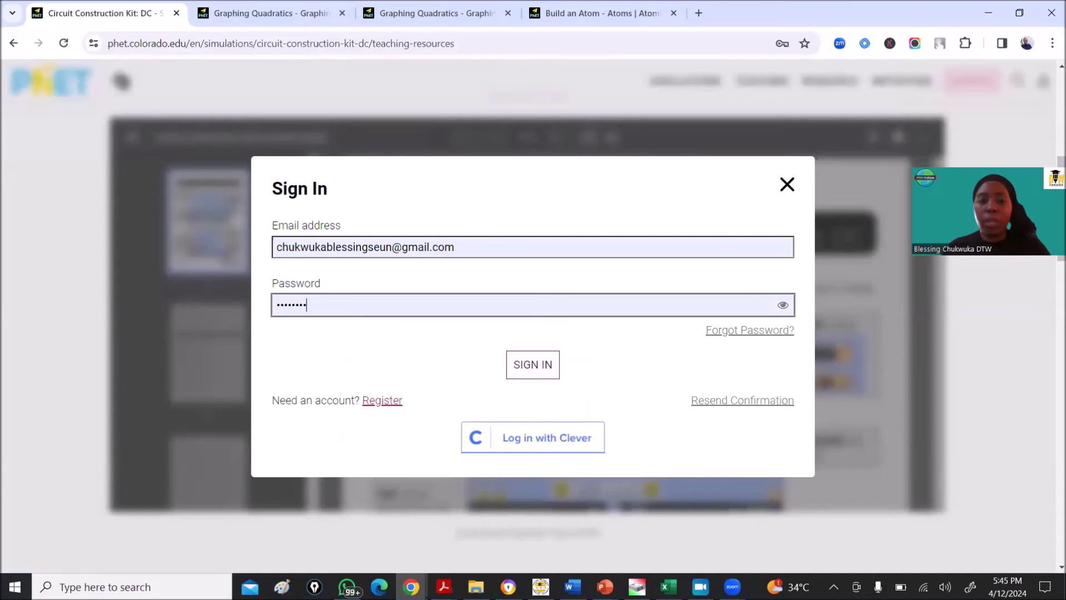
left_click(543, 368)
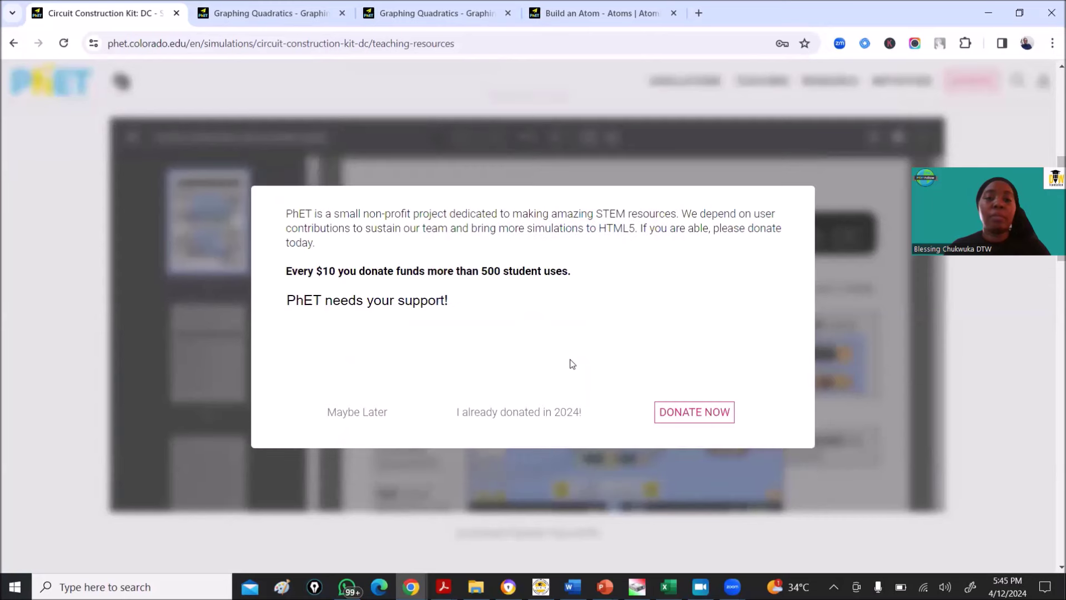
left_click(357, 412)
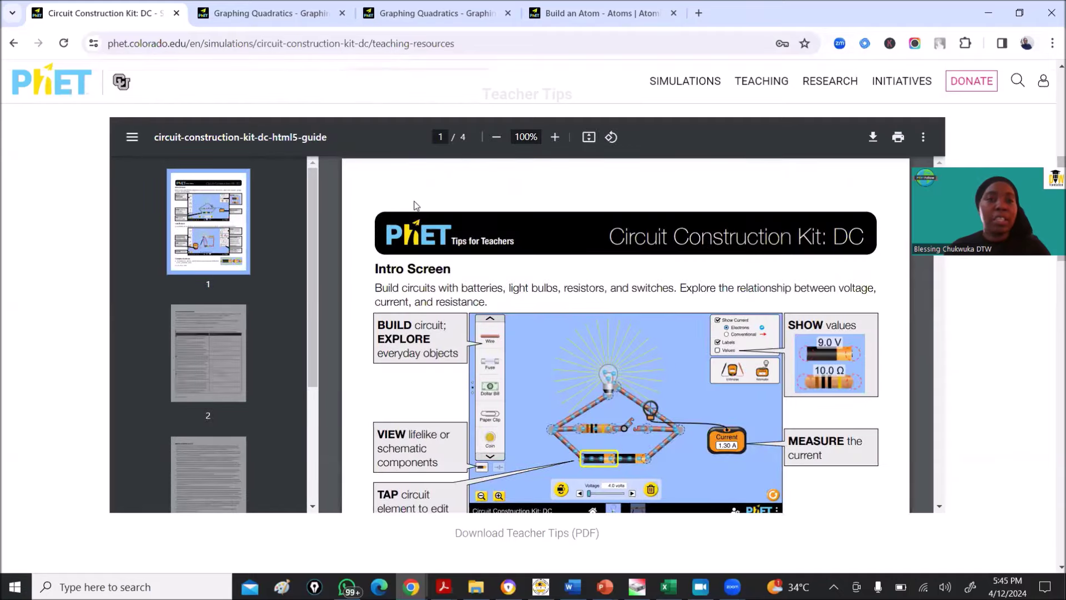
scroll(420, 206, "down", 4)
scroll(422, 206, "up", 4)
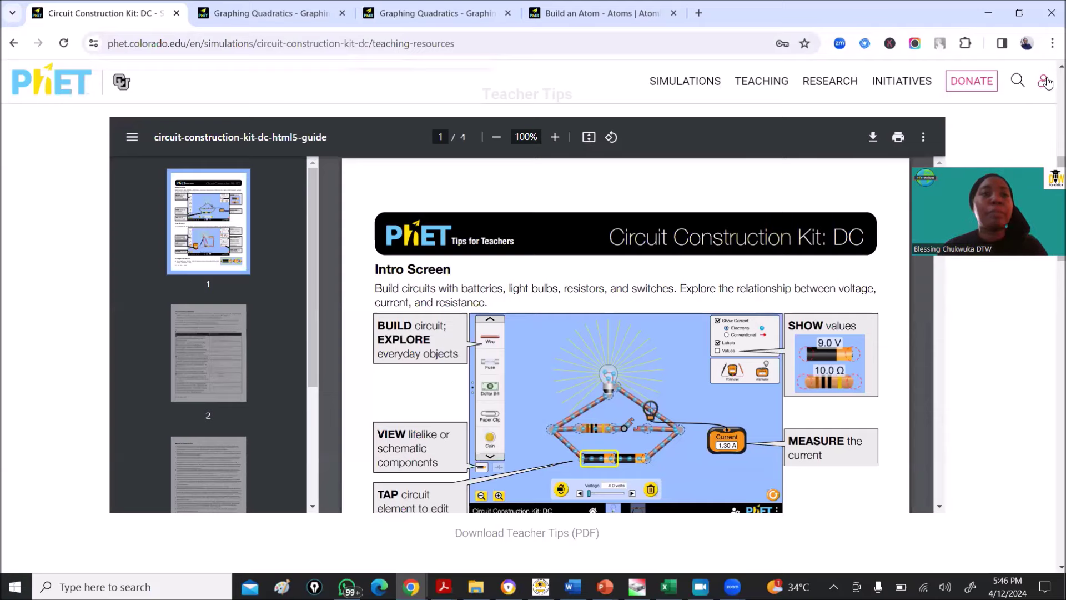
scroll(720, 229, "up", 5)
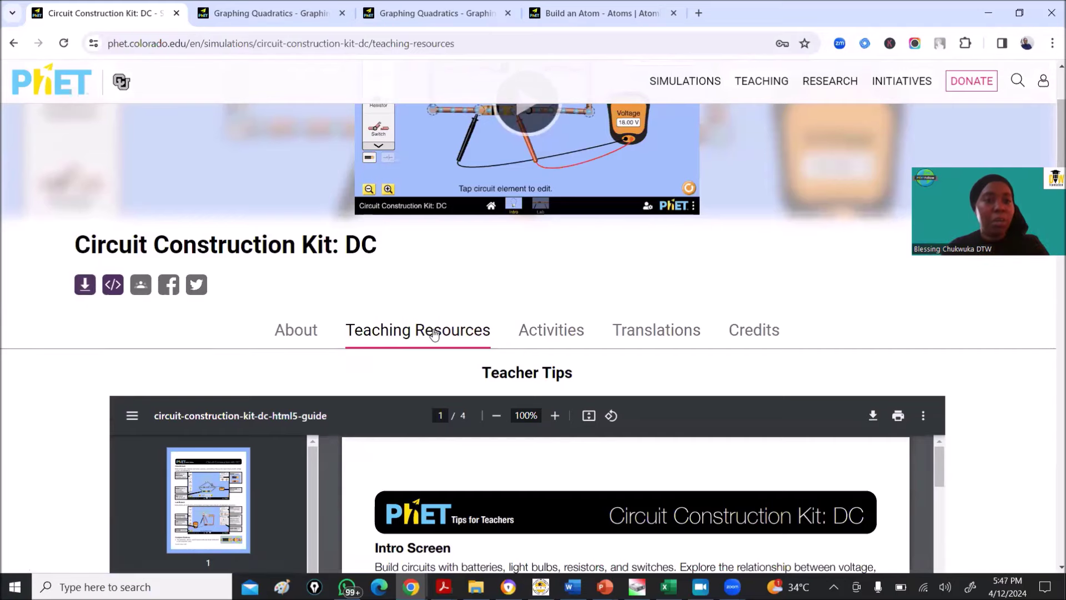
scroll(427, 333, "up", 1)
scroll(434, 334, "up", 1)
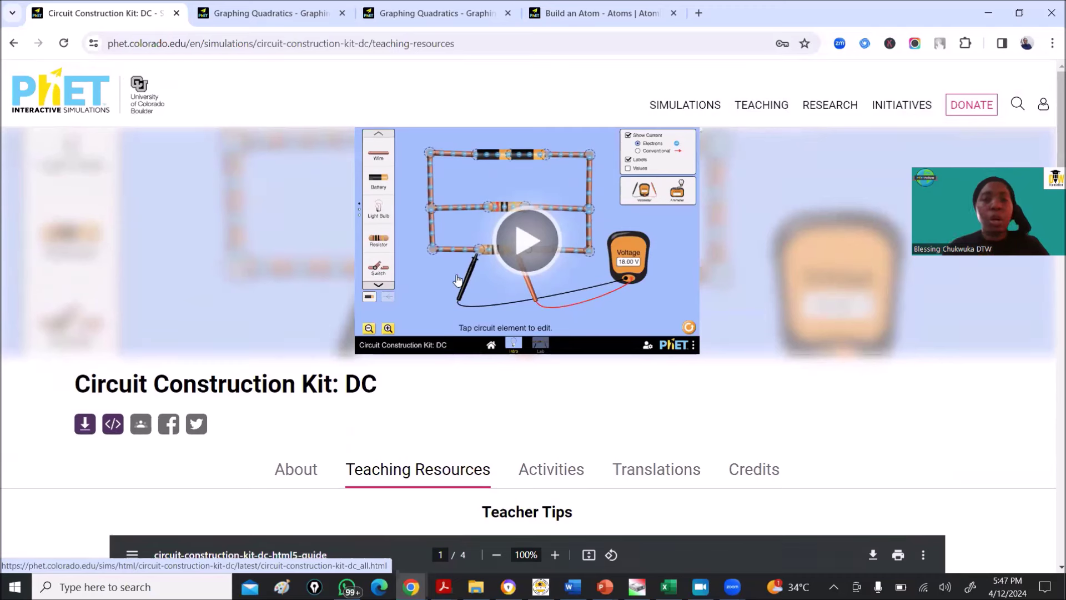
- Launch Circuit Construction Kit: DC and start its Intro screen with an empty workspace
left_click(528, 252)
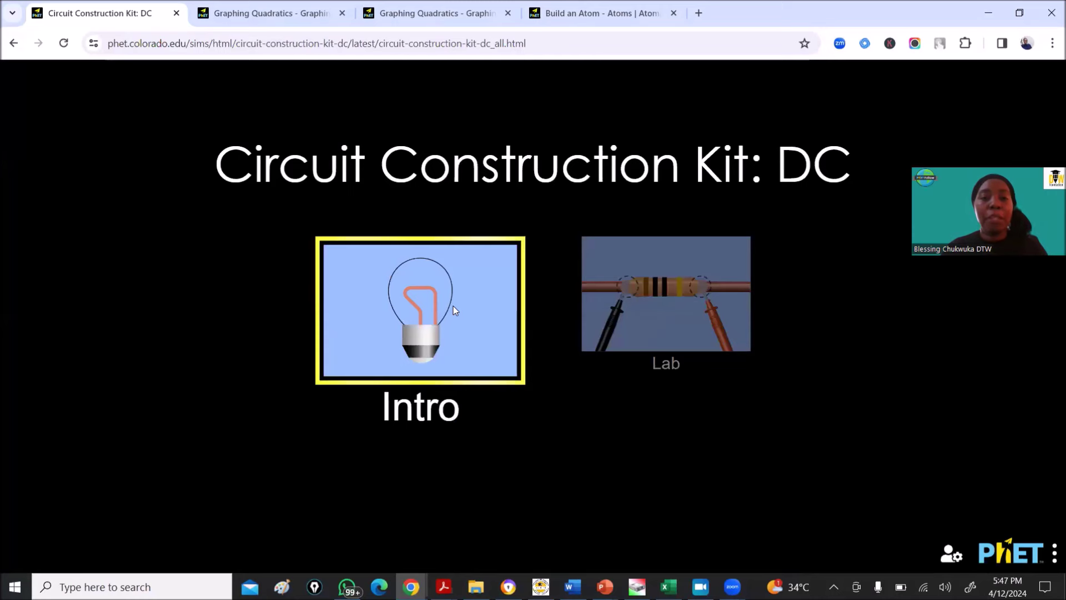
left_click(455, 312)
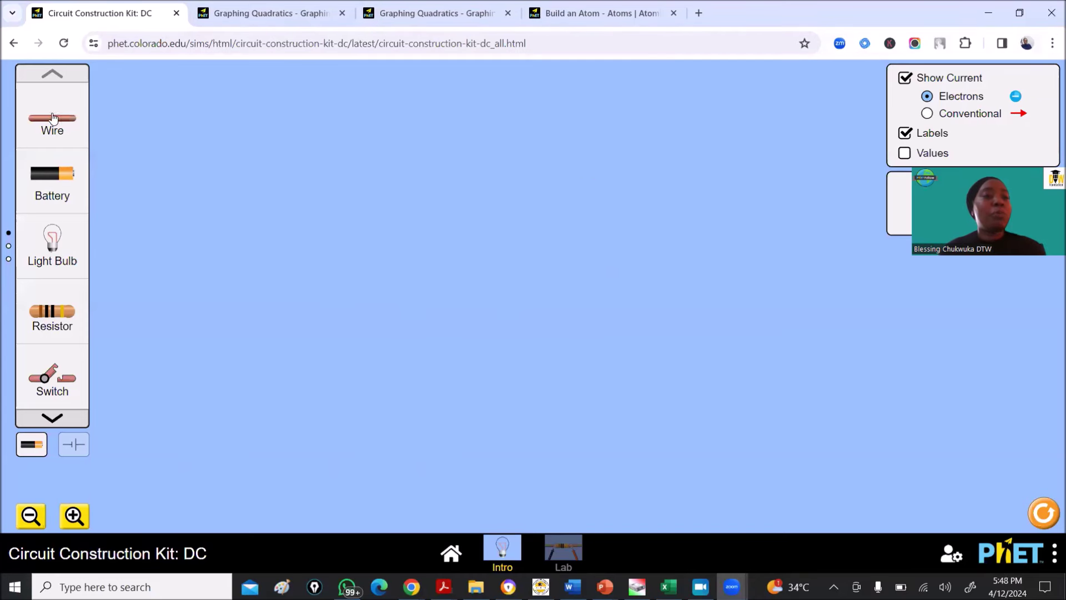
- Wire two light bulbs into a closed triangle of wires on the canvas
left_click_drag(50, 114, 412, 193)
left_click_drag(50, 116, 567, 196)
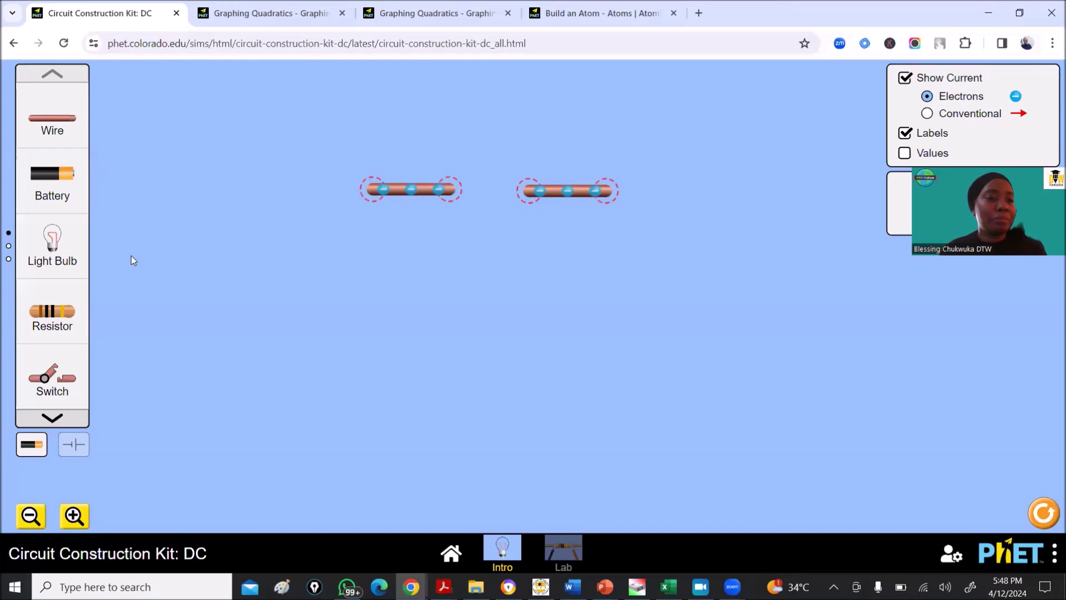
left_click_drag(56, 244, 468, 174)
left_click_drag(44, 123, 398, 307)
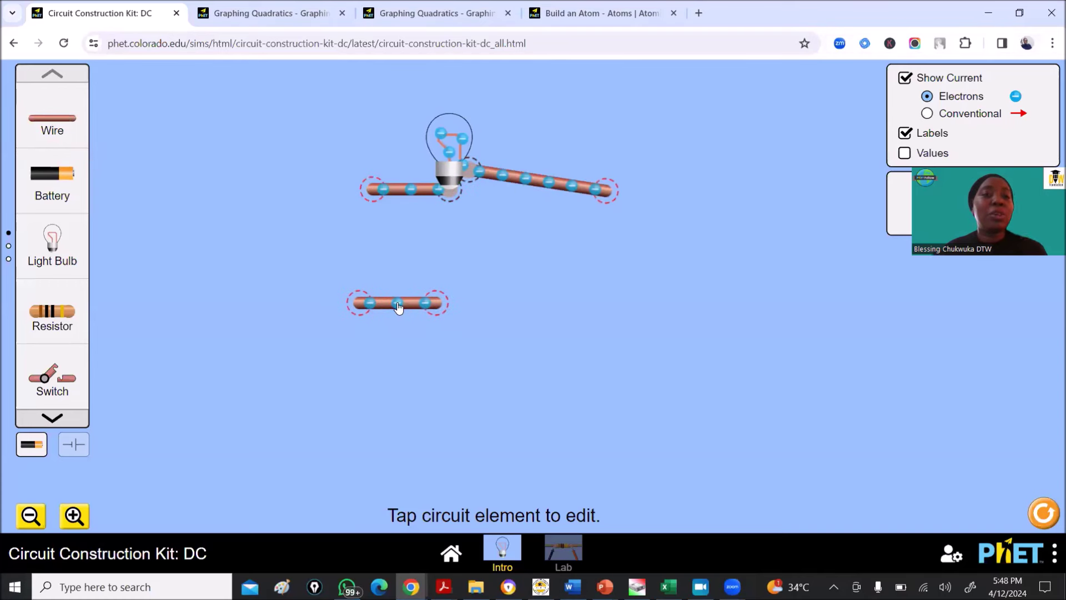
left_click_drag(66, 255, 387, 310)
left_click_drag(78, 146, 514, 290)
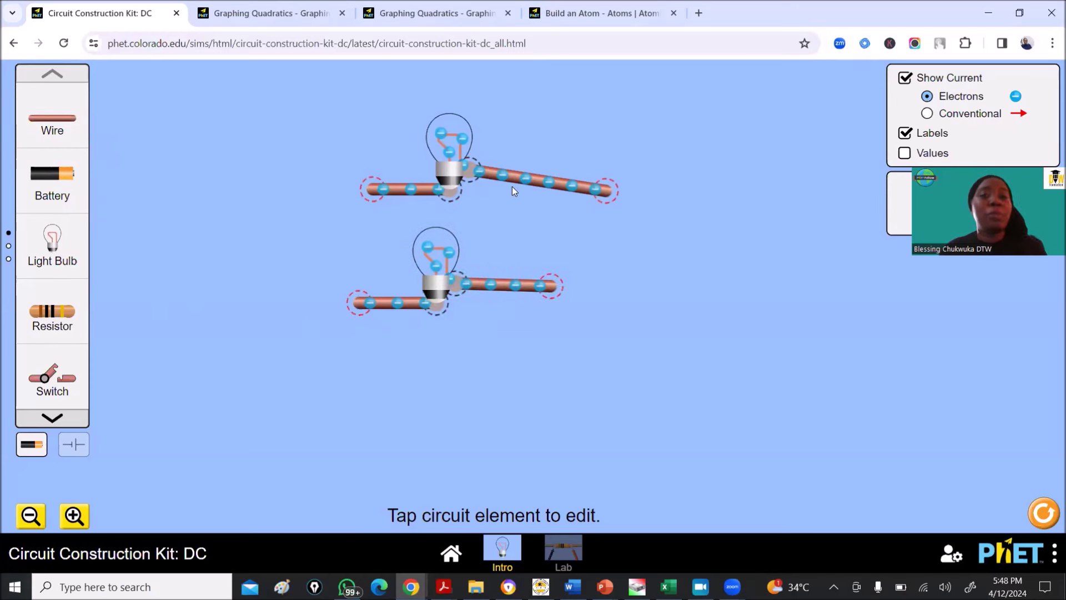
left_click_drag(594, 195, 555, 280)
left_click_drag(372, 191, 348, 298)
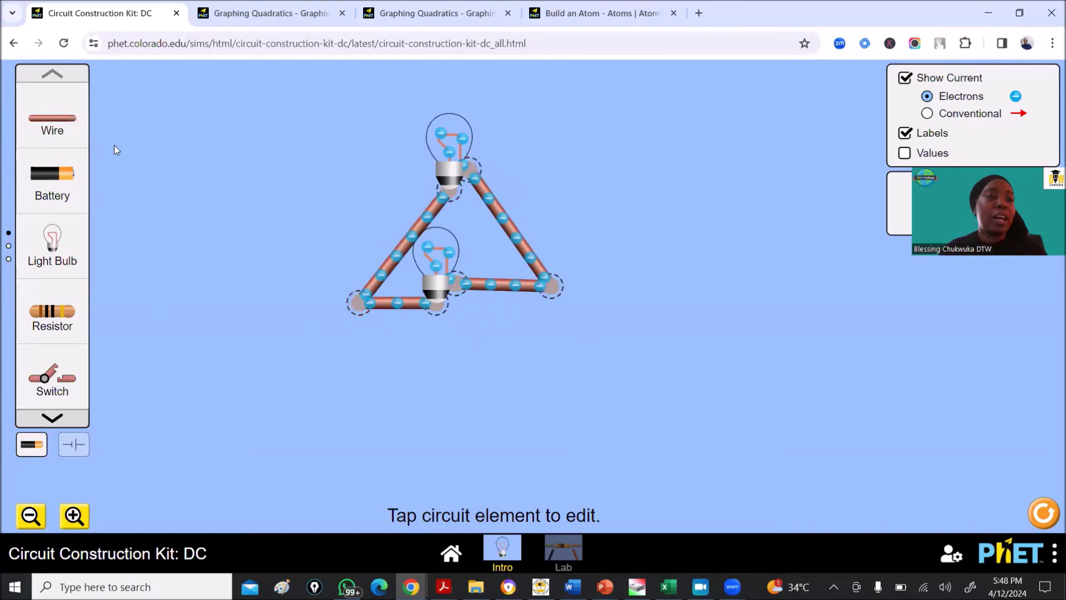
- Run wires down from the triangle to a battery, lighting both bulbs
left_click_drag(73, 114, 355, 453)
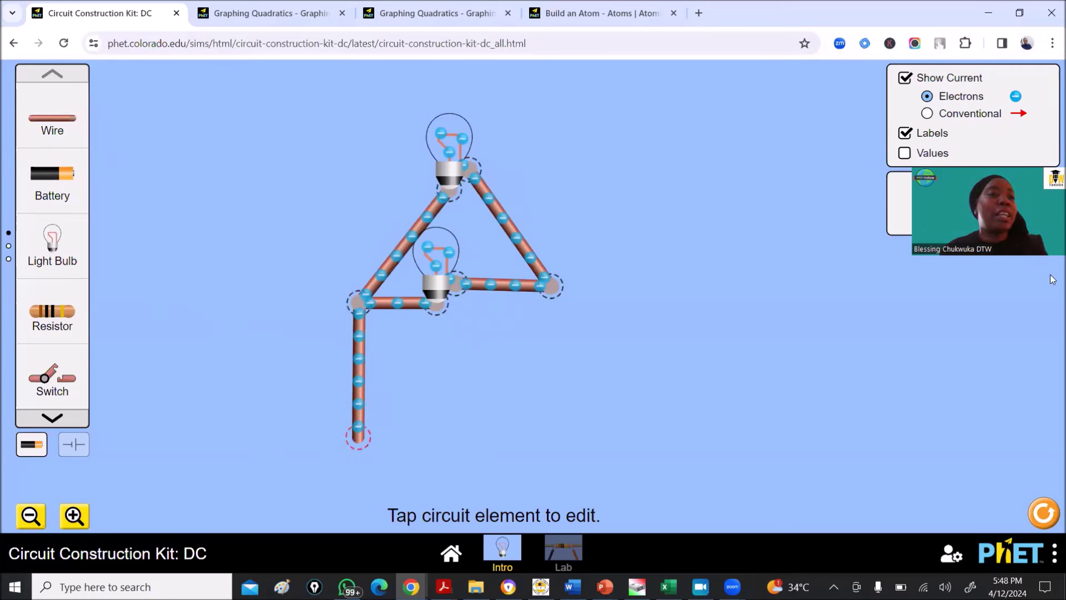
left_click_drag(55, 118, 543, 444)
left_click_drag(74, 194, 460, 452)
left_click_drag(536, 451, 509, 453)
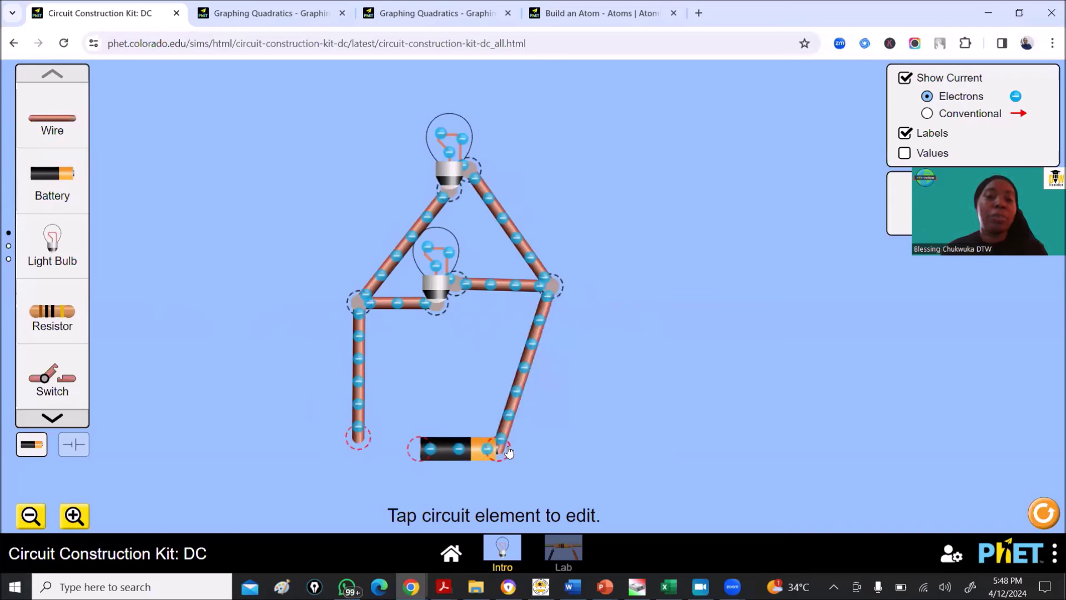
left_click_drag(358, 437, 415, 449)
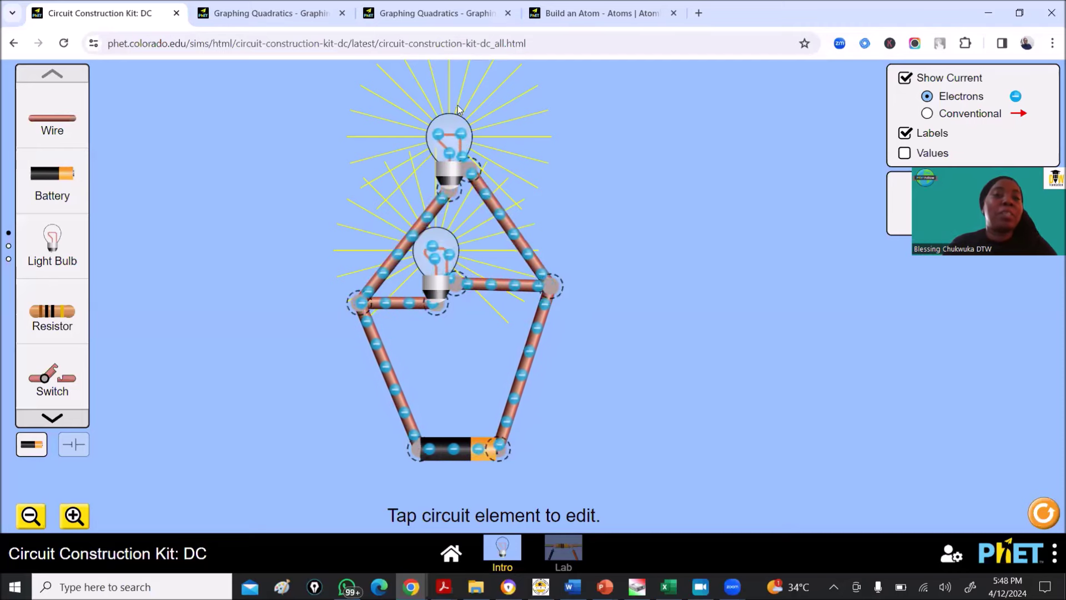
- To the right of the first circuit, chain three wires and two bulbs in series
left_click_drag(52, 118, 341, 189)
left_click_drag(631, 267, 670, 325)
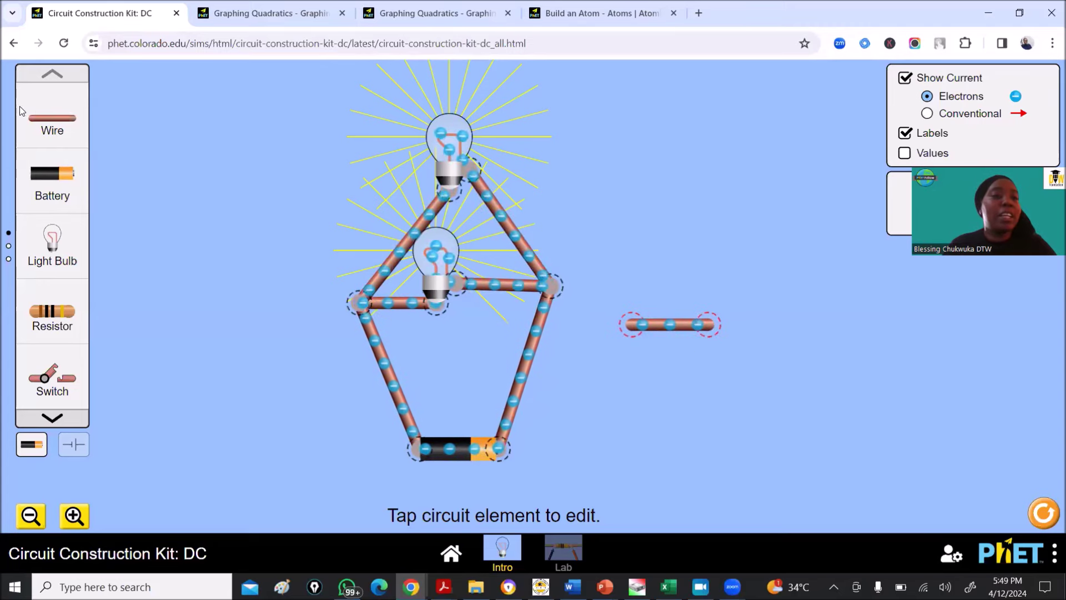
left_click_drag(52, 118, 834, 329)
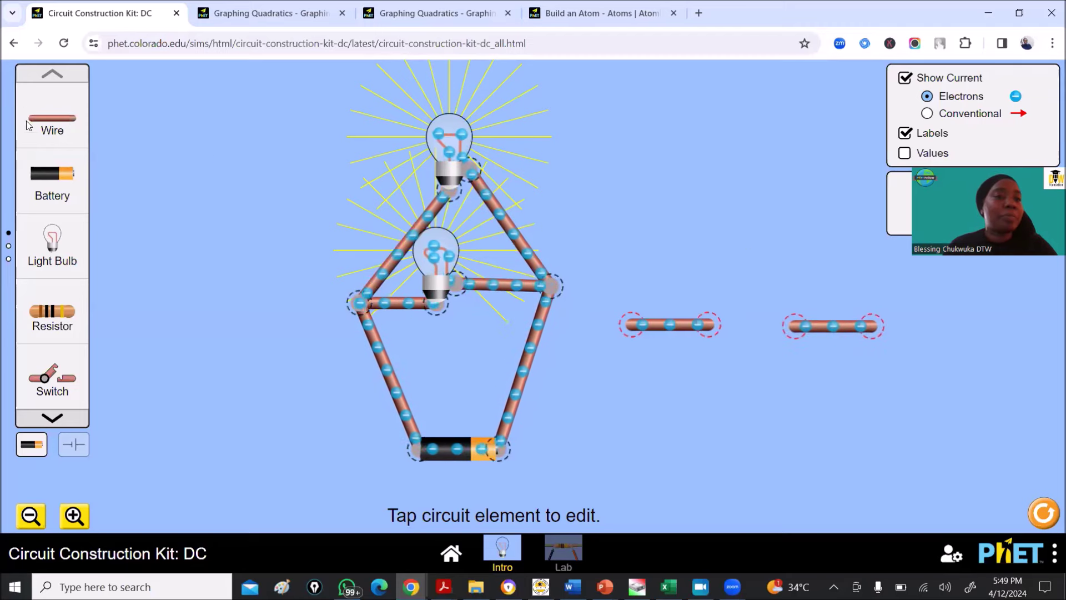
left_click_drag(68, 127, 966, 326)
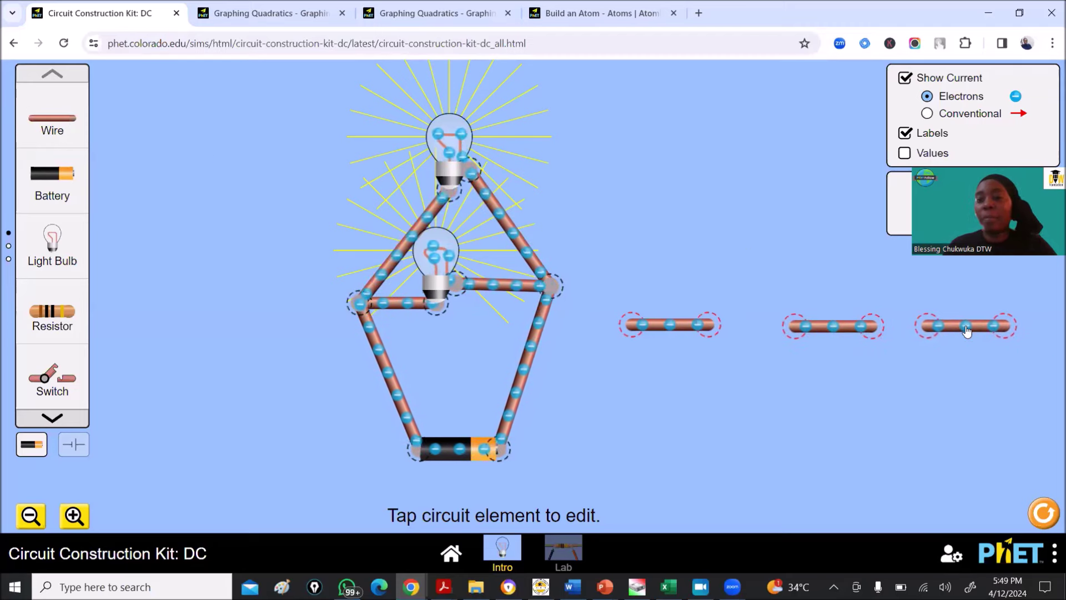
left_click_drag(52, 241, 708, 322)
left_click_drag(798, 326, 735, 307)
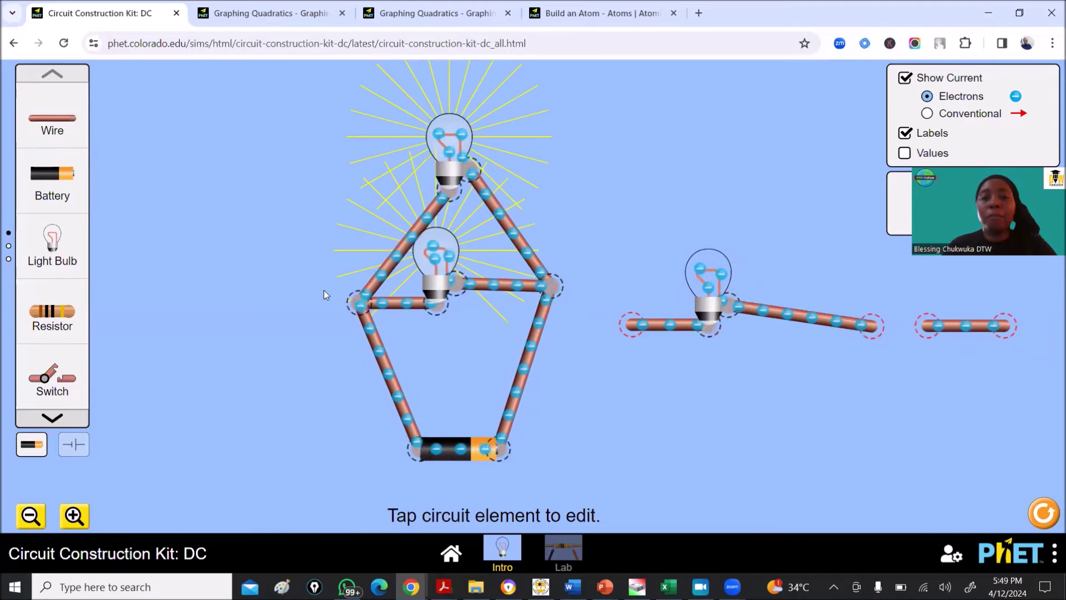
left_click_drag(29, 233, 843, 325)
left_click_drag(923, 326, 894, 306)
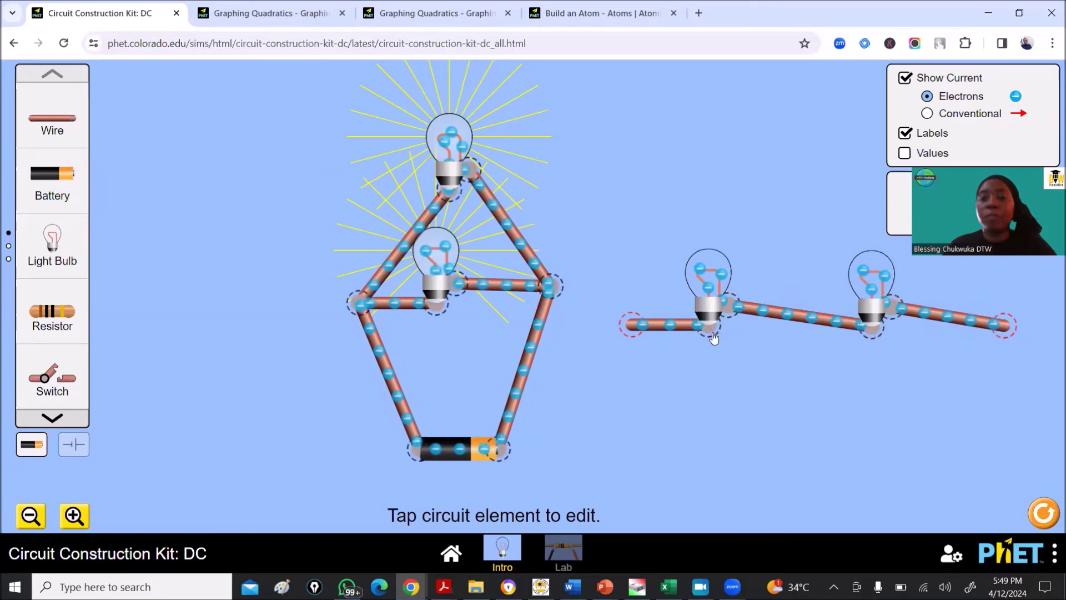
- Connect a battery across the series bulbs to close the loop and light them
left_click_drag(44, 123, 632, 324)
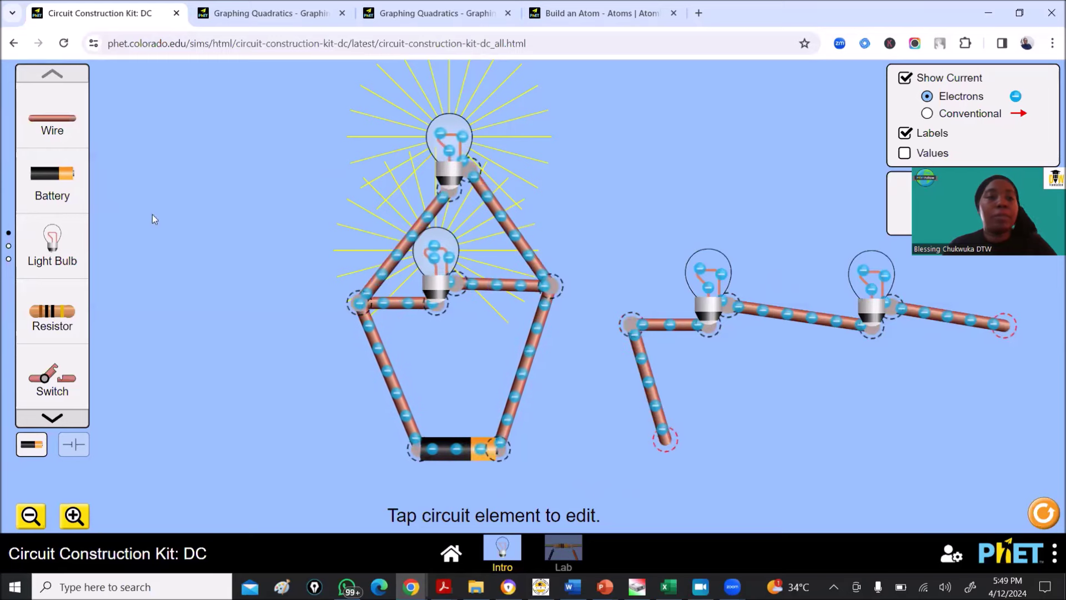
left_click_drag(54, 180, 787, 443)
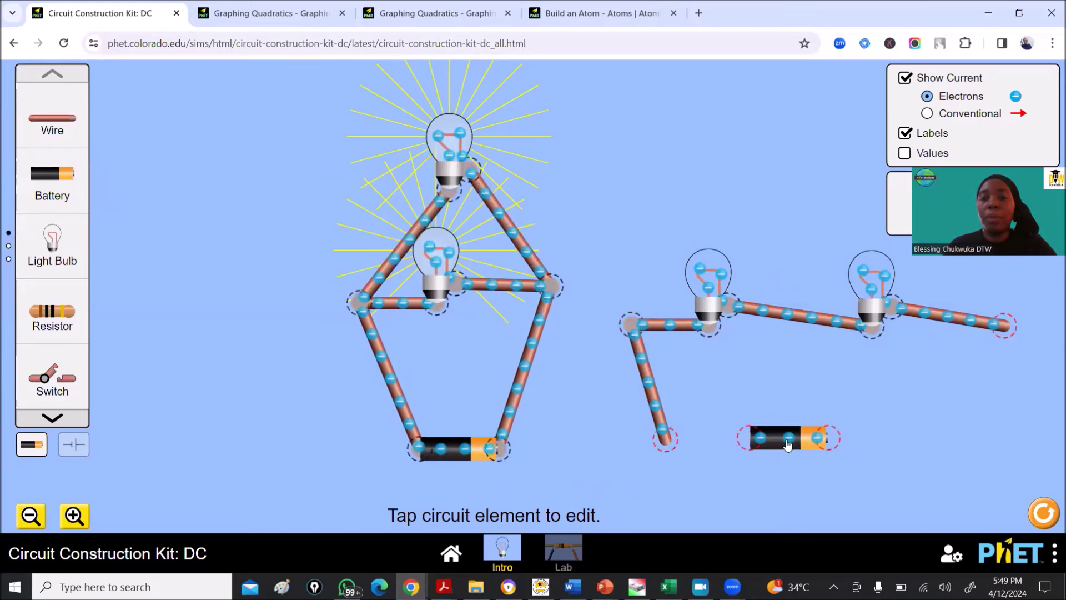
left_click_drag(1007, 328, 831, 440)
left_click_drag(664, 444, 753, 446)
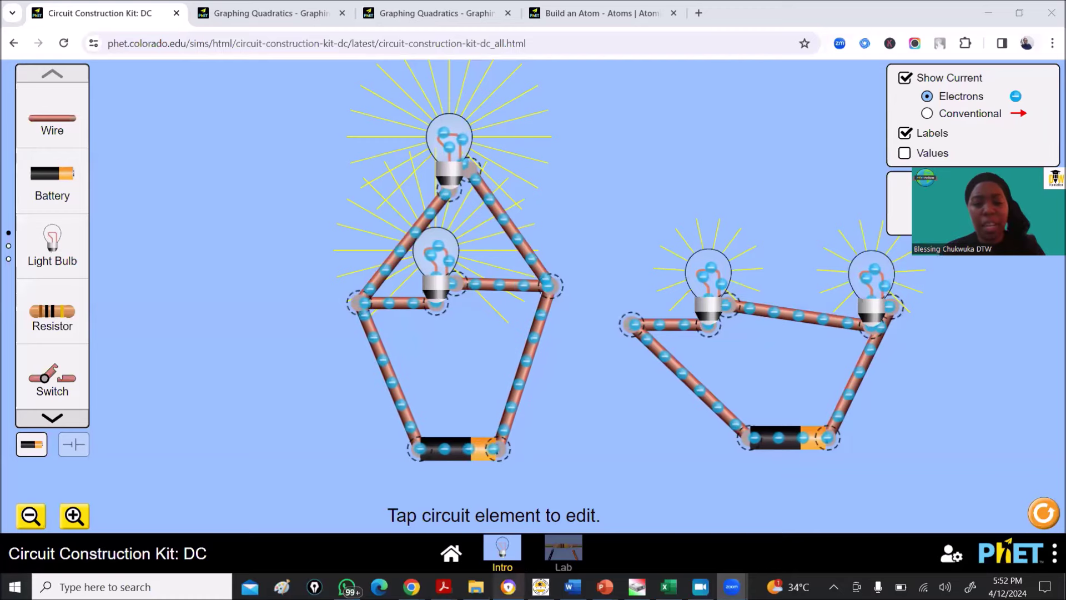
mouse_move(605, 586)
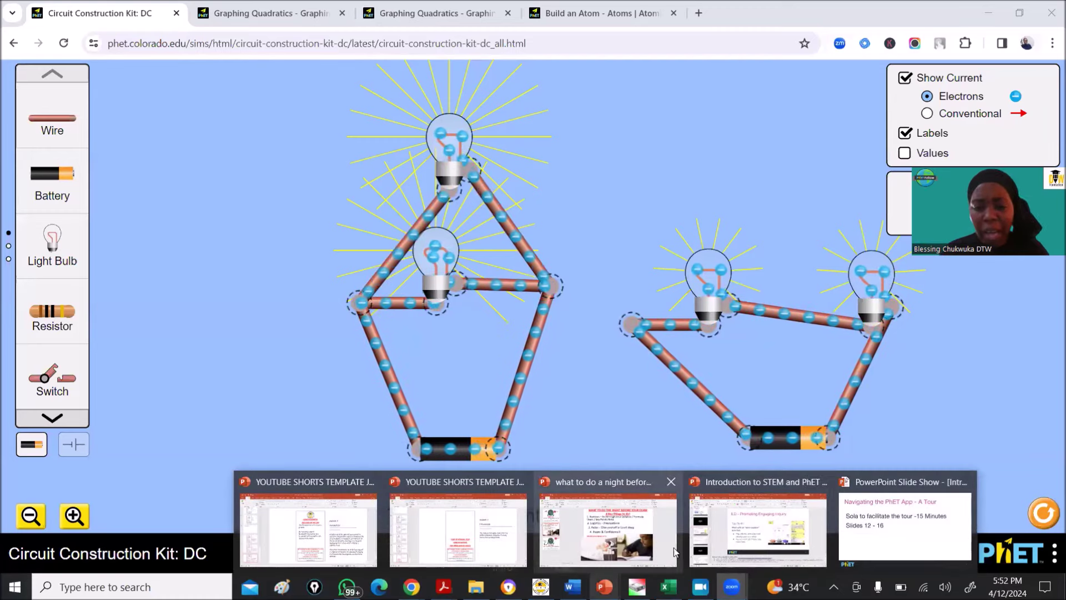
- Return to the PowerPoint webinar deck and show slide 22, Benefits of Using PhET Simulations
left_click(766, 532)
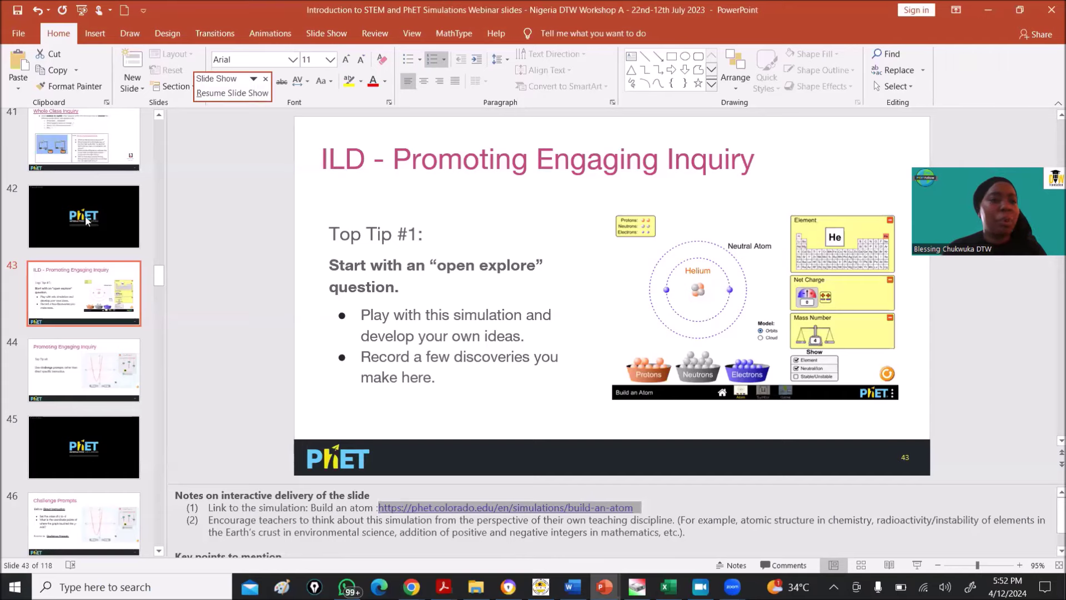
scroll(101, 228, "up", 5)
scroll(101, 229, "up", 9)
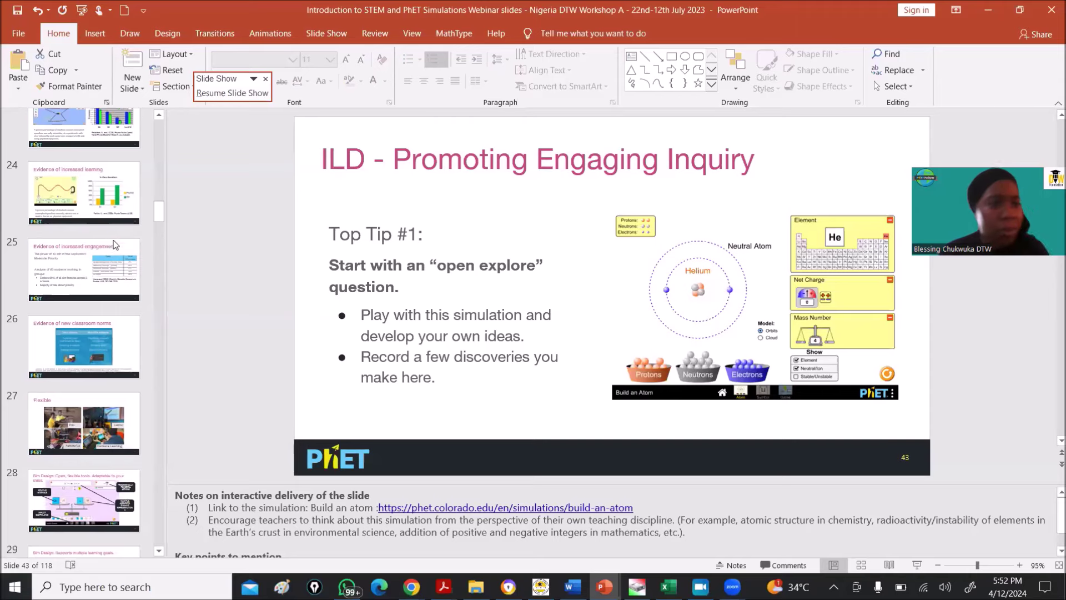
scroll(116, 241, "up", 2)
scroll(111, 234, "up", 1)
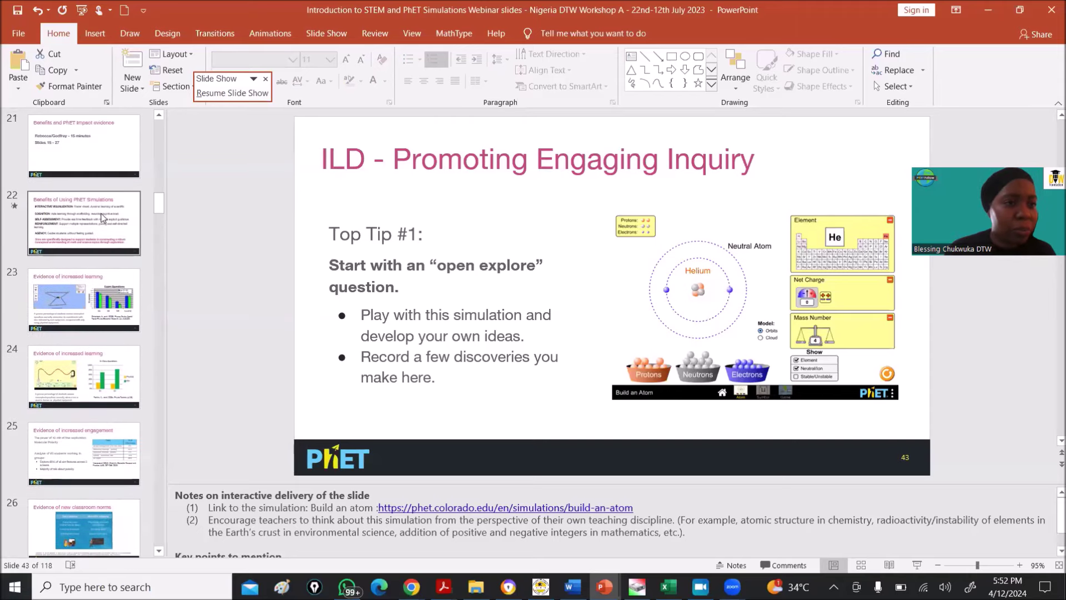
left_click(101, 213)
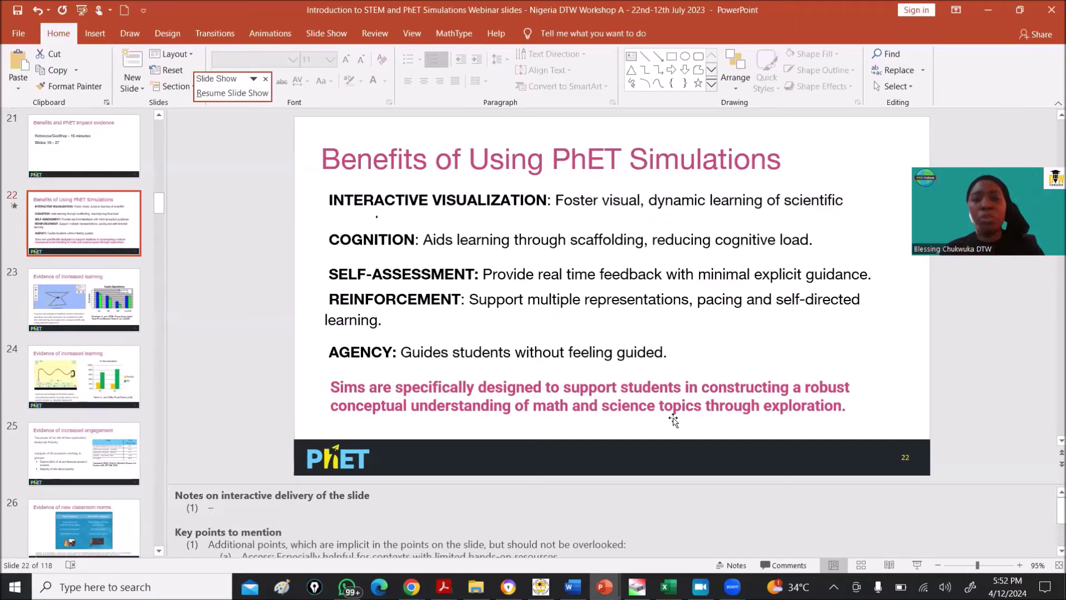
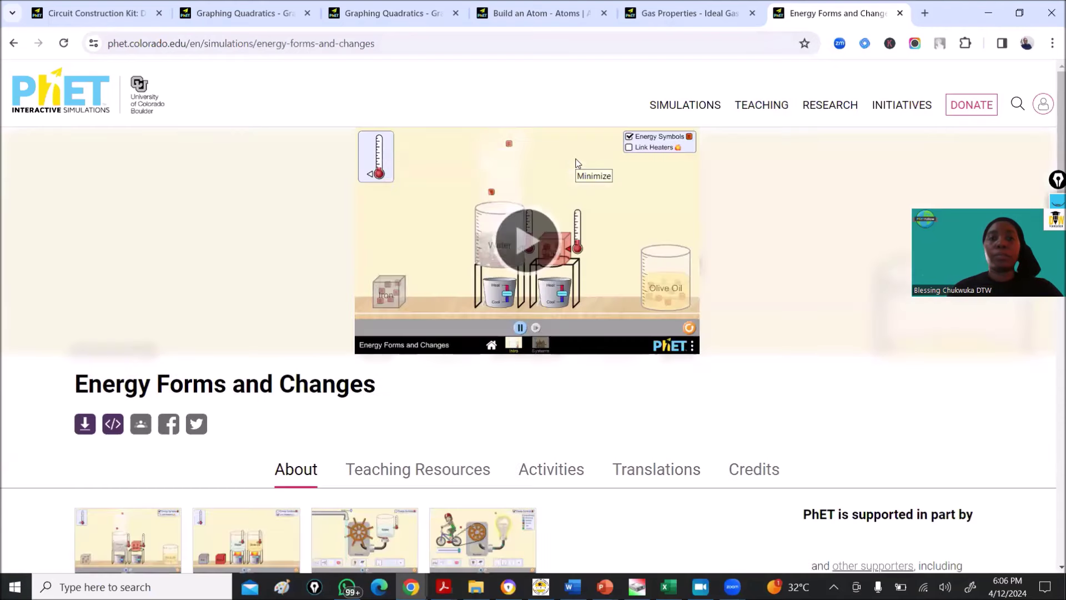
- Launch the full Energy Forms and Changes HTML5 simulation, relaunching it after one return to its page
left_click(532, 251)
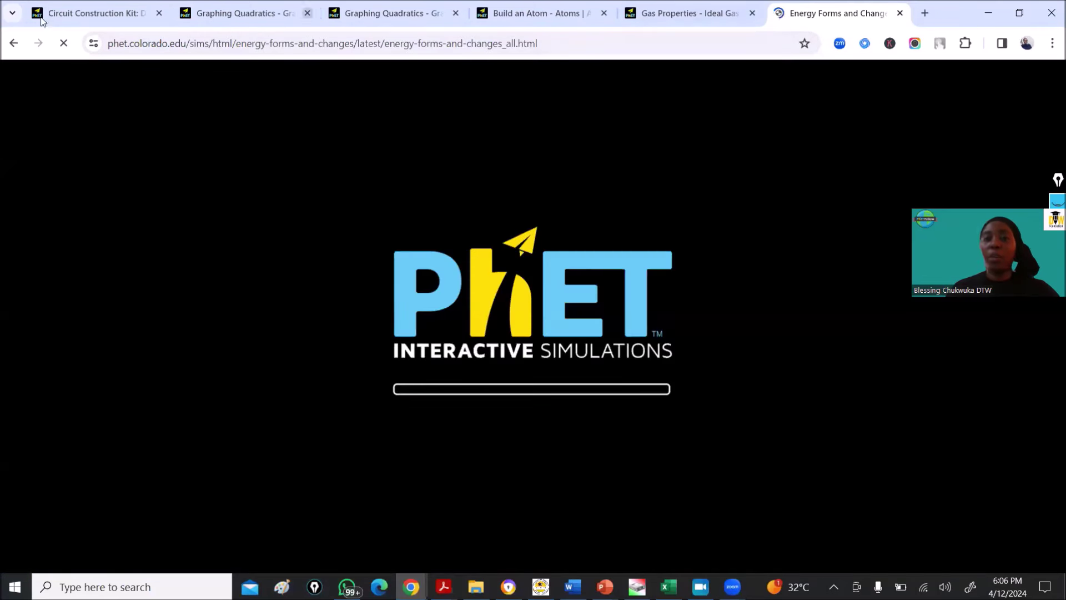
left_click(21, 43)
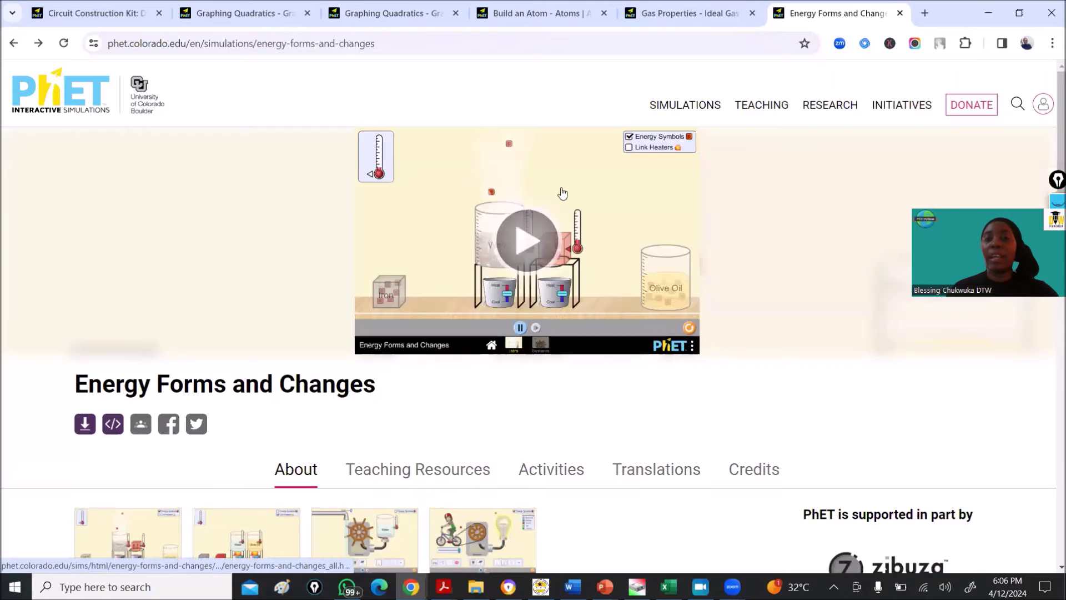
left_click(517, 327)
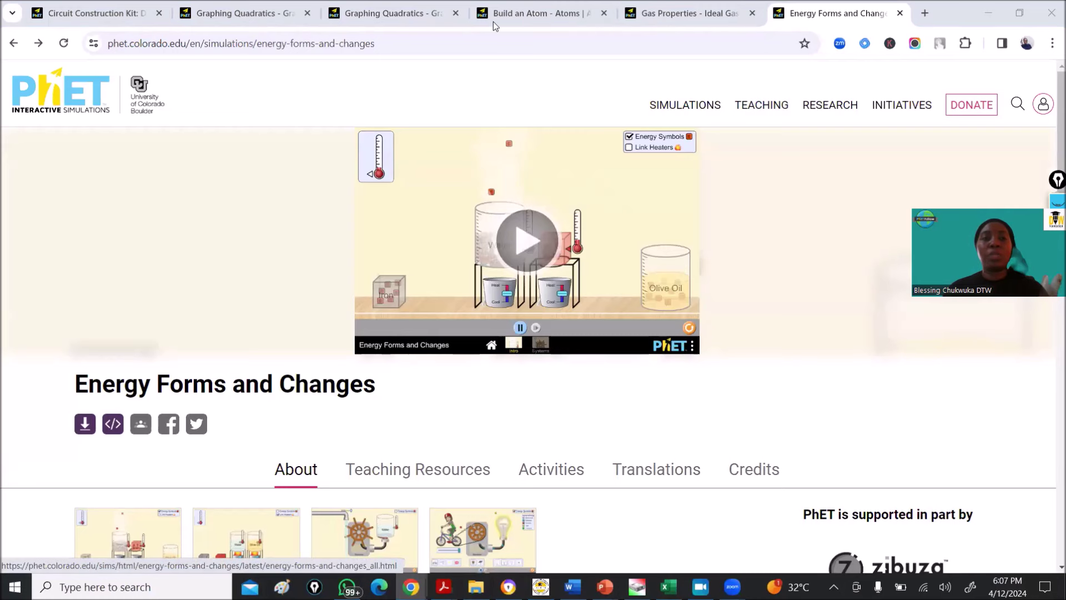
left_click(526, 249)
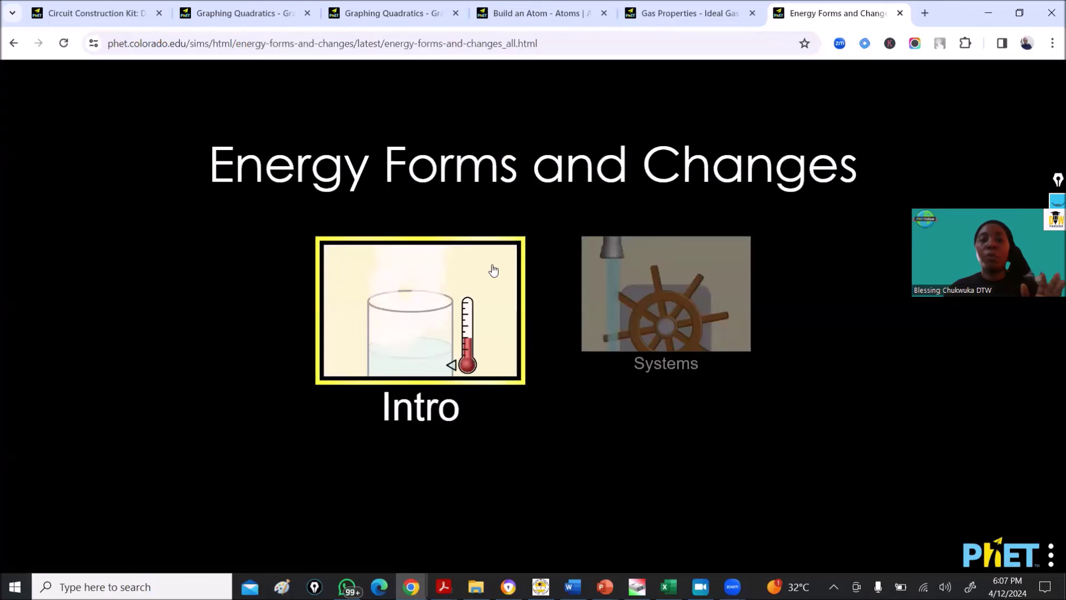
- Choose the Systems thumbnail to show the cyclist, generator and water beaker setup
left_click(656, 317)
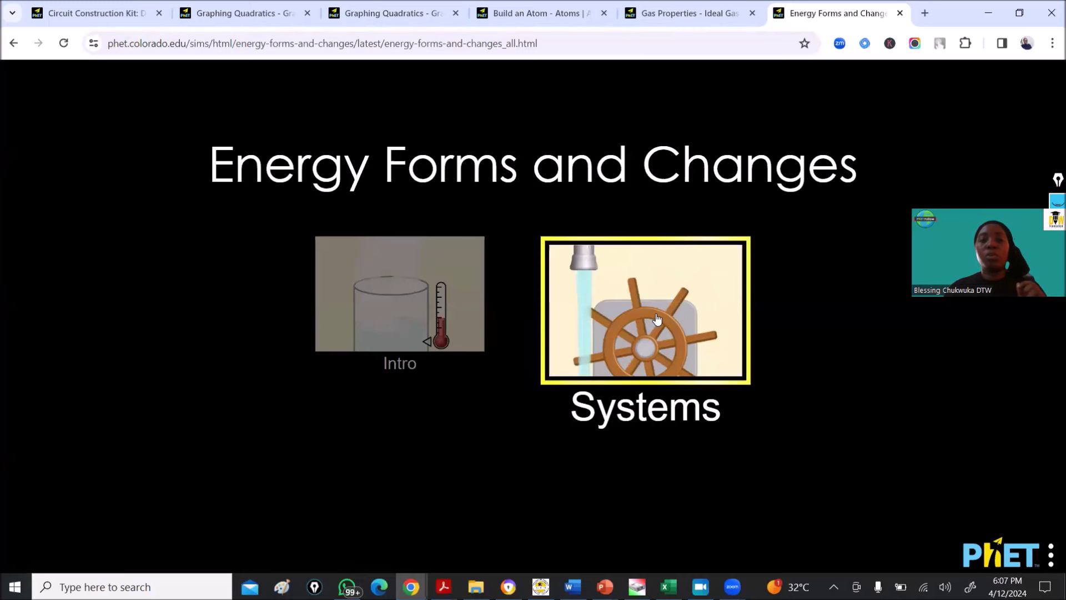
left_click(656, 317)
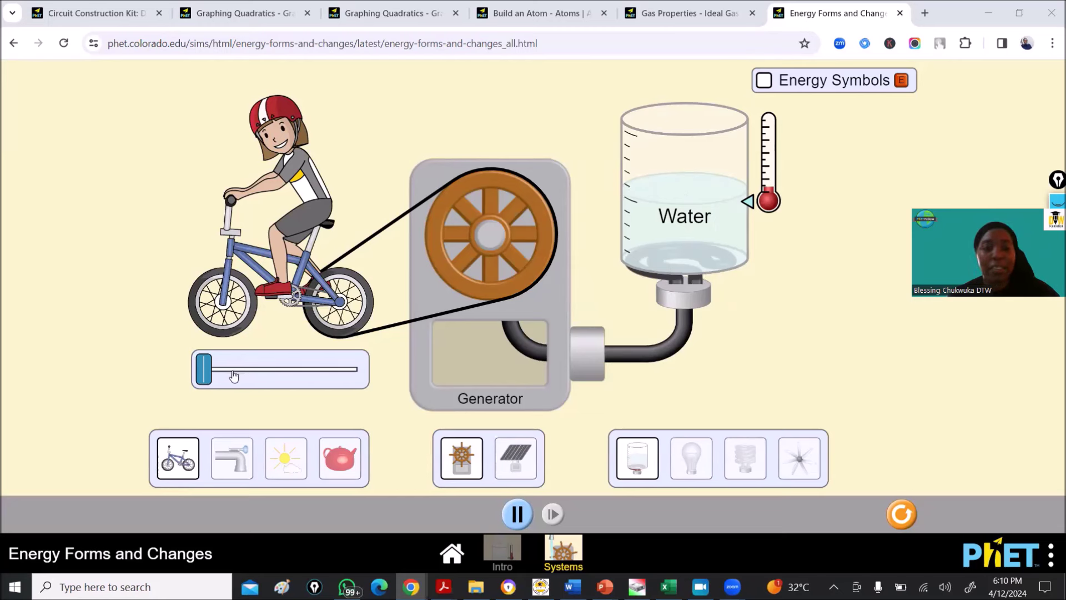
- Feed the tired cyclist and set pedalling effort to maximum so the generator heats the water
left_click(349, 374)
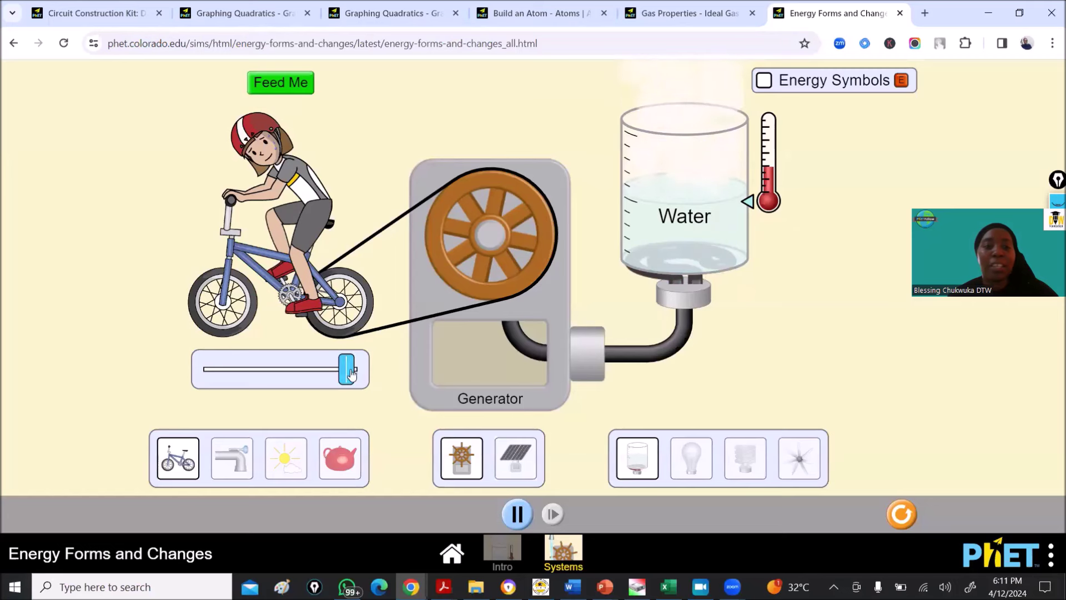
left_click(205, 369)
left_click(226, 370)
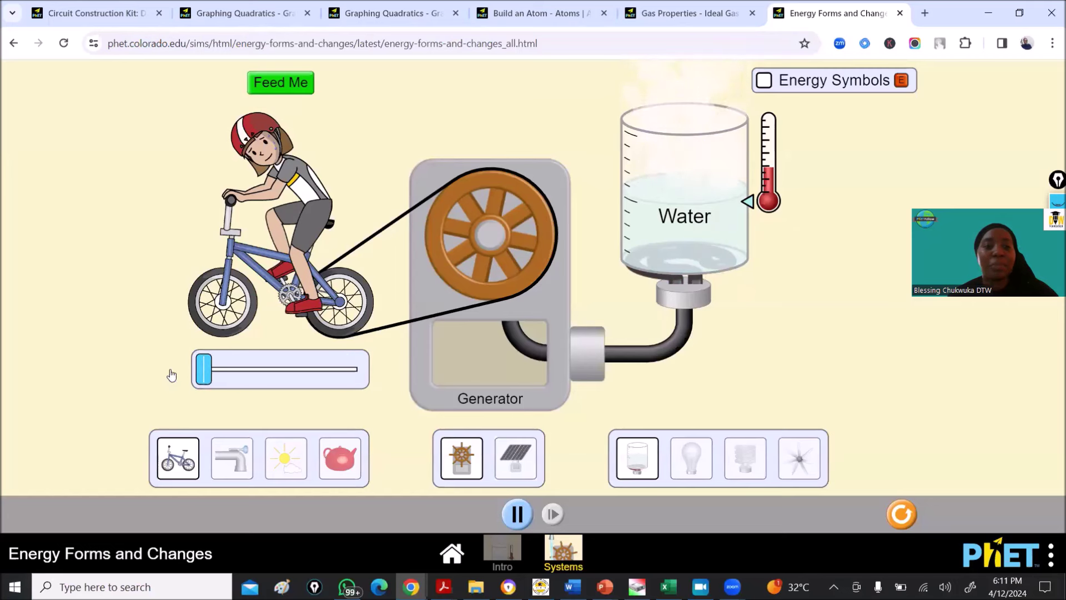
left_click(289, 88)
left_click_drag(204, 369, 374, 381)
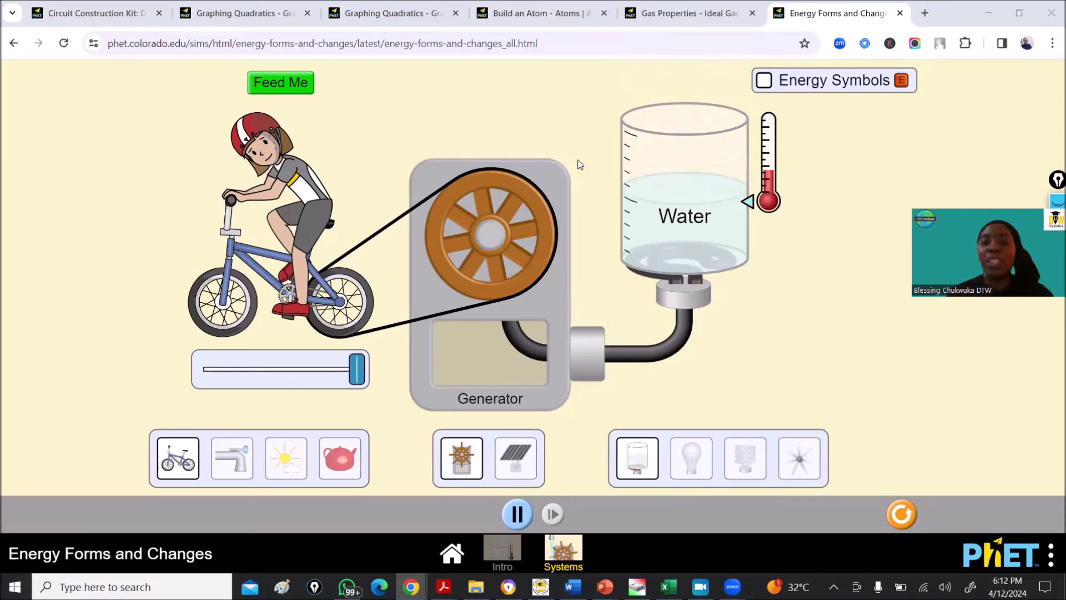
- Swap in the solar panel converter, incandescent light bulb and sun energy source
left_click(515, 459)
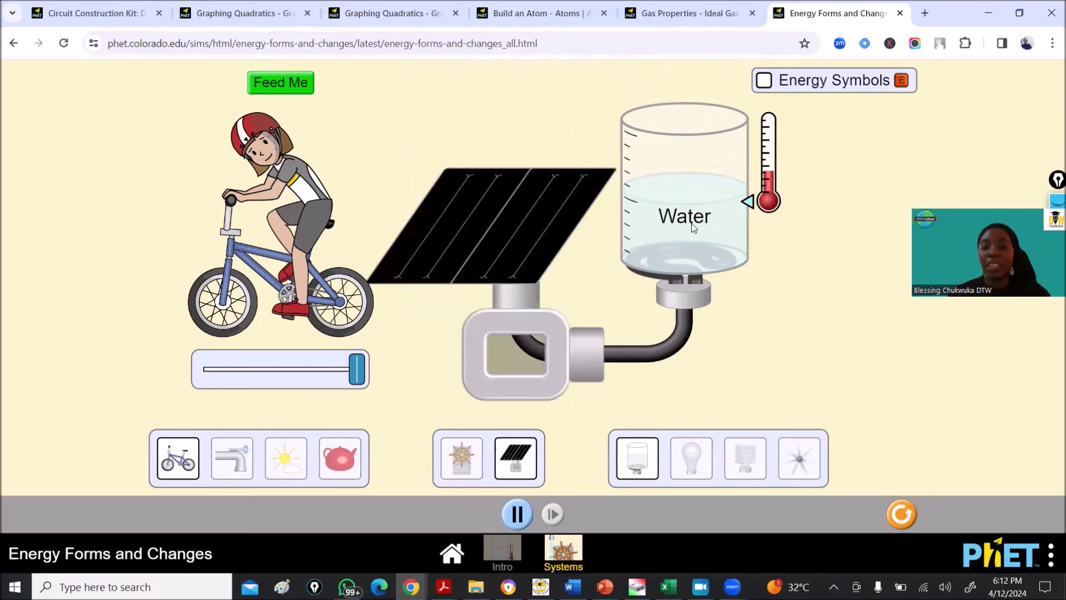
left_click(704, 465)
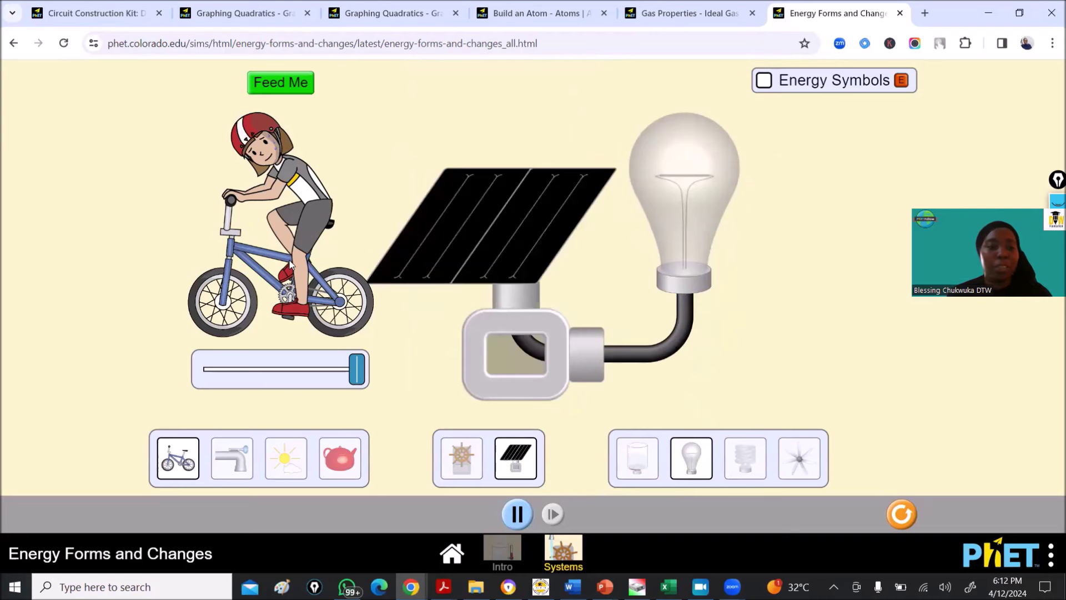
left_click(292, 457)
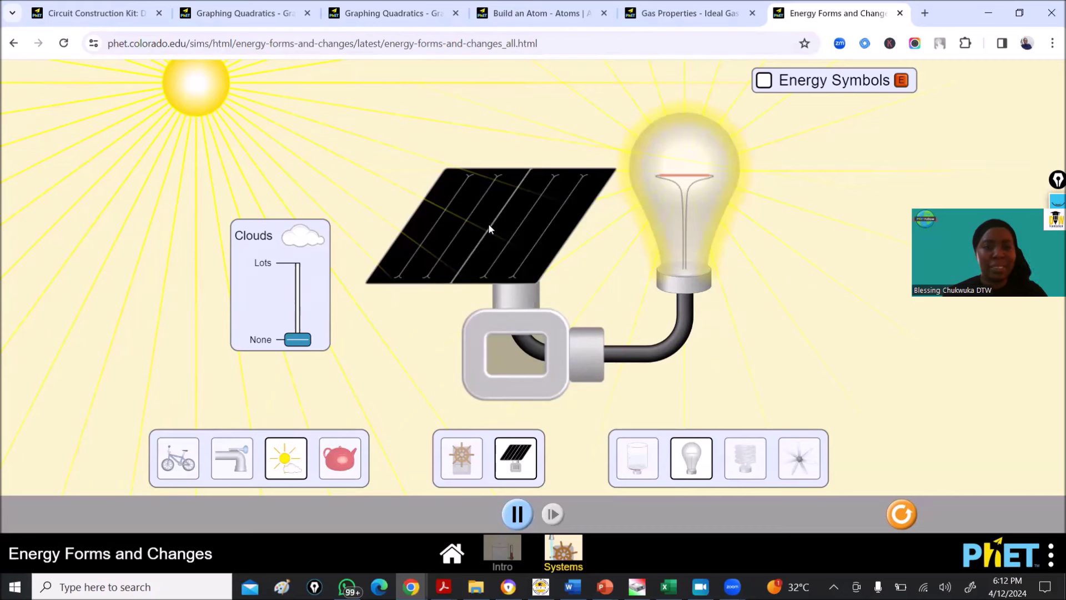
- Move the cloud slider from lots of clouds to partway to none, leaving the bulb brightly lit
left_click_drag(303, 340, 301, 266)
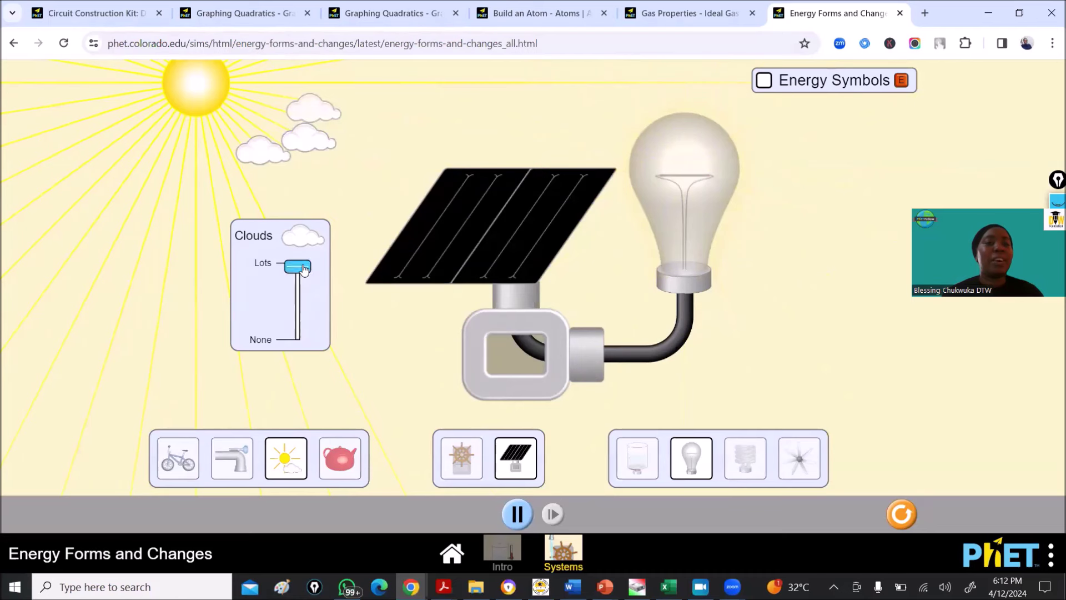
left_click_drag(298, 267, 301, 297)
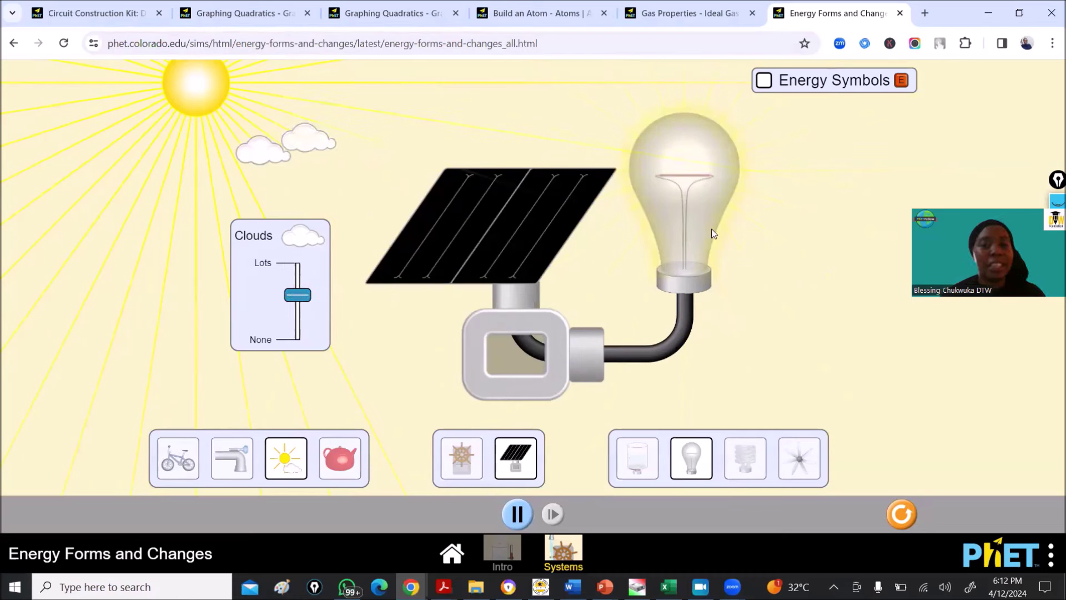
left_click_drag(298, 295, 293, 355)
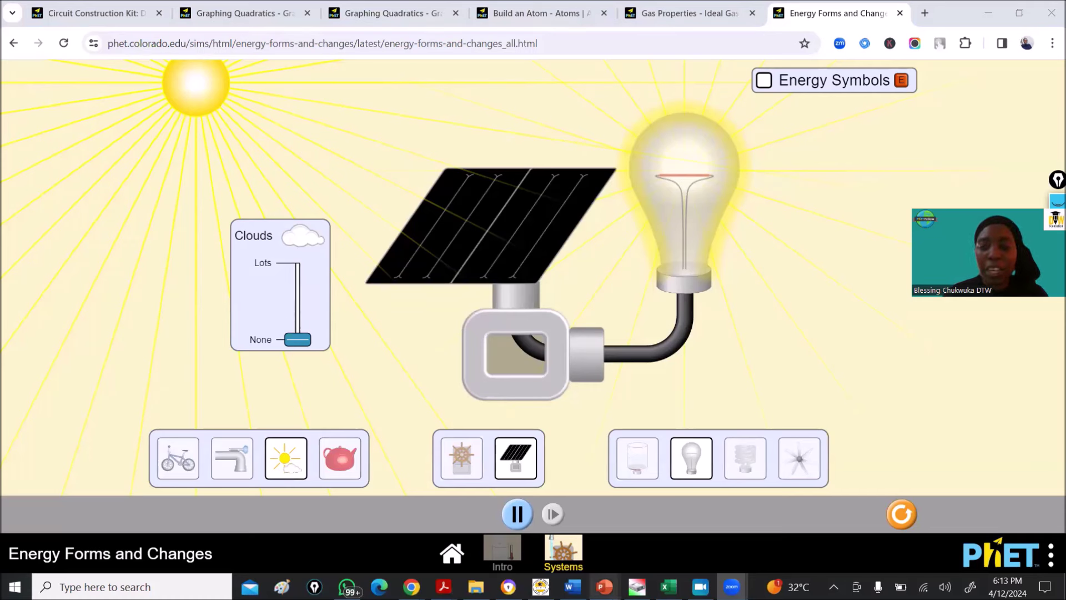
mouse_move(605, 586)
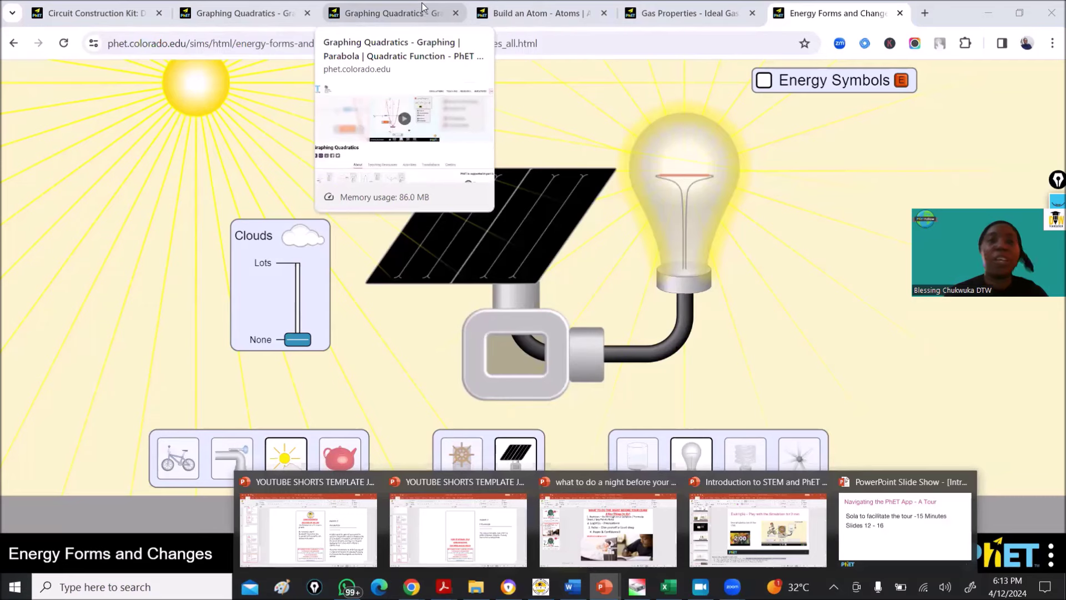
- Switch to the Build an Atom tab and select its full URL in the address bar
left_click(562, 15)
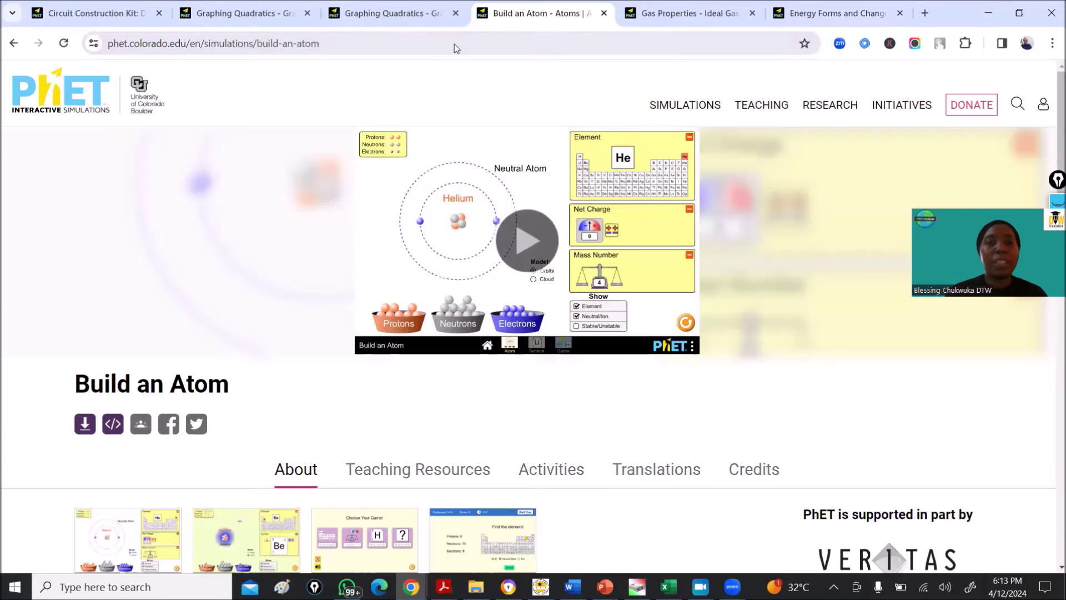
left_click(400, 44)
key("ctrl+c")
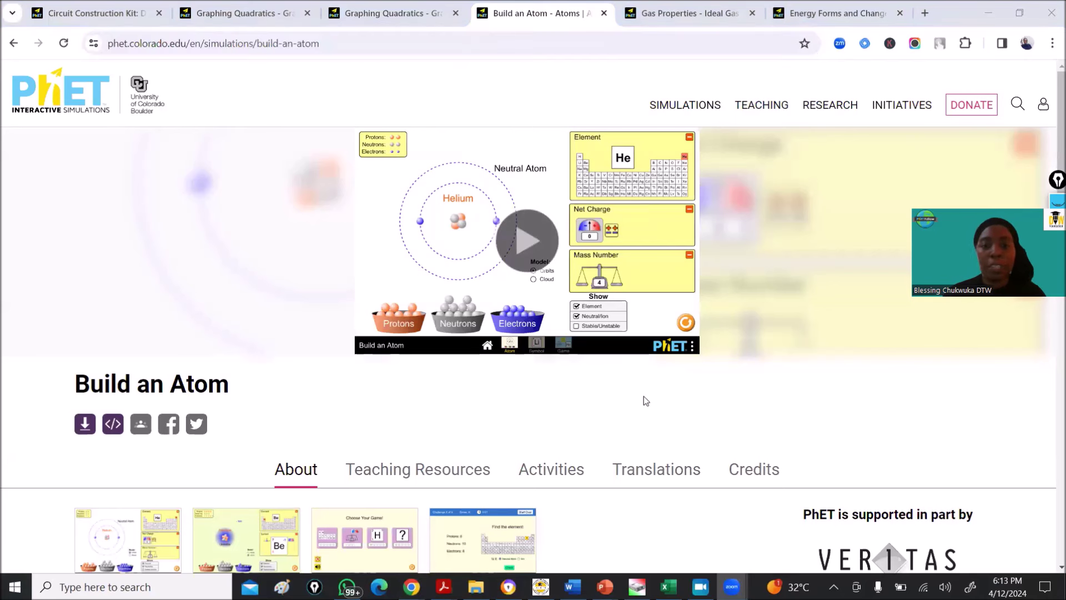
- Paste and send the Build an Atom link in the DTW STEM Educators Workshop 4 WhatsApp group
left_click(347, 587)
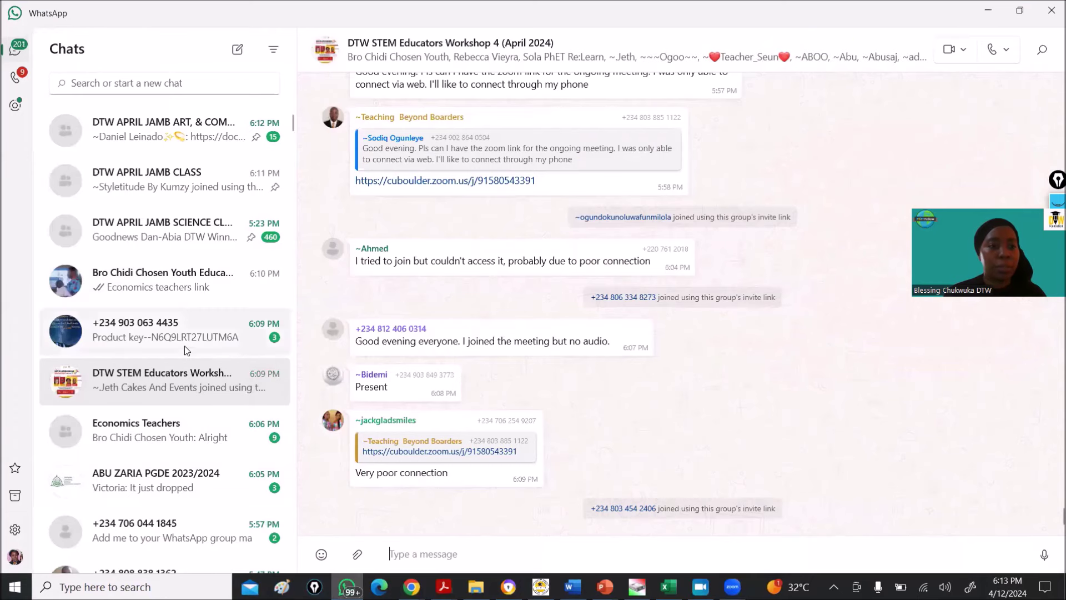
left_click(423, 558)
key("ctrl+v")
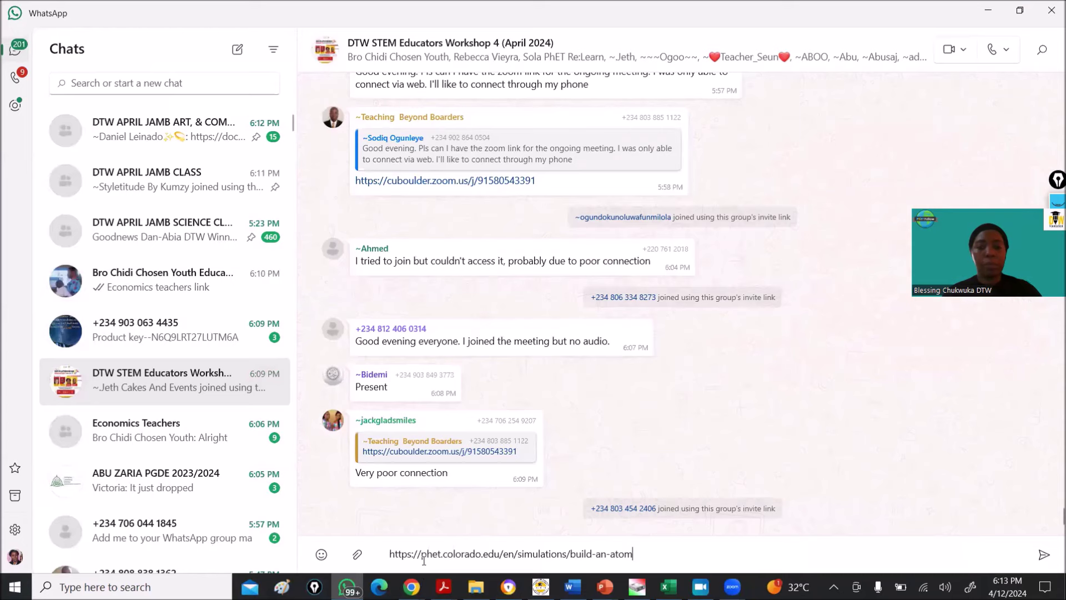
left_click(1041, 555)
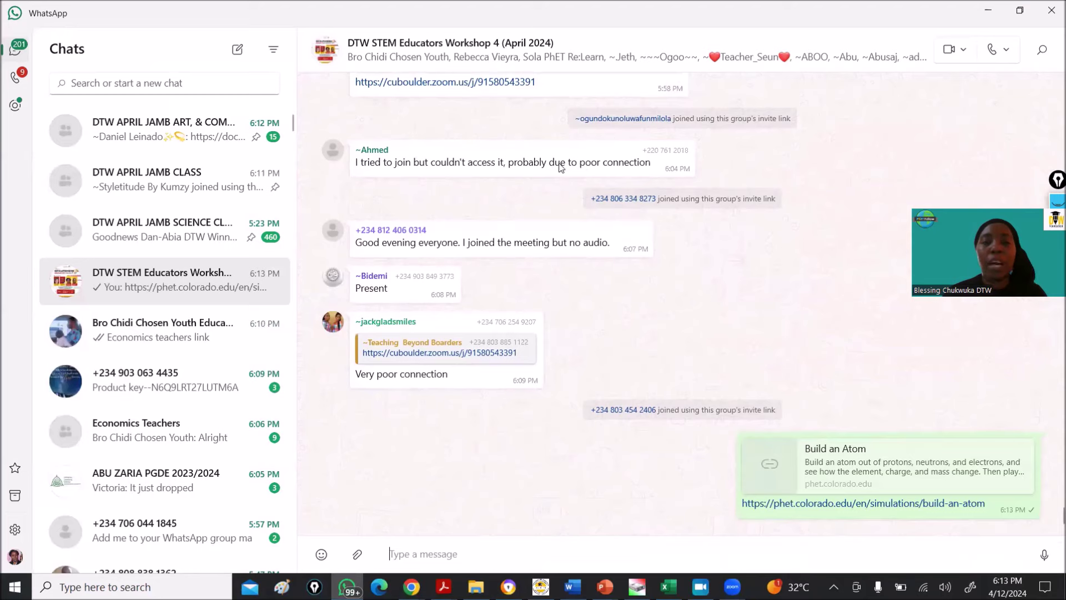
- Return to the Build an Atom page through Chrome's taskbar window preview
mouse_move(411, 587)
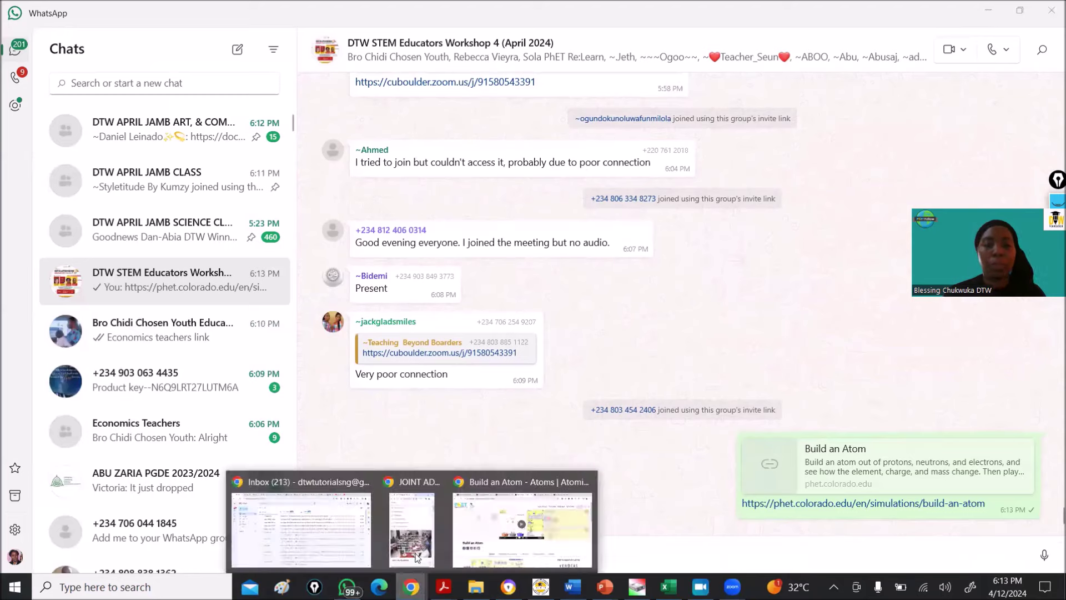
left_click(526, 523)
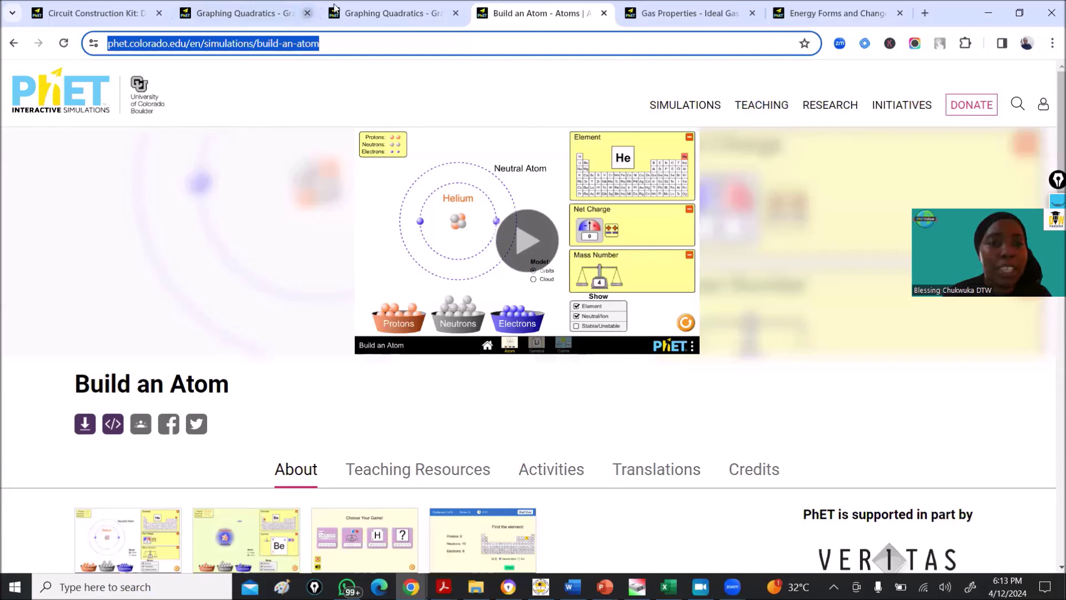
- Switch to the Energy Forms and Changes tab showing the solar-powered bulb system
left_click(831, 9)
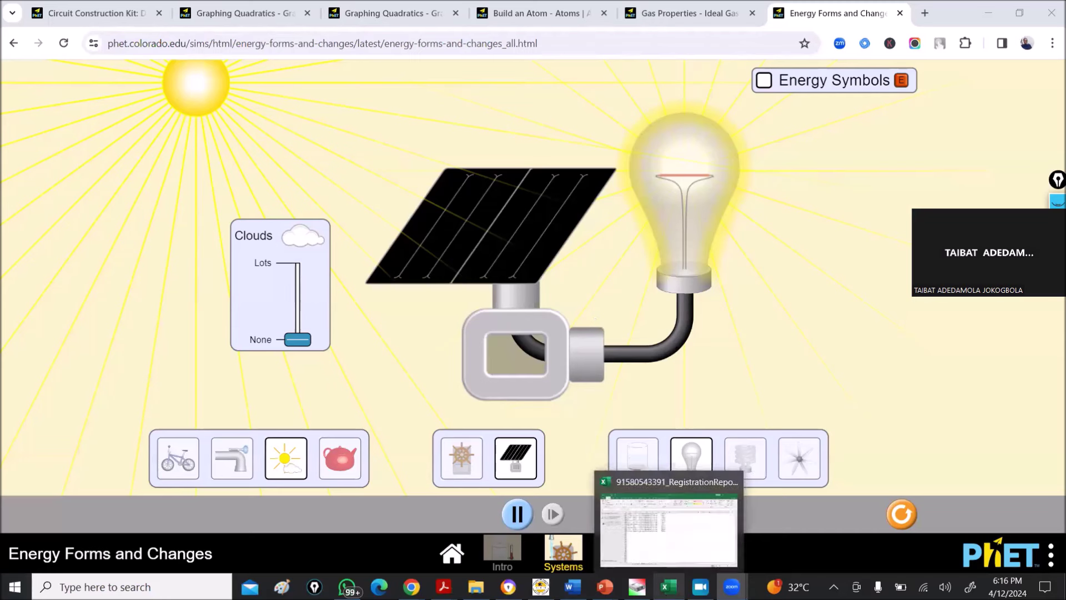
mouse_move(347, 586)
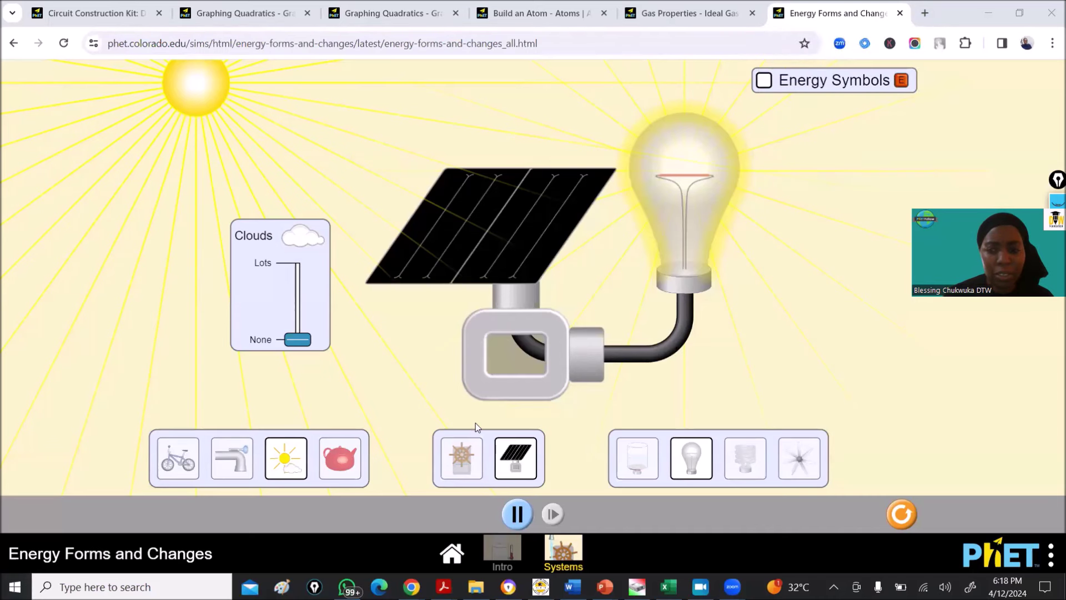
- Go back to the Energy Forms and Changes page and open its Teaching Resources Teacher Tips guide
left_click(13, 43)
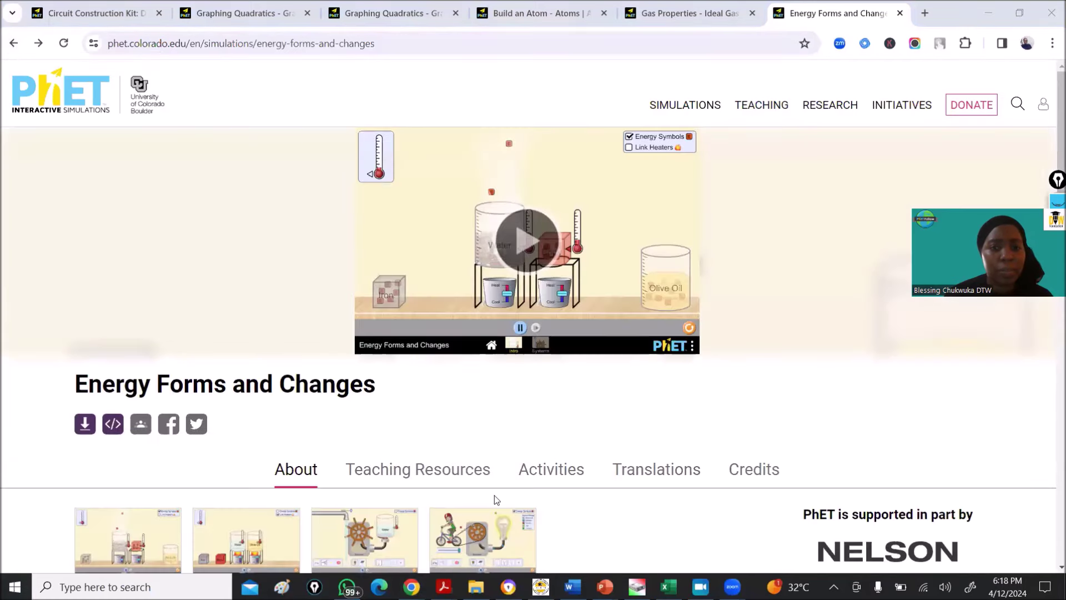
left_click(450, 469)
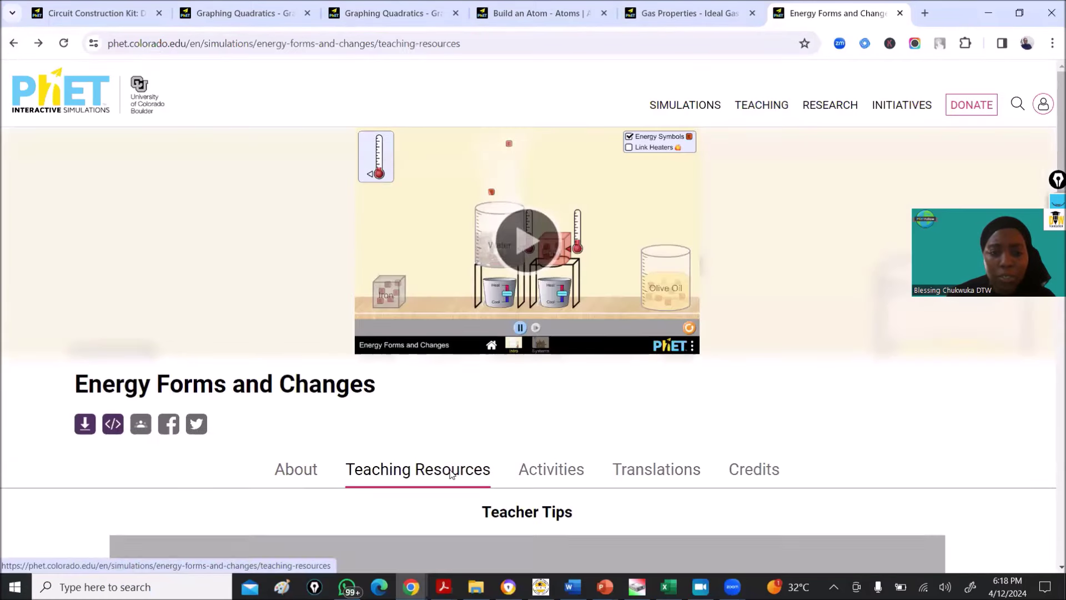
scroll(535, 472, "down", 3)
scroll(540, 482, "down", 2)
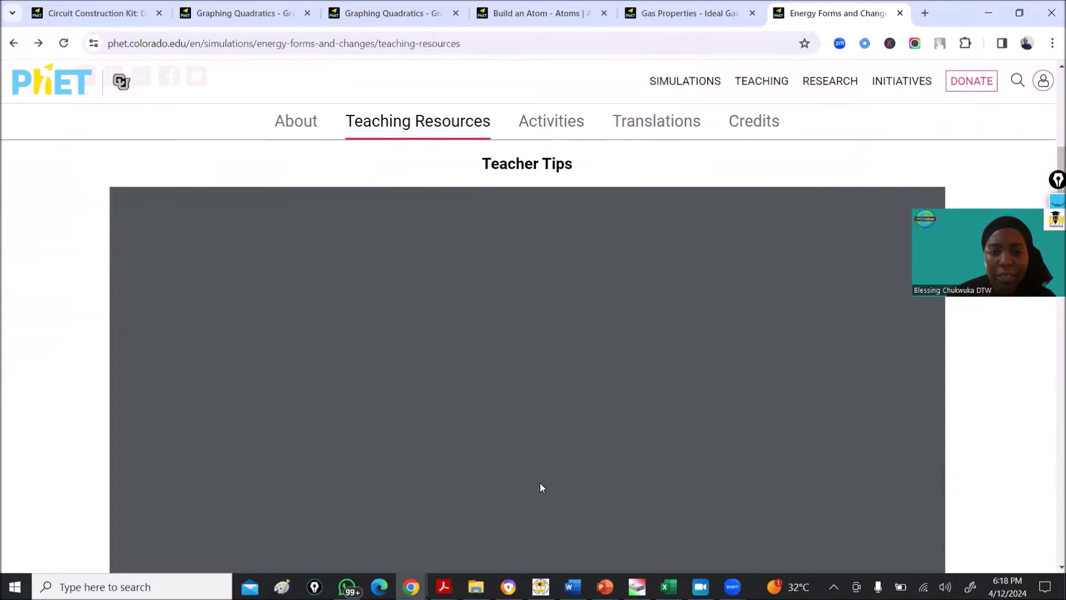
scroll(624, 392, "down", 4)
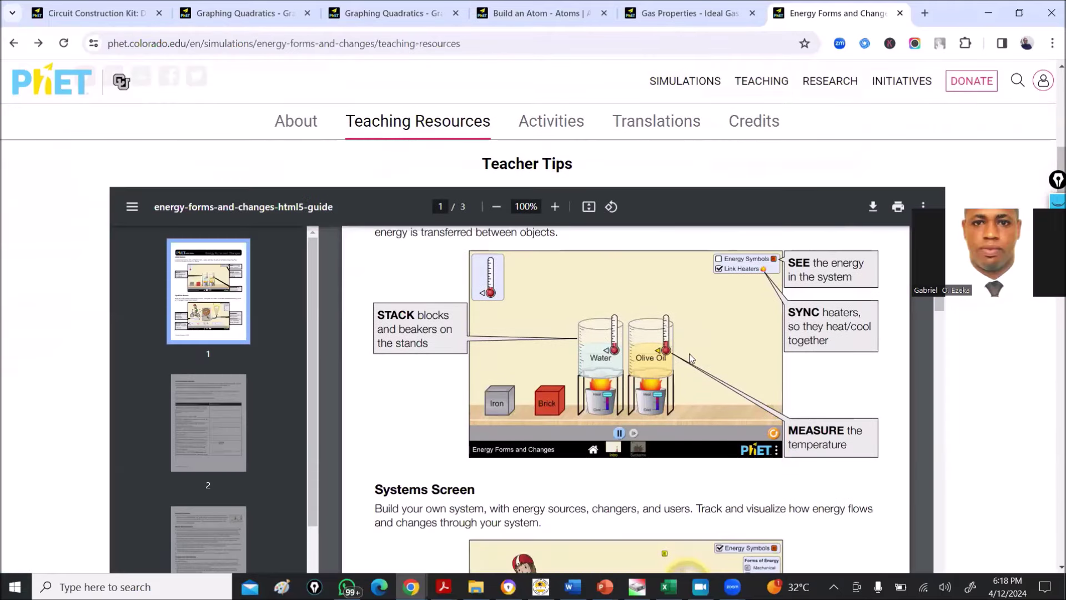
scroll(533, 416, "down", 5)
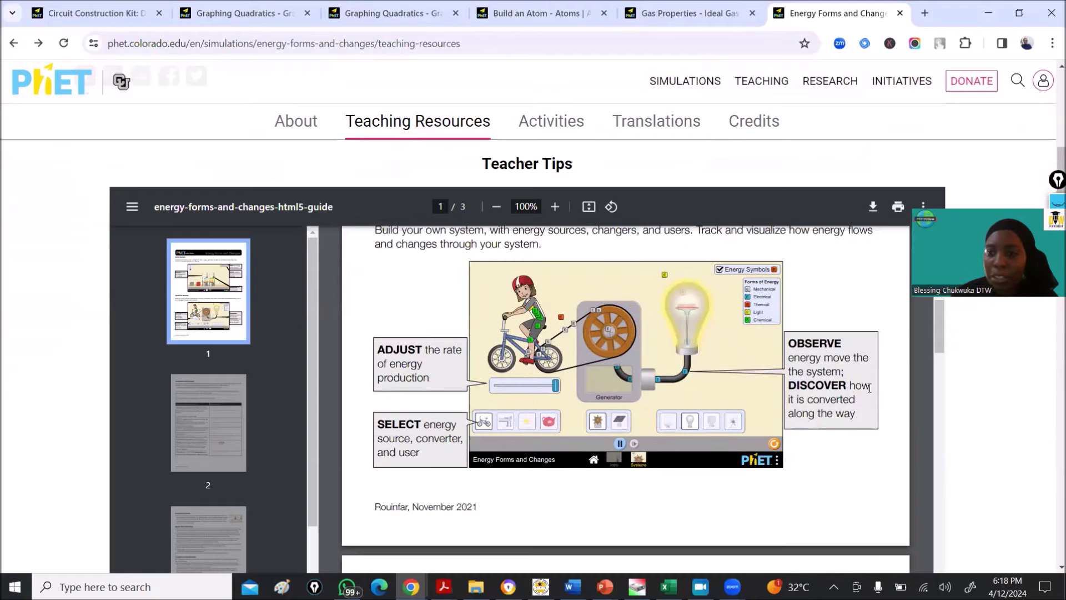
scroll(869, 390, "down", 2)
scroll(870, 391, "down", 4)
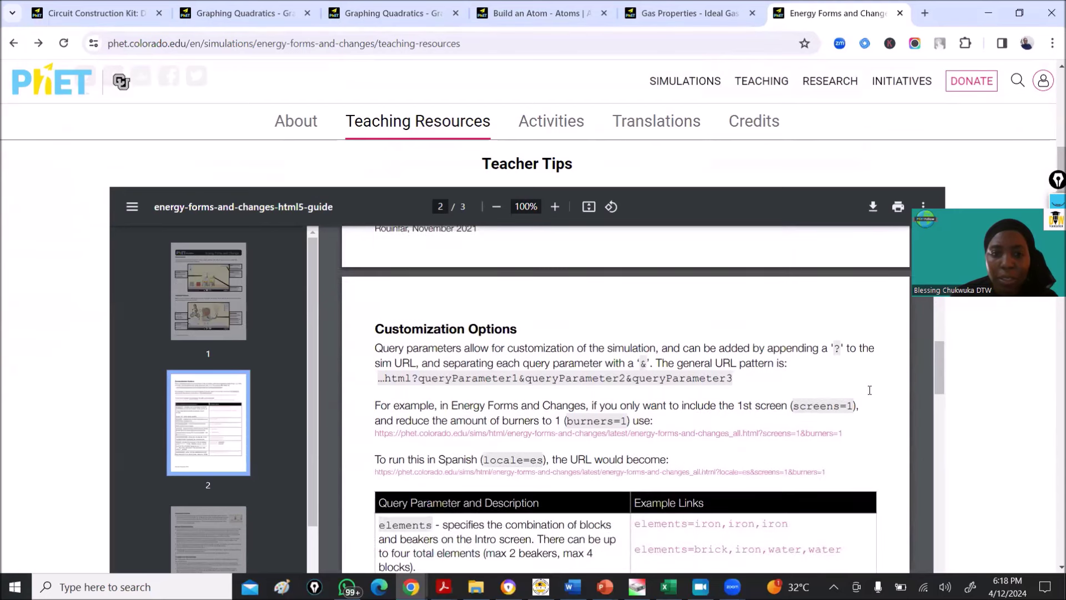
scroll(870, 390, "down", 3)
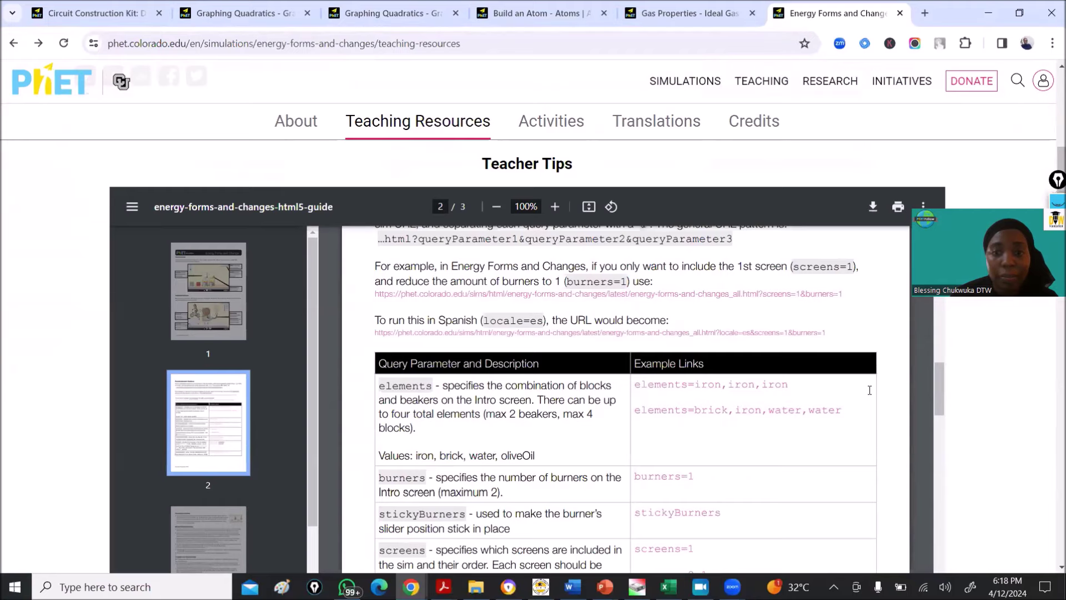
- Read through the Teacher Tips PDF, jumping to page 3 and reviewing it
scroll(870, 391, "down", 2)
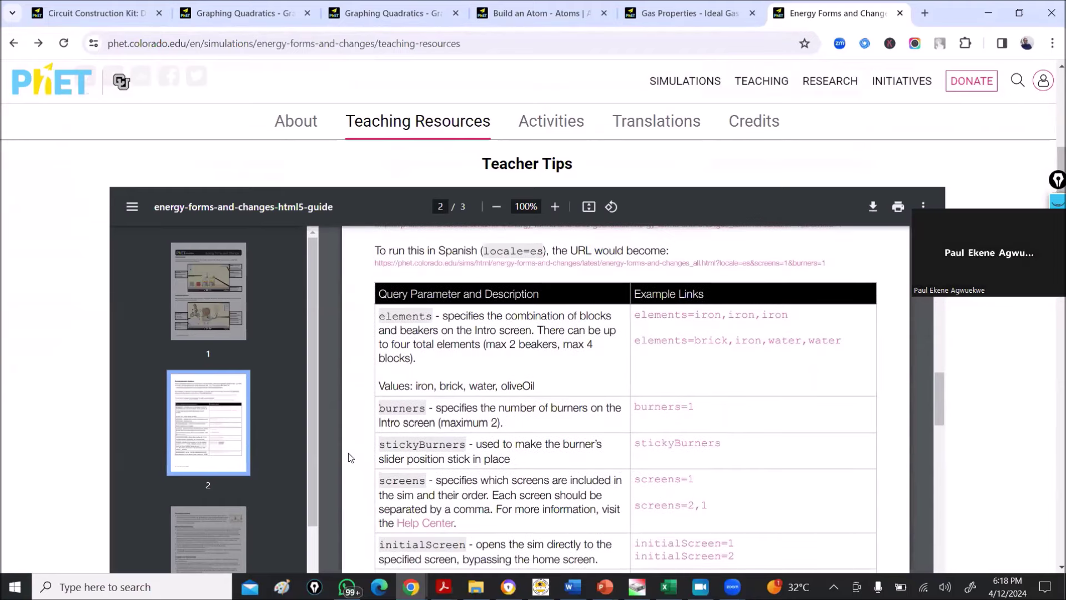
scroll(373, 453, "down", 3)
scroll(189, 481, "down", 1)
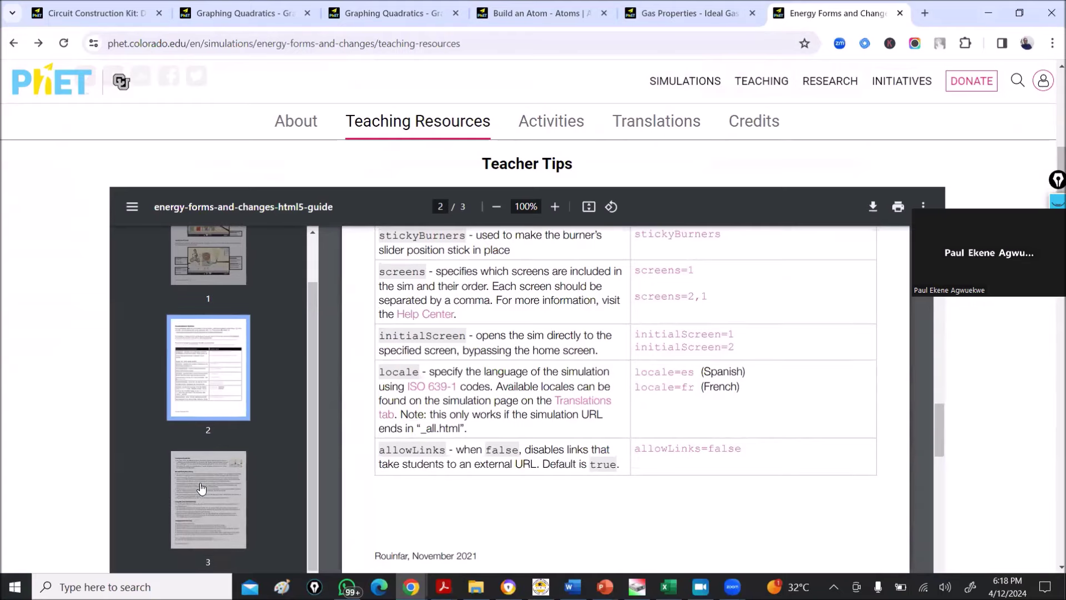
left_click(203, 488)
scroll(556, 414, "up", 4)
scroll(555, 414, "up", 10)
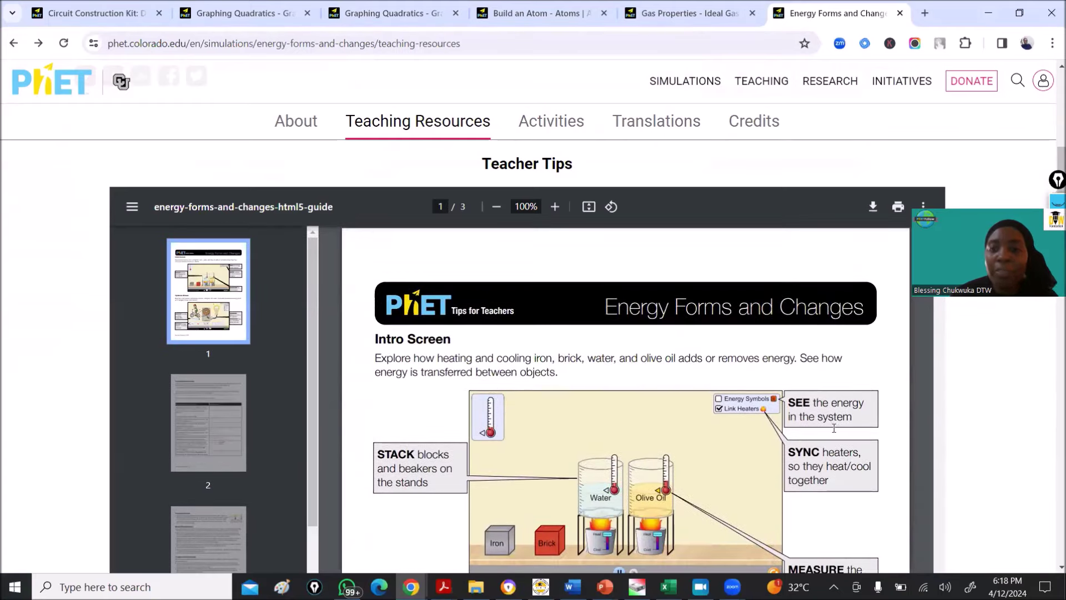
scroll(643, 216, "up", 1)
scroll(643, 215, "up", 2)
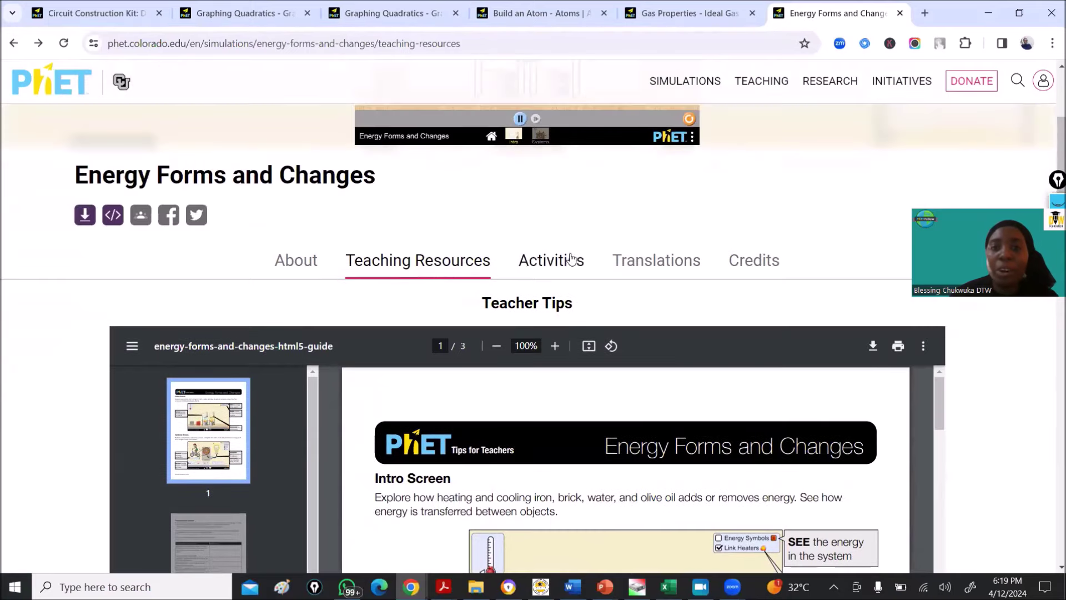
left_click(566, 268)
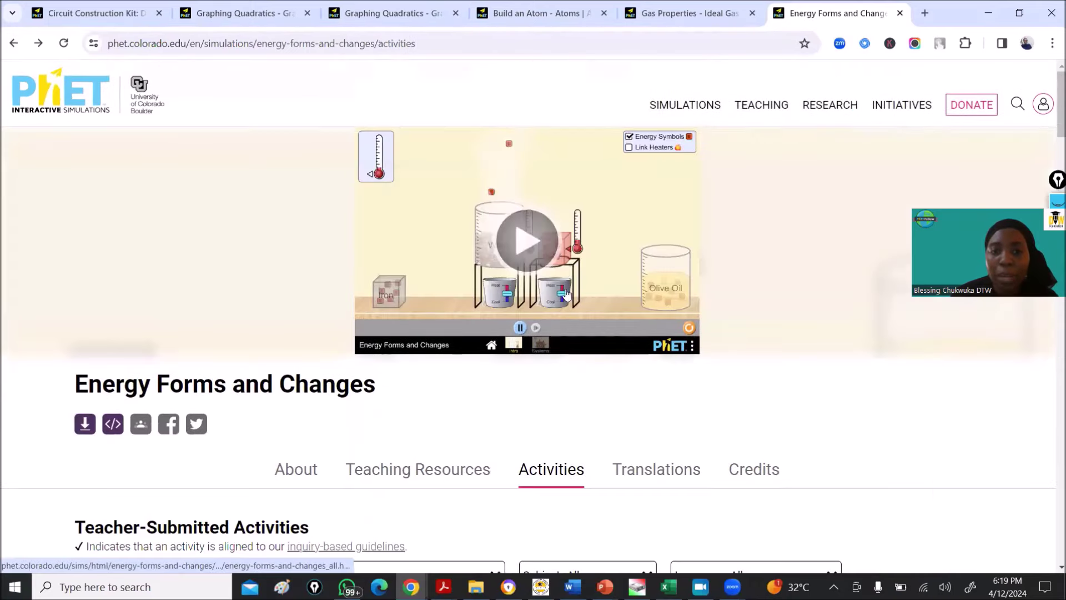
scroll(546, 436, "down", 4)
scroll(549, 432, "down", 1)
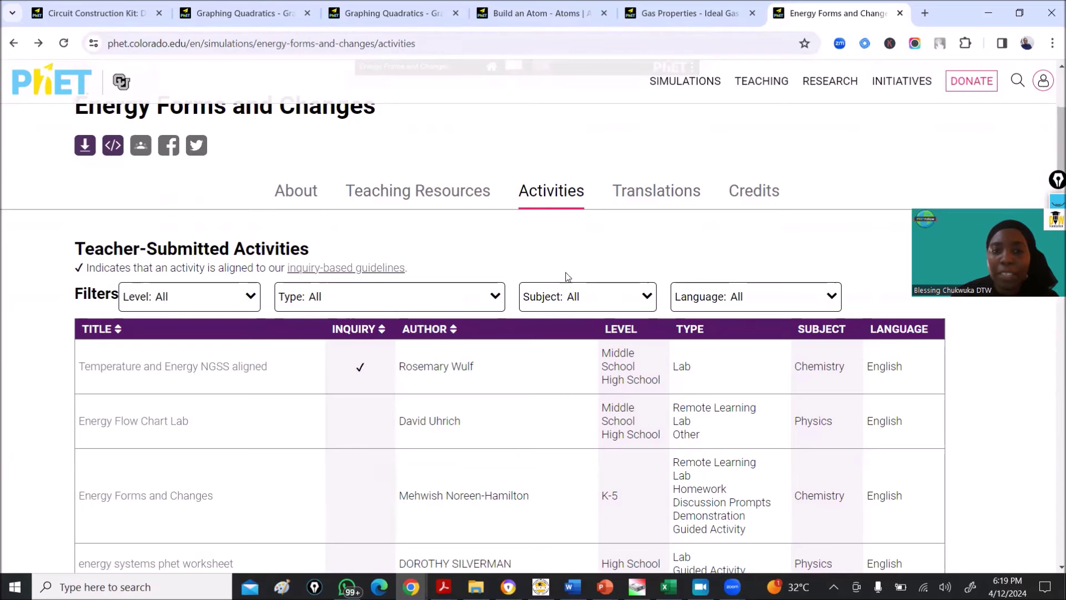
scroll(568, 279, "up", 5)
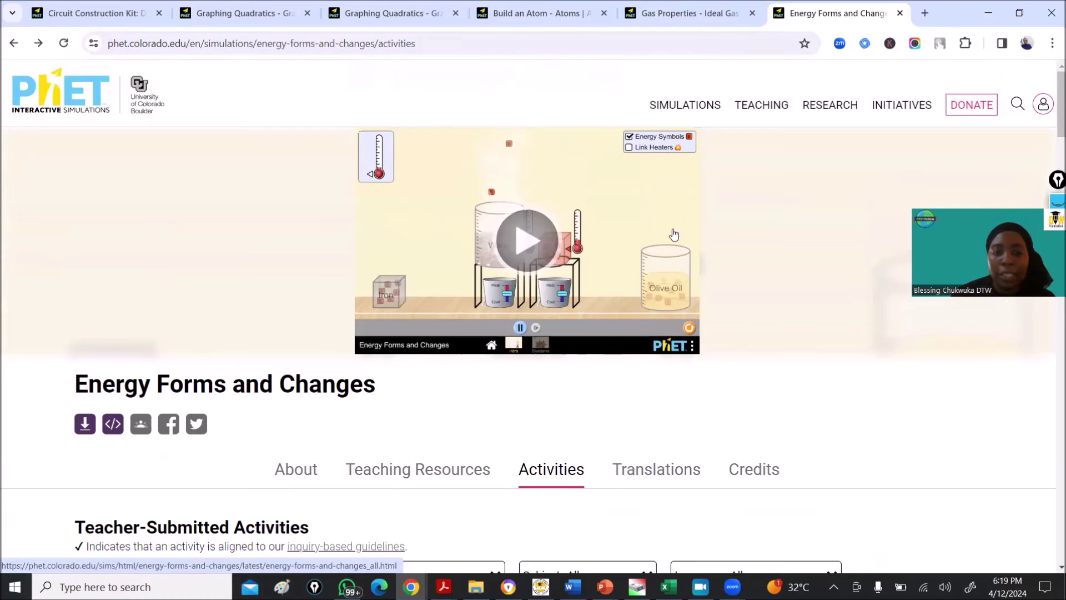
scroll(544, 207, "down", 1)
scroll(544, 207, "up", 1)
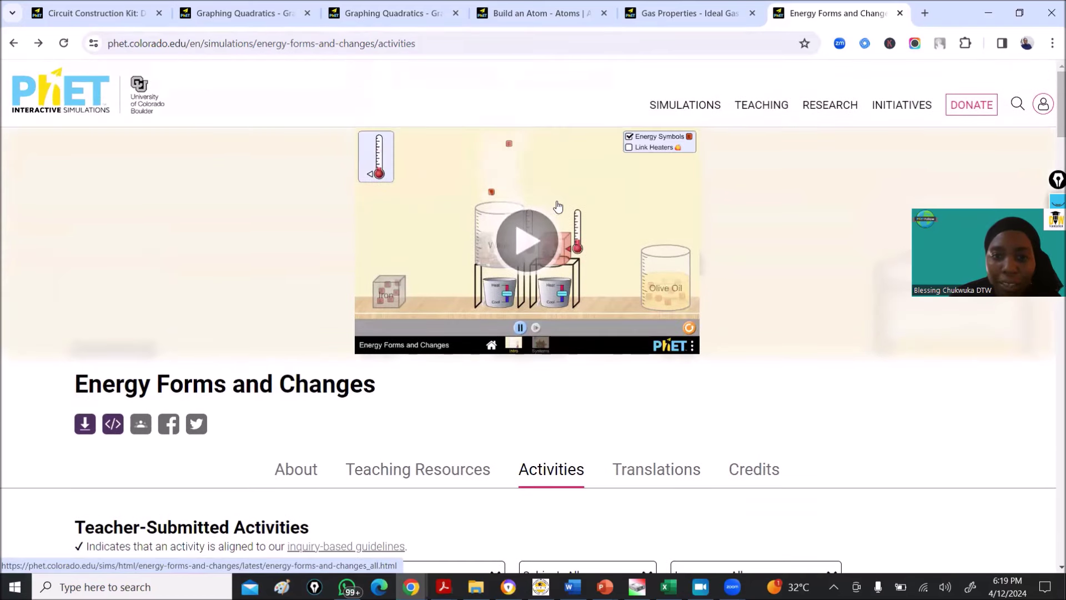
scroll(492, 269, "down", 2)
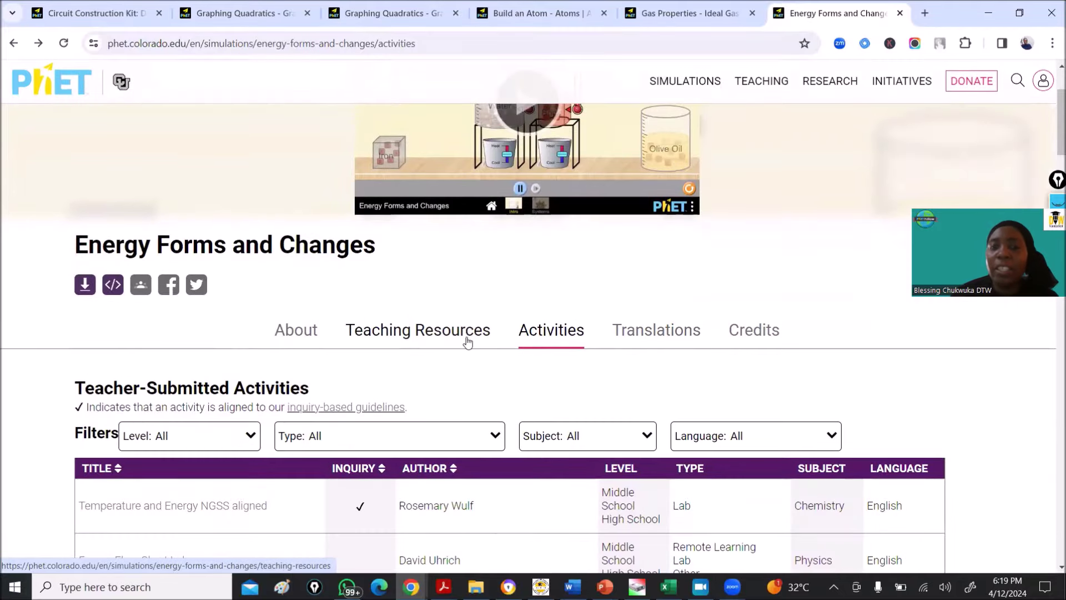
scroll(528, 349, "down", 2)
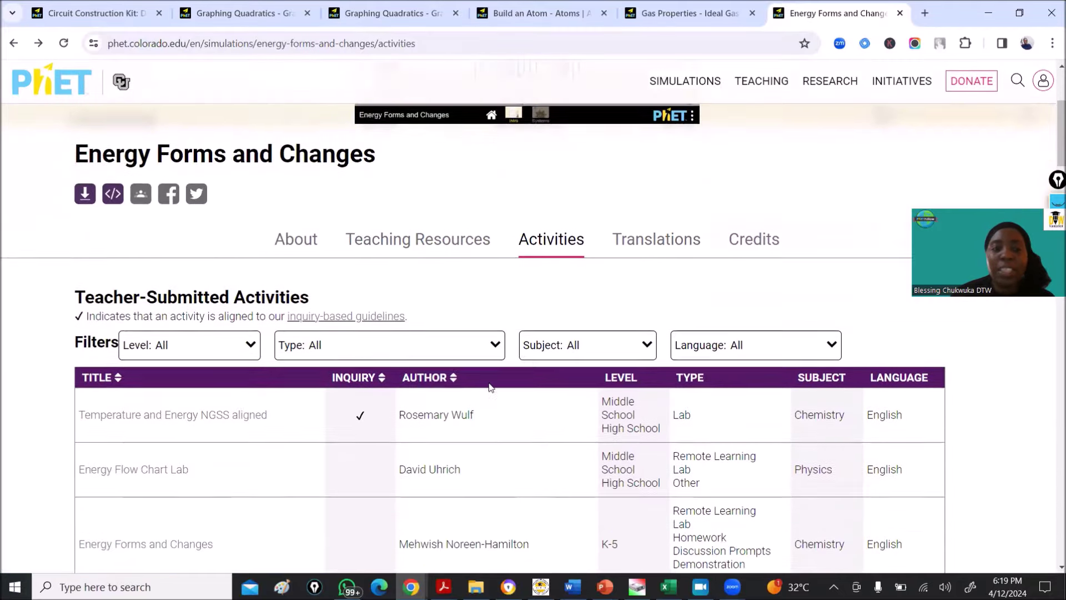
scroll(206, 383, "down", 3)
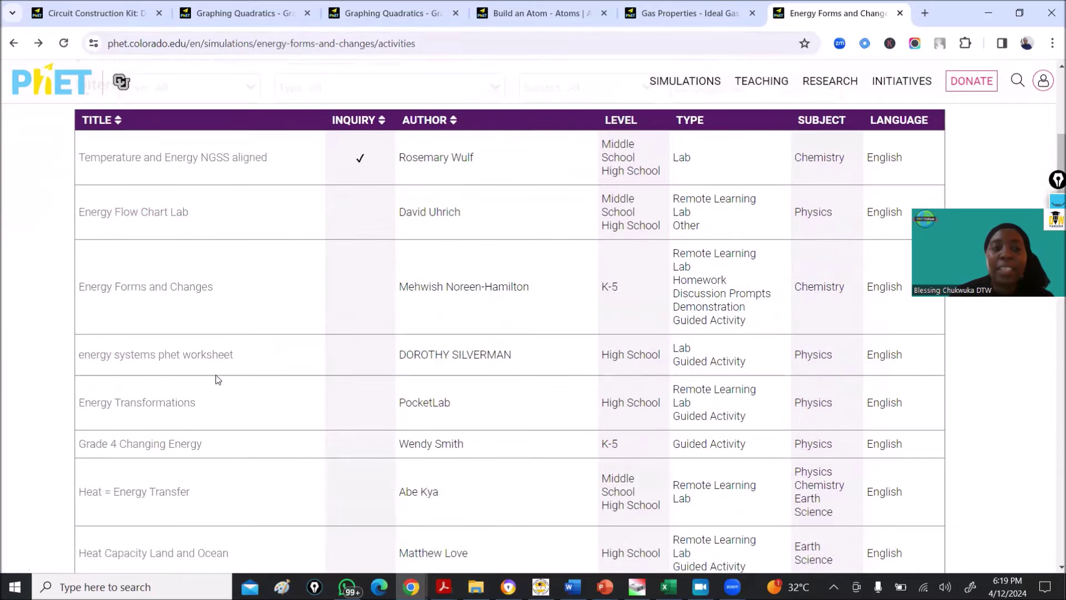
scroll(328, 377, "up", 2)
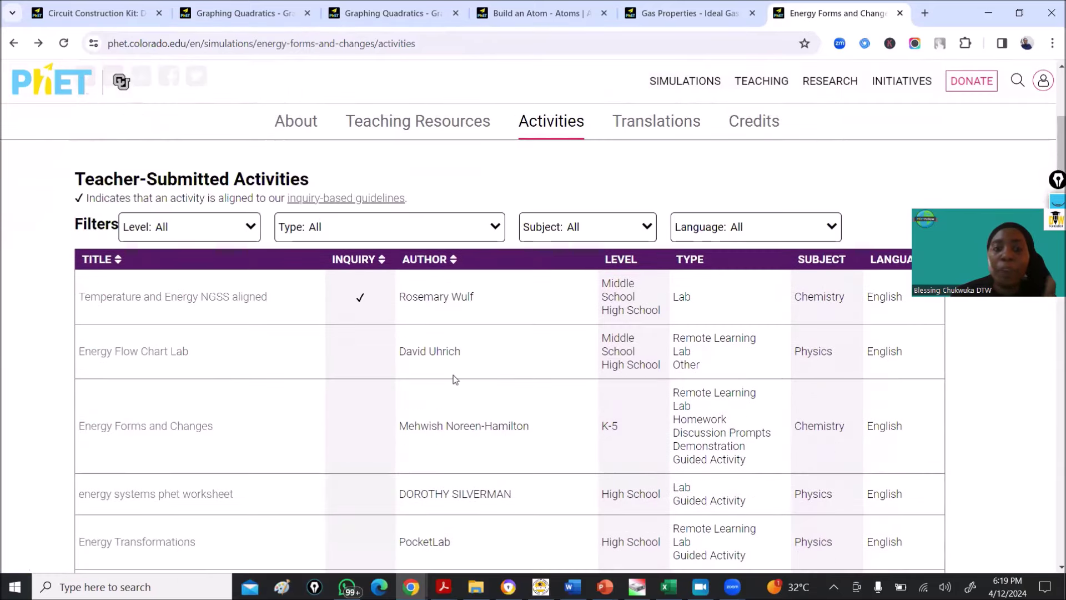
scroll(458, 383, "down", 2)
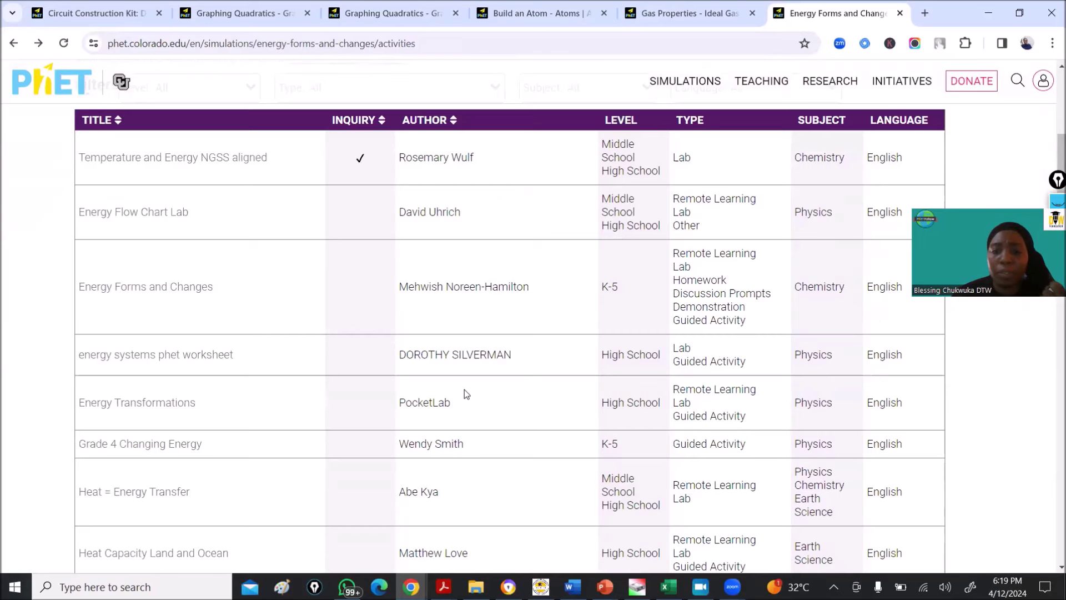
scroll(365, 425, "up", 1)
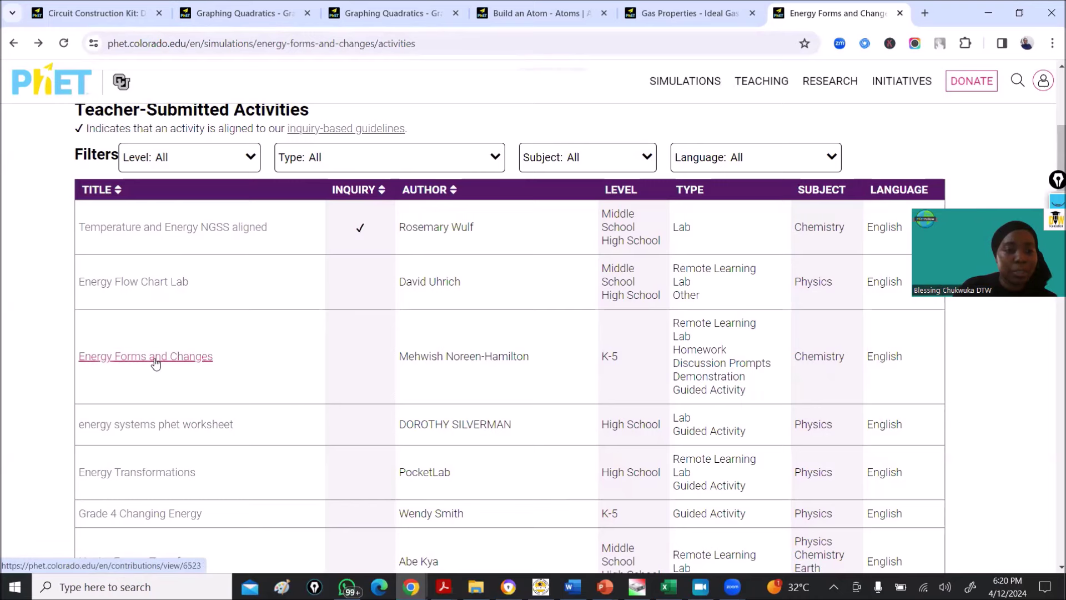
scroll(156, 362, "down", 3)
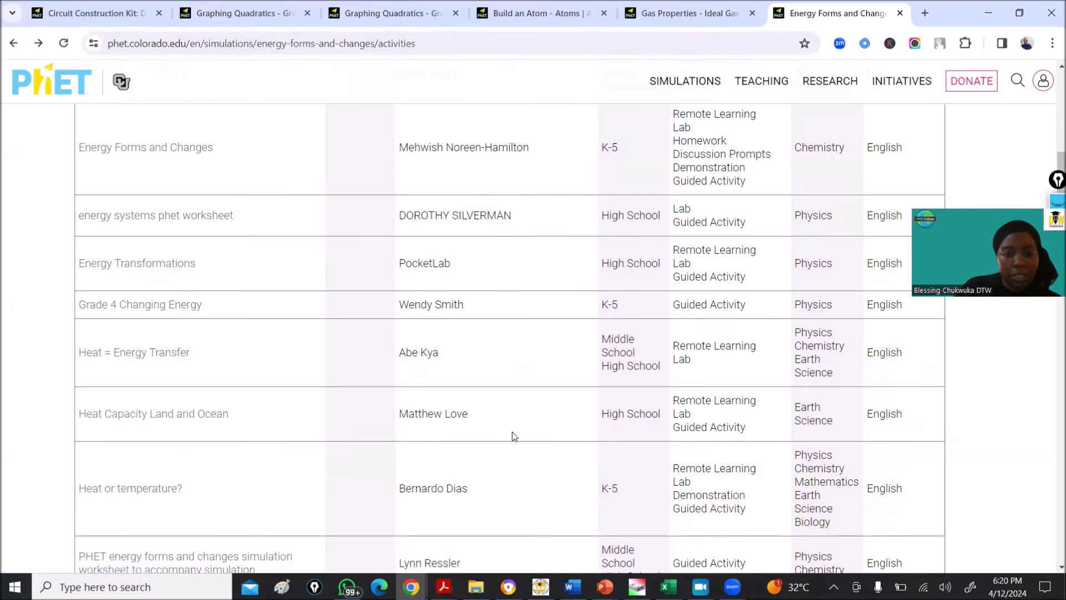
scroll(512, 433, "down", 3)
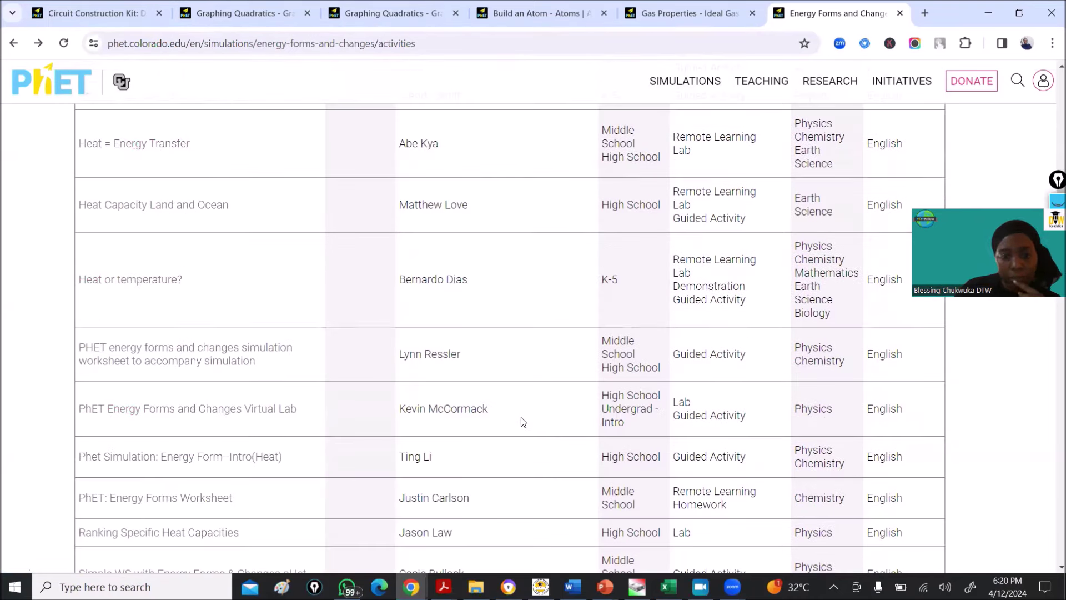
scroll(520, 422, "down", 7)
scroll(521, 418, "down", 7)
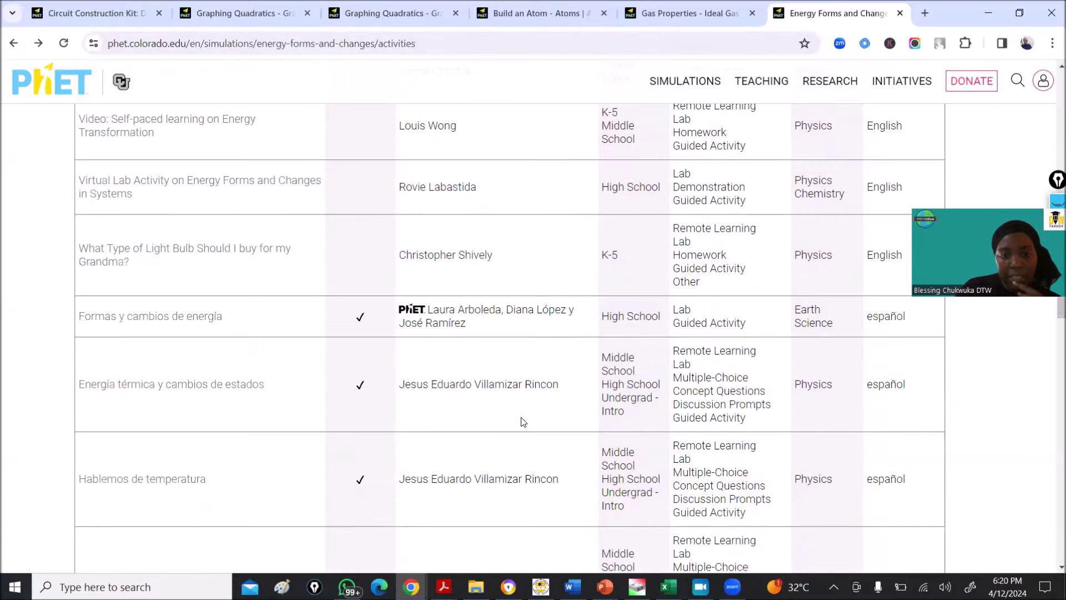
scroll(521, 421, "down", 10)
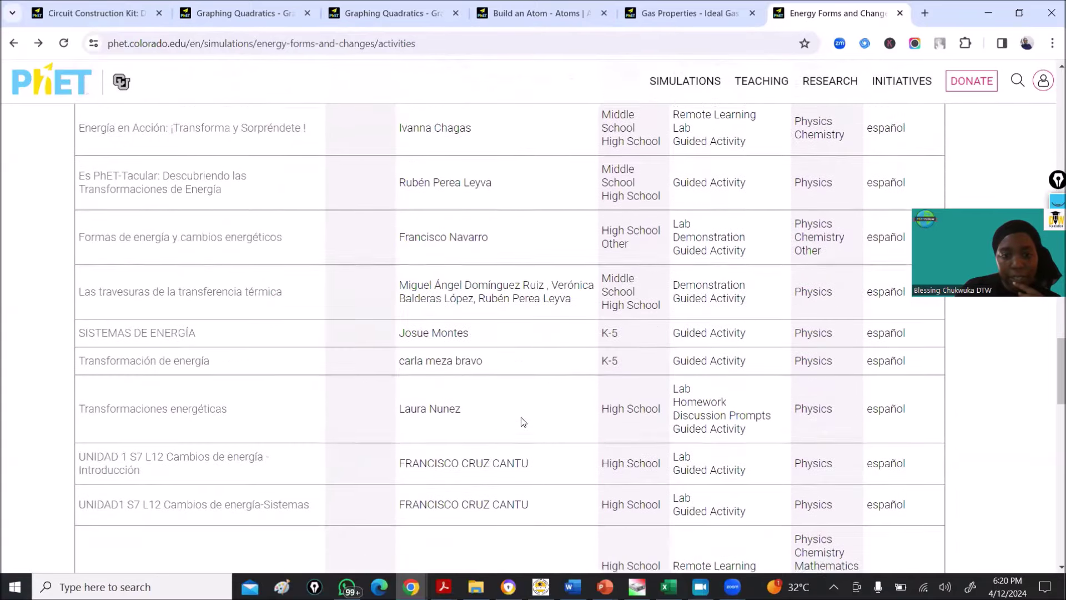
scroll(520, 418, "down", 3)
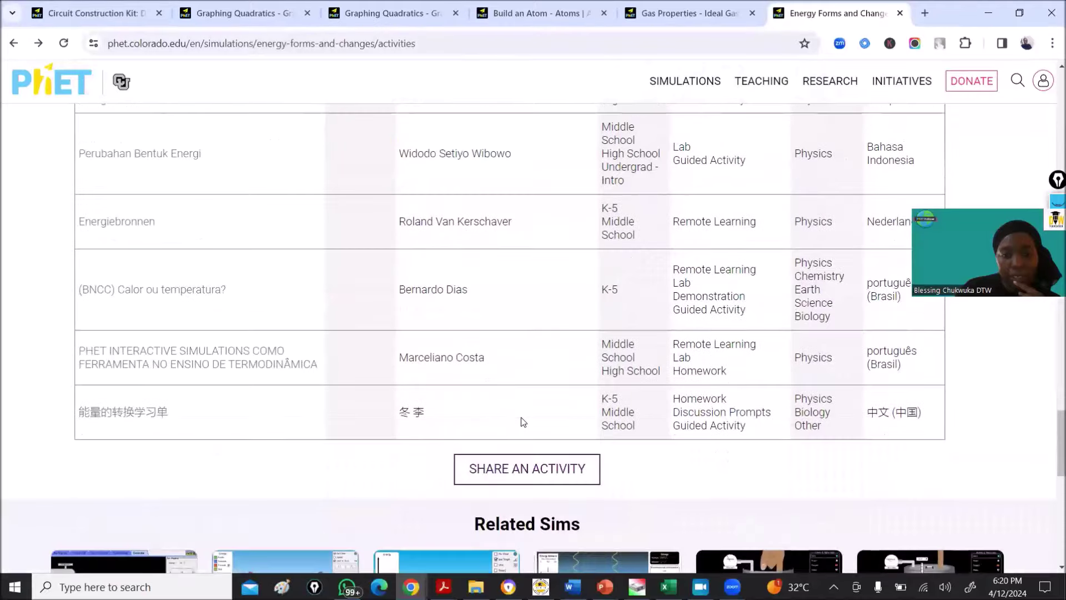
scroll(520, 414, "up", 18)
scroll(520, 417, "up", 9)
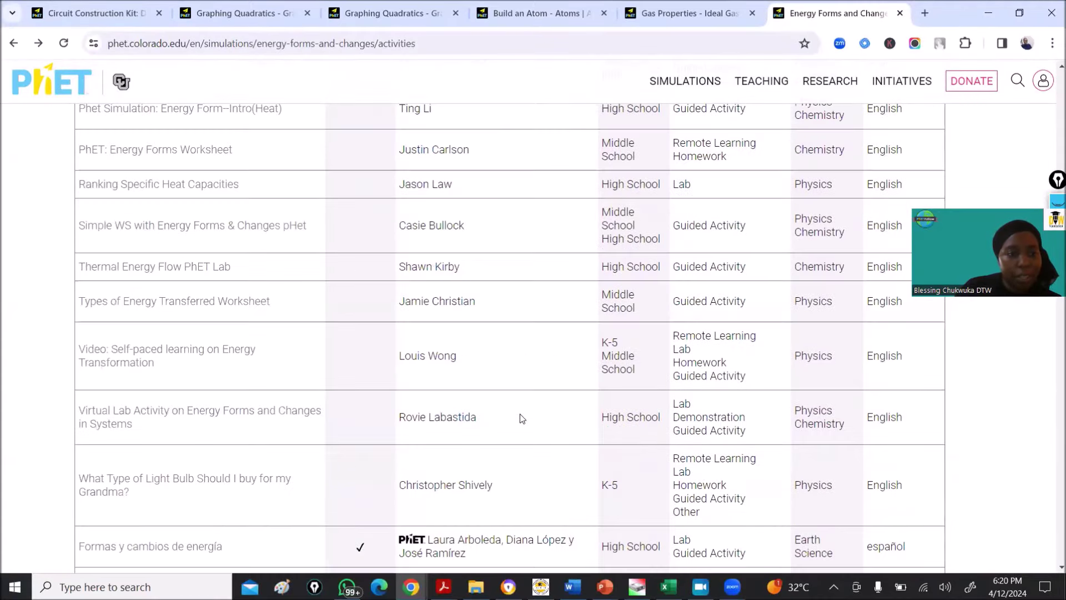
scroll(521, 418, "up", 8)
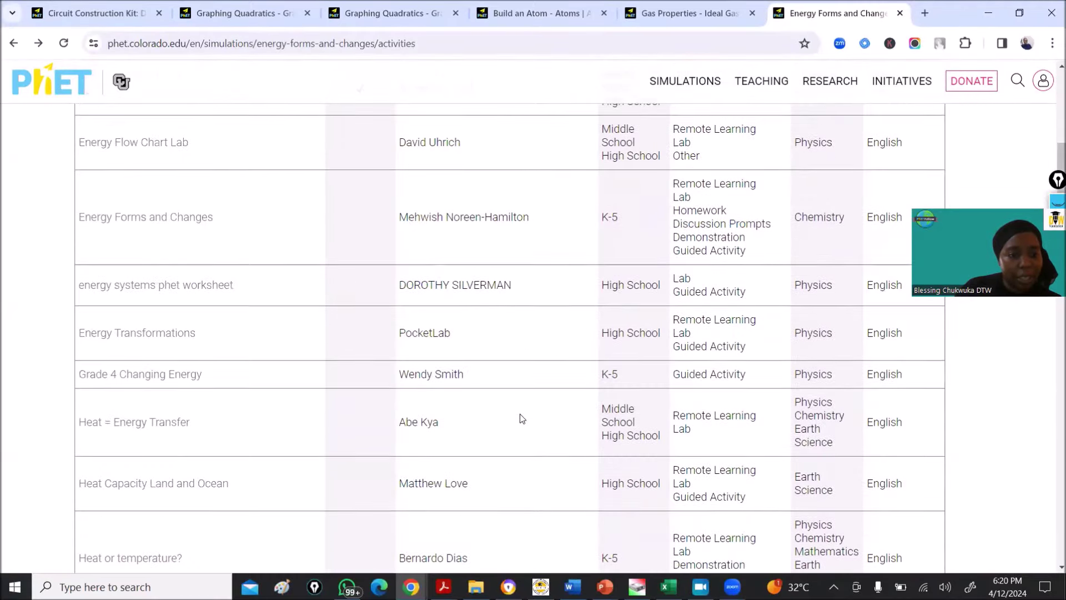
scroll(520, 415, "down", 2)
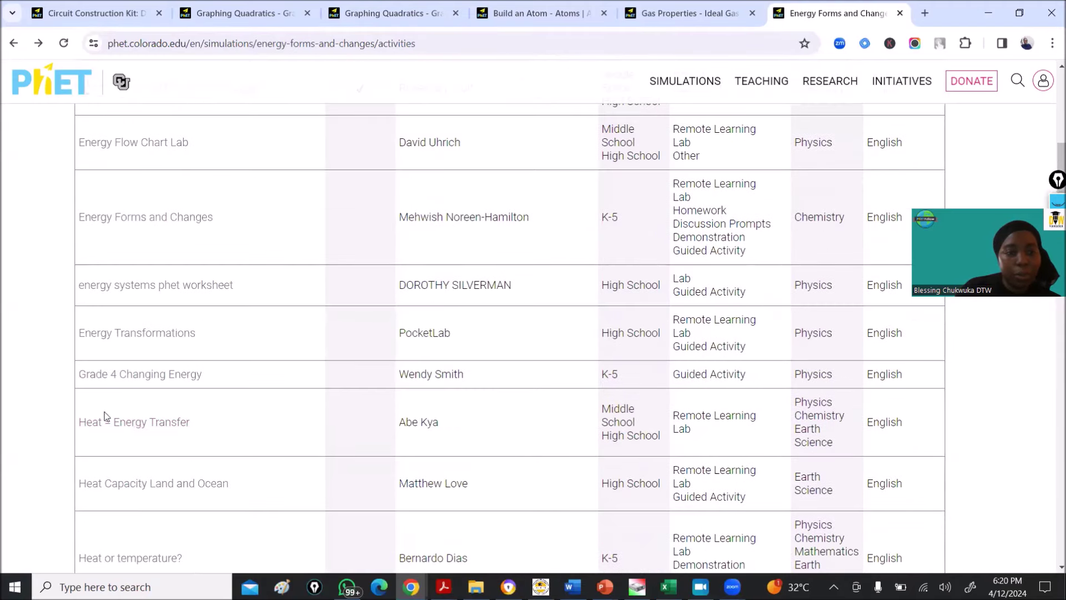
- Open the Heat = Energy Transfer activity and its linked Google Slides deck in a new tab
left_click(154, 427)
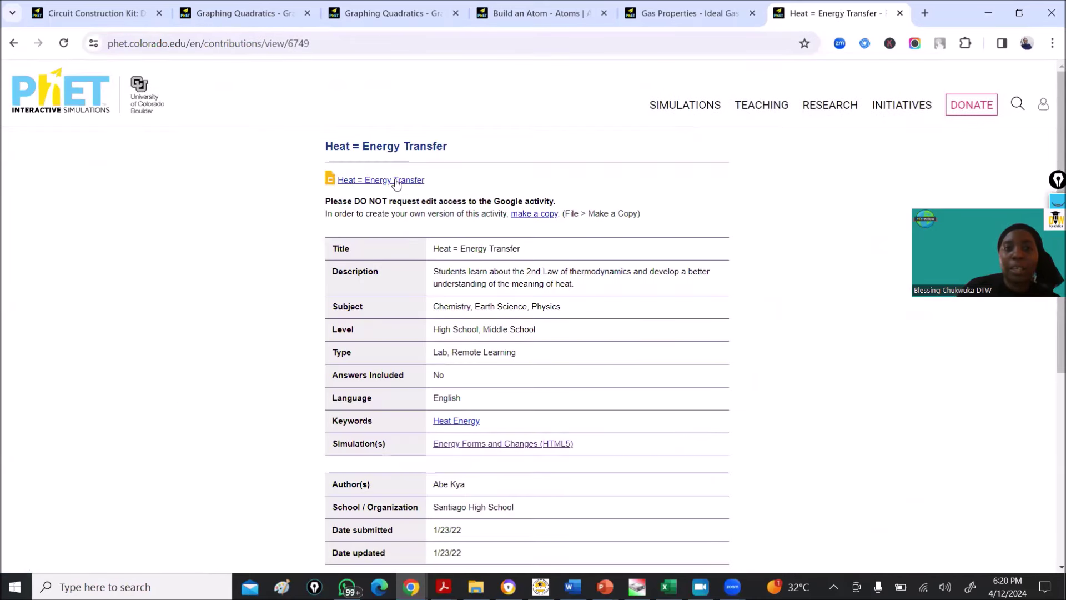
left_click(396, 181)
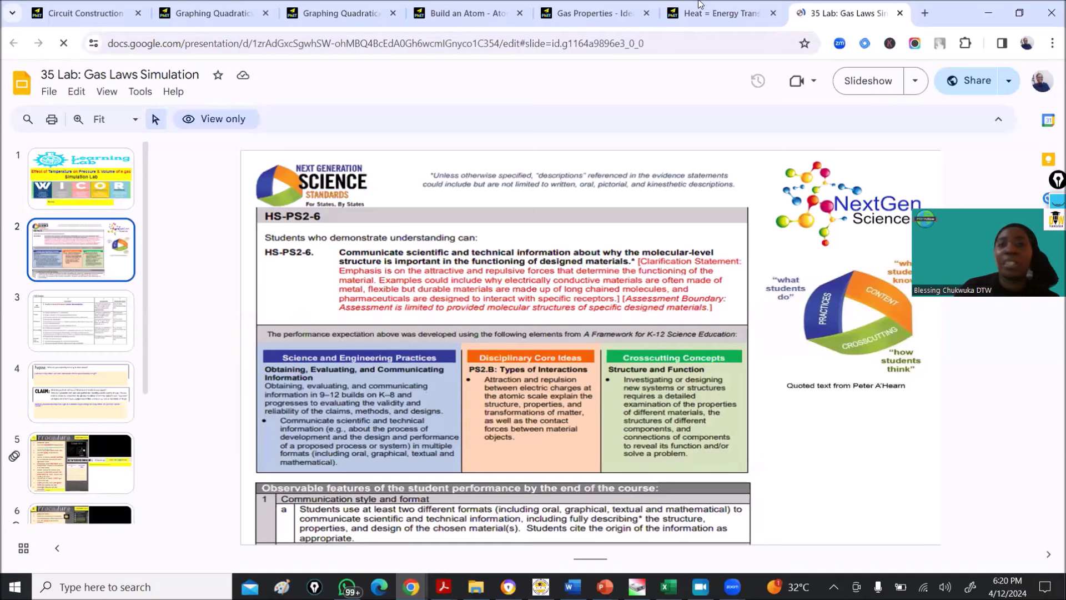
- Go back from the Heat = Energy Transfer activity to the Energy Forms and Changes activities table and scan it
key("ctrl+shift+Tab")
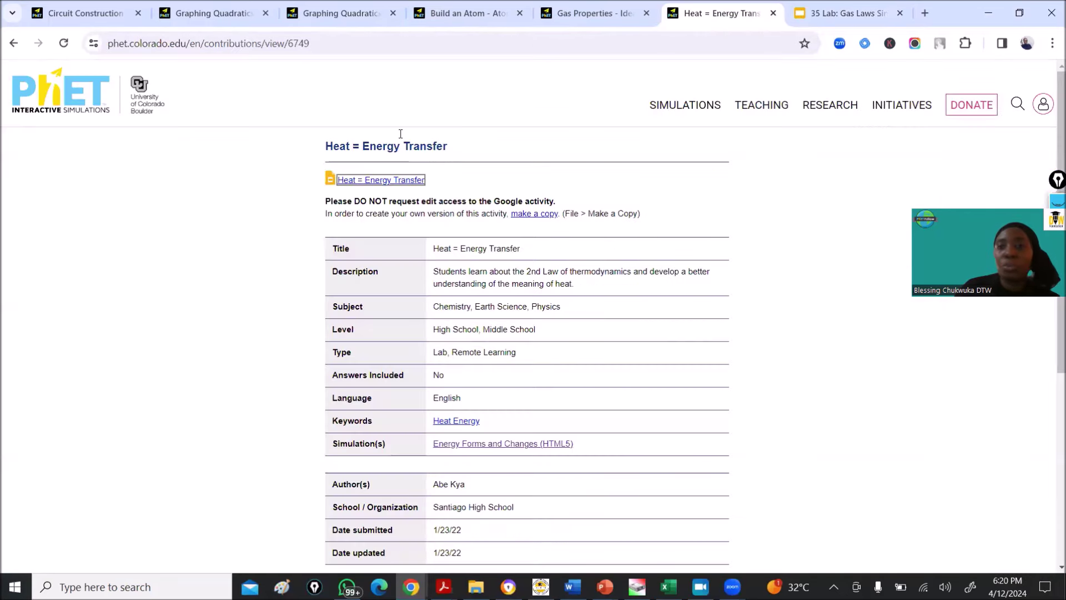
left_click(13, 43)
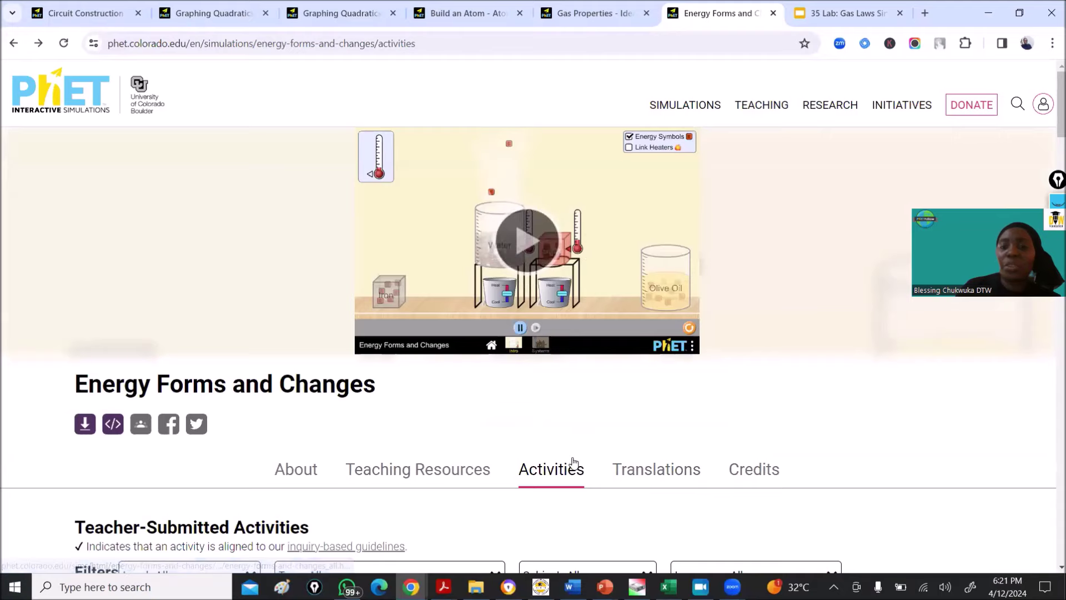
scroll(439, 324, "down", 2)
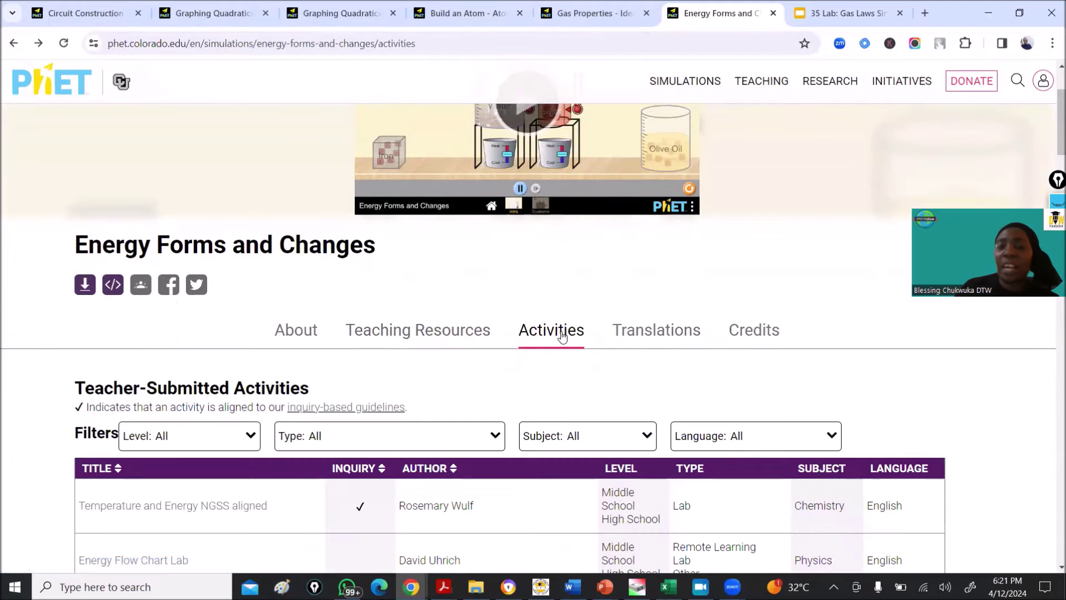
scroll(284, 375, "down", 3)
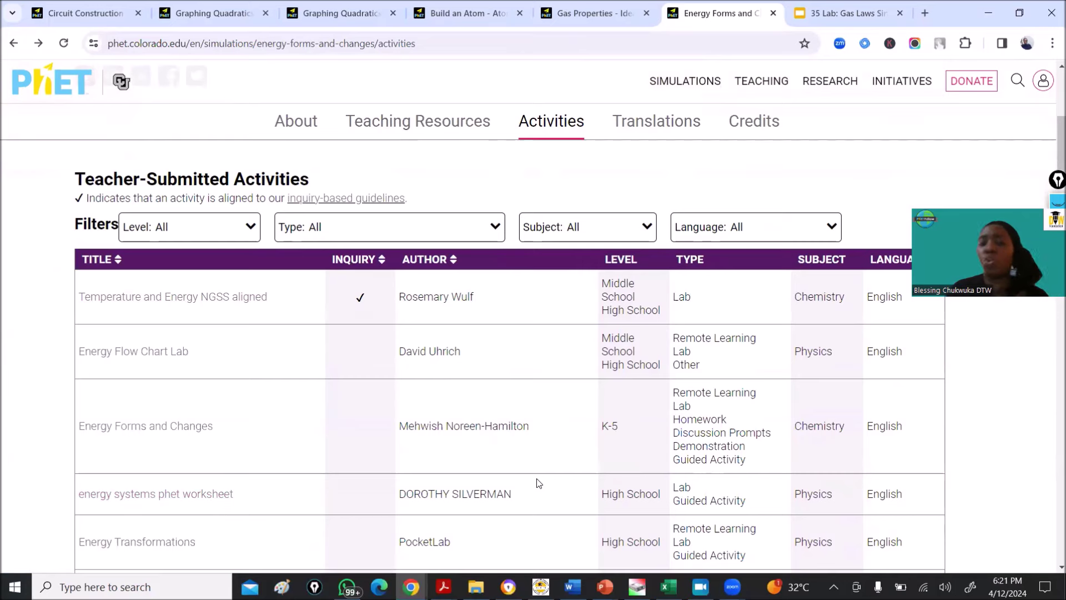
scroll(538, 473, "down", 4)
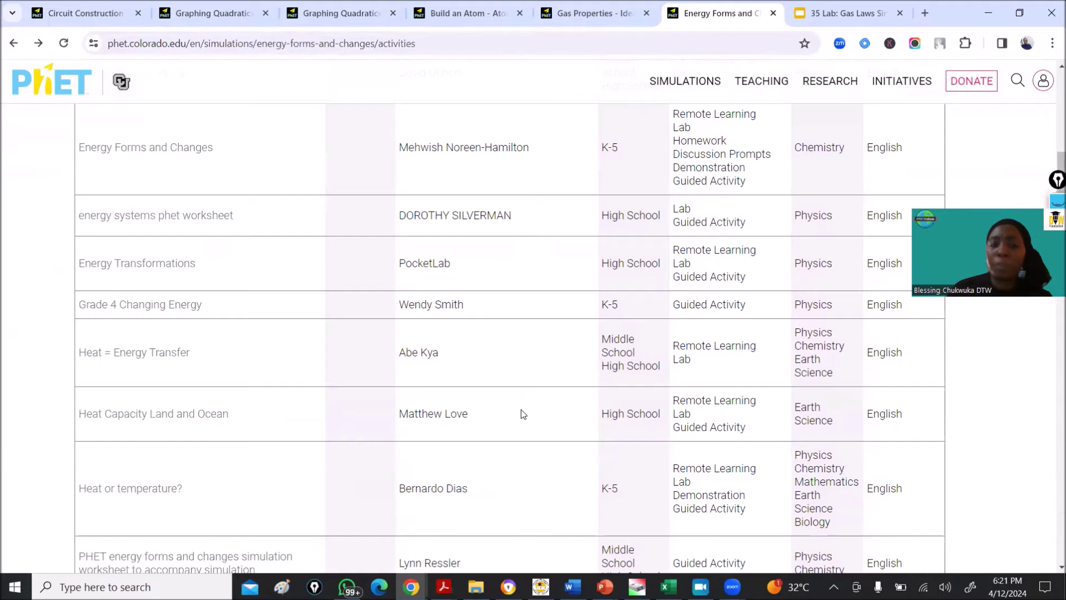
scroll(521, 414, "down", 2)
scroll(521, 413, "up", 15)
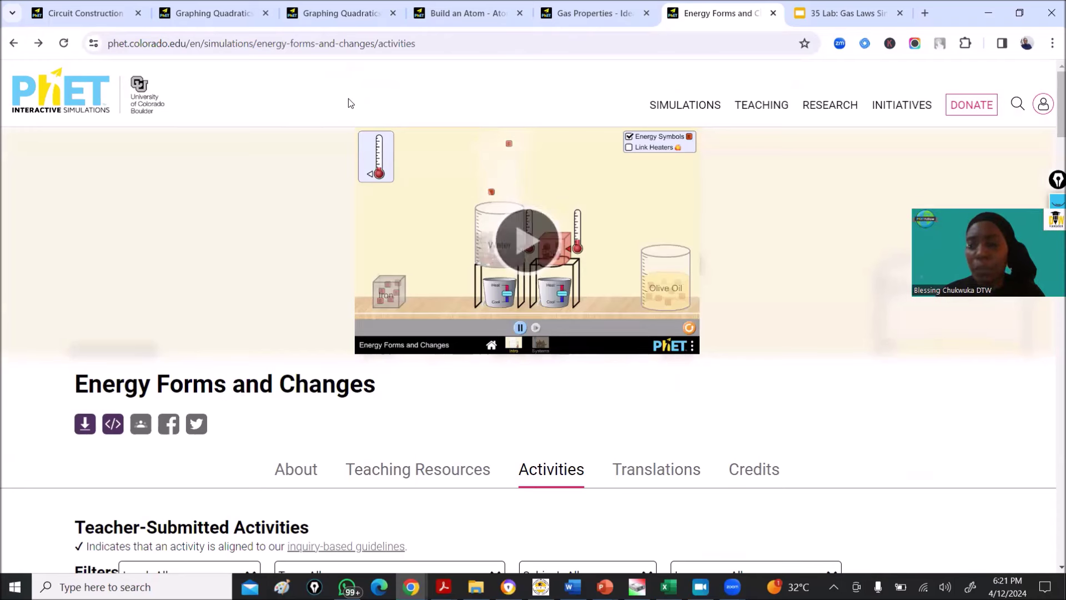
- Launch the Build an Atom simulation from its page's preview
left_click(461, 10)
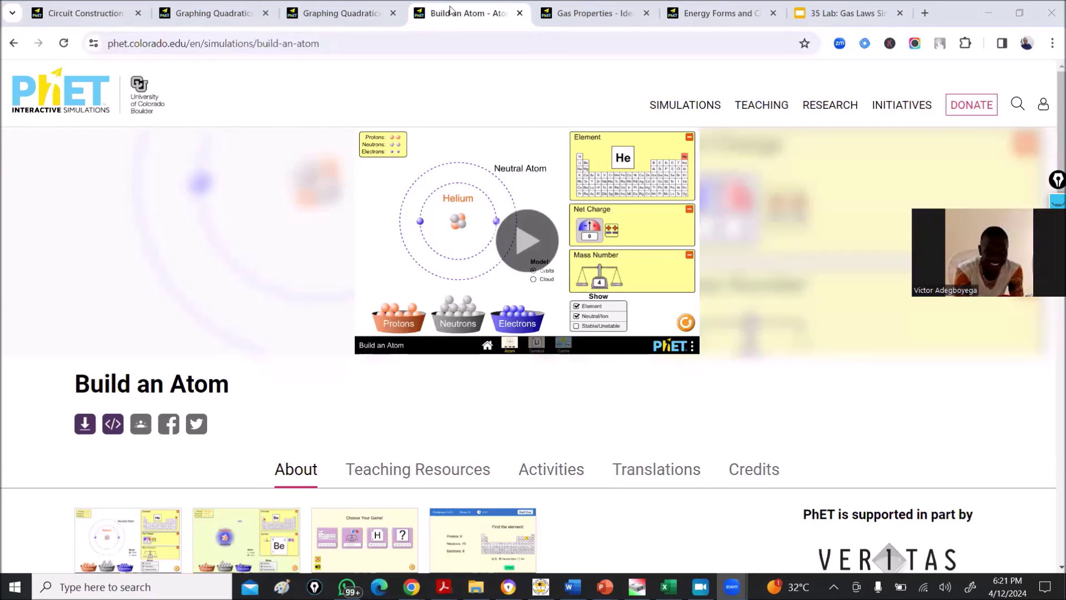
left_click(531, 240)
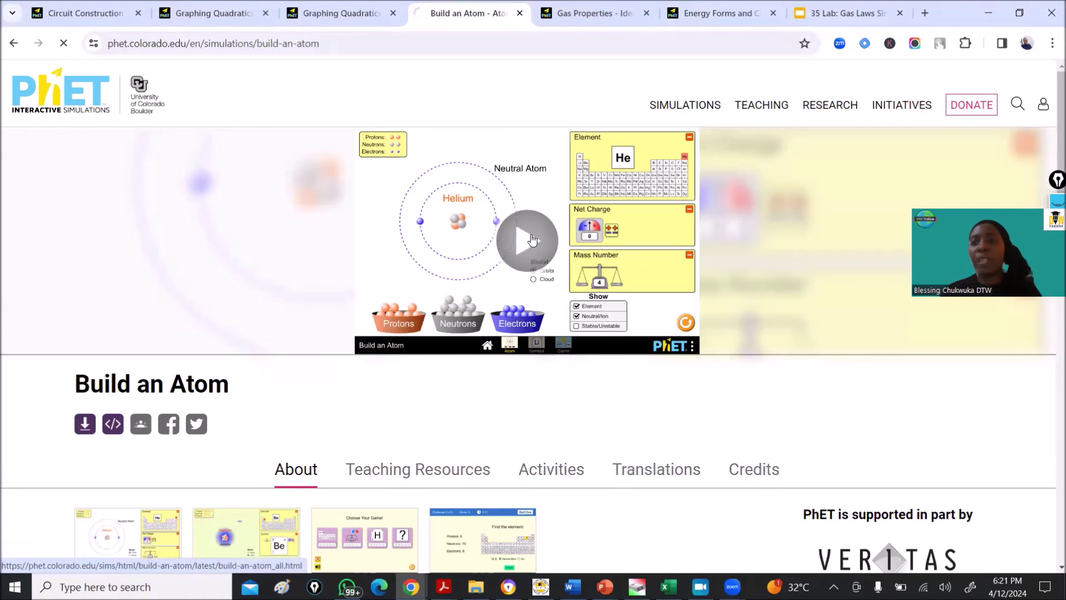
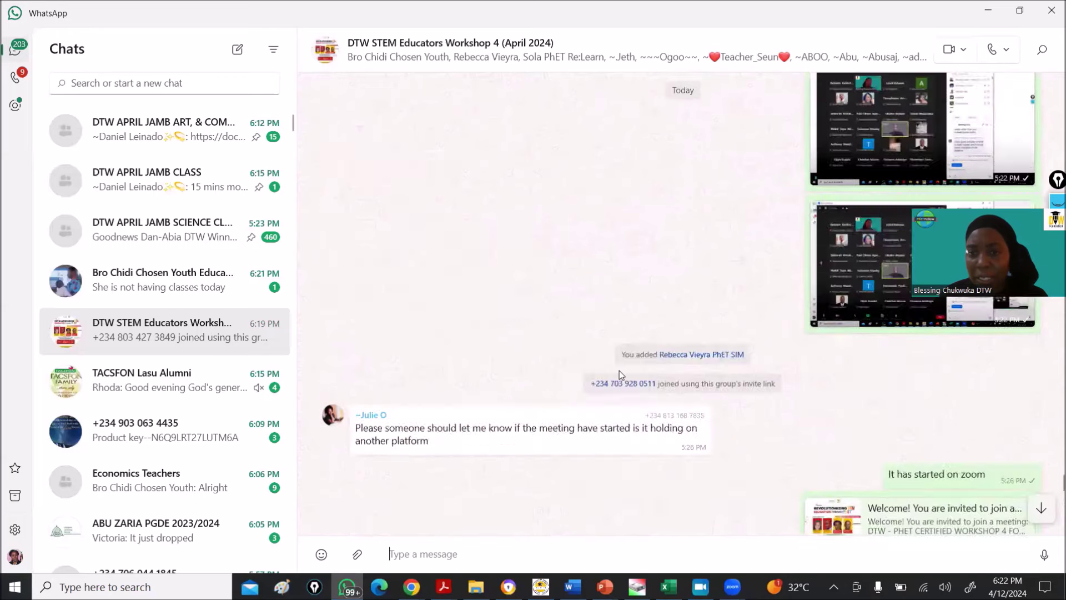
- Scroll up to the 12:17 PM workshop invitation and select its chat.whatsapp.com group invite link
scroll(618, 371, "up", 15)
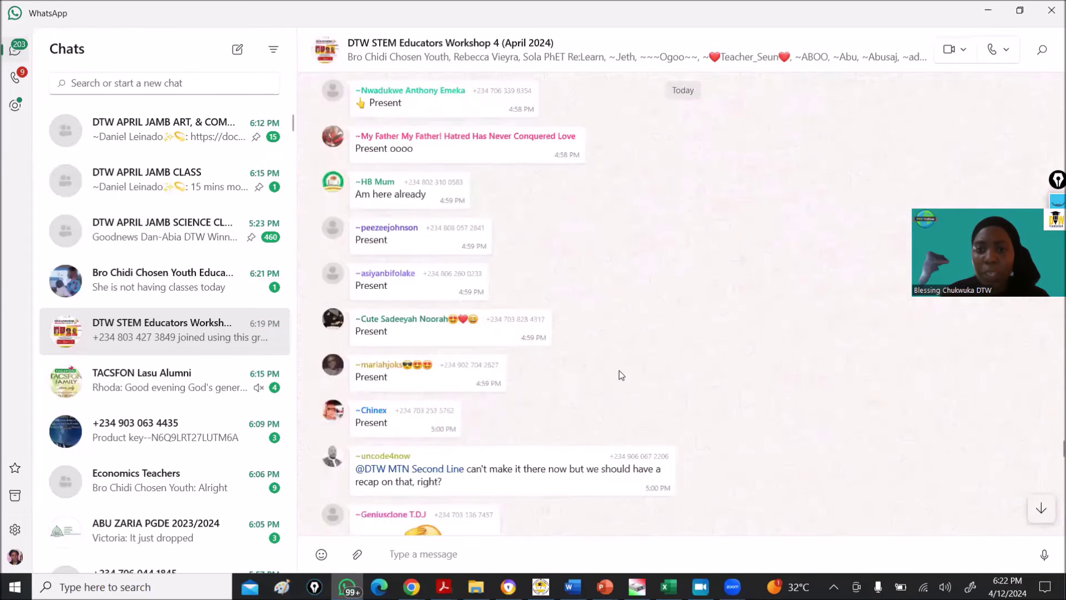
scroll(620, 373, "up", 20)
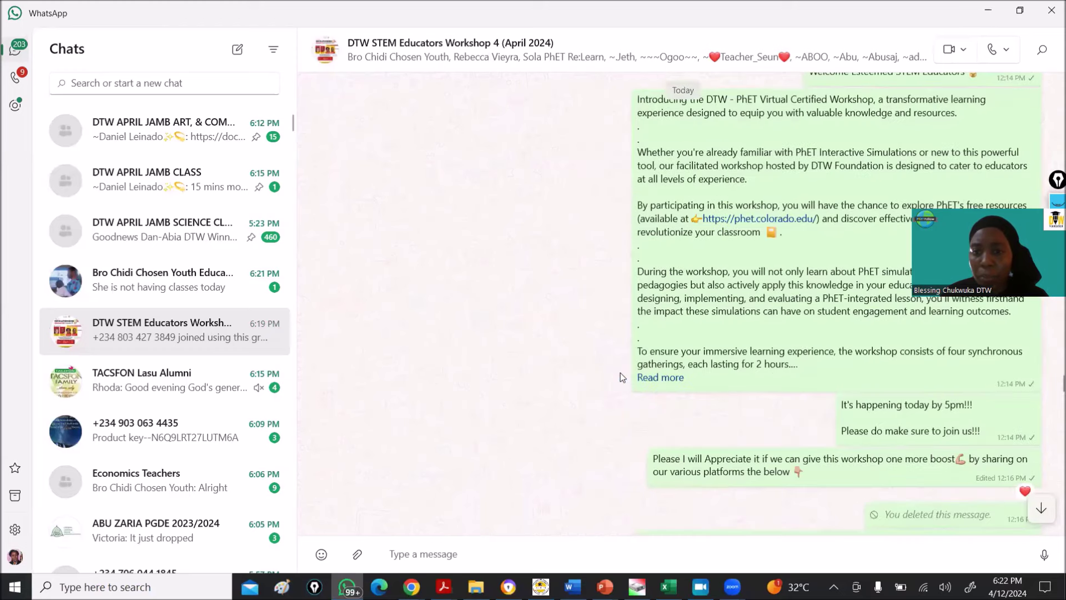
scroll(620, 373, "down", 10)
scroll(780, 321, "up", 3)
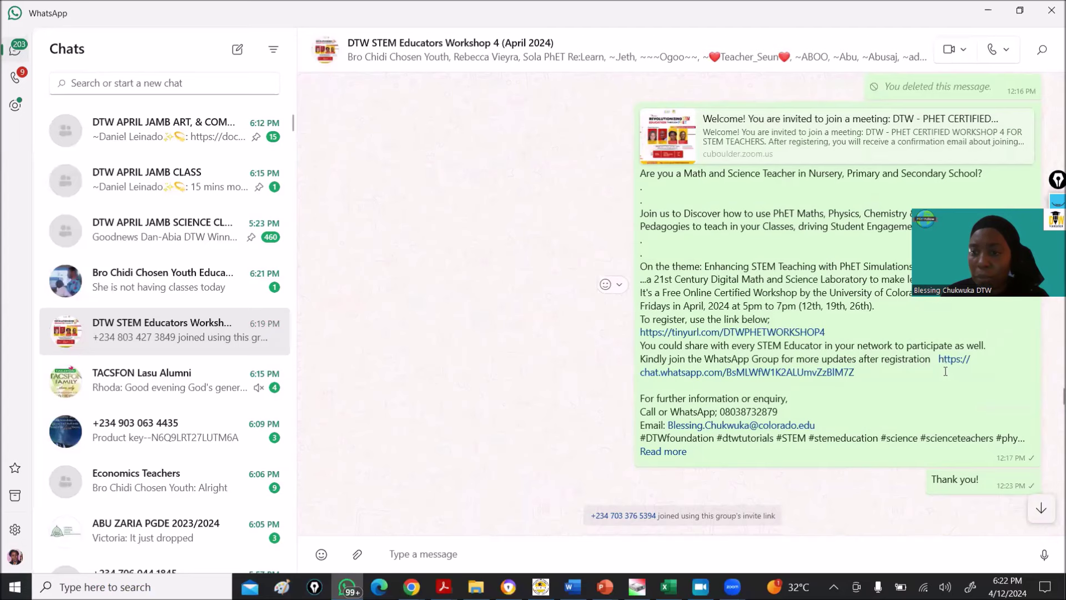
left_click_drag(874, 373, 938, 359)
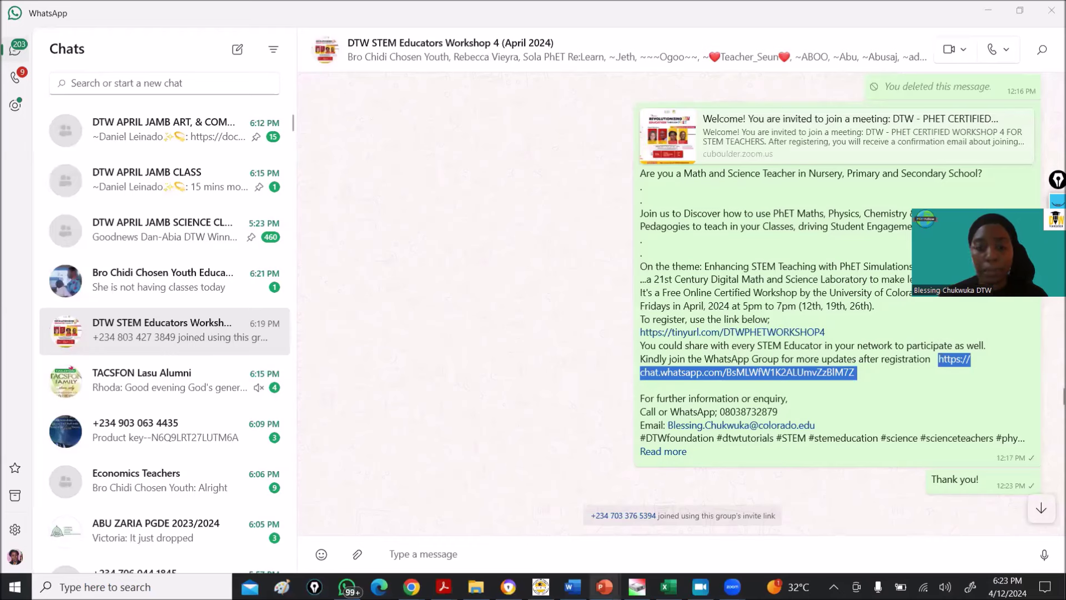
- Paste the copied chat.whatsapp.com invite link into the workshop group chat and send it
left_click(601, 554)
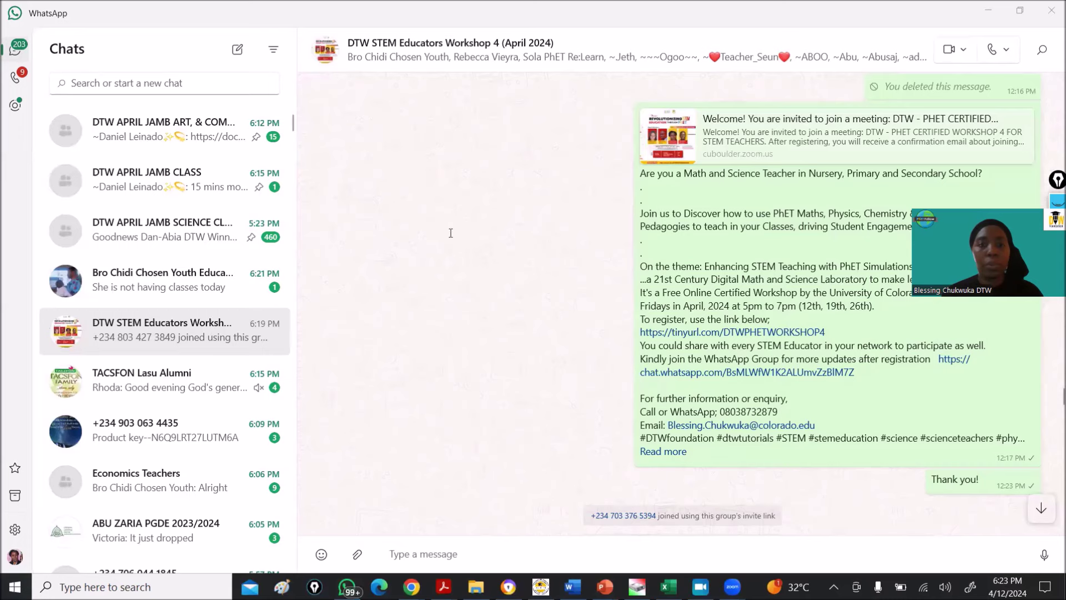
scroll(451, 233, "down", 15)
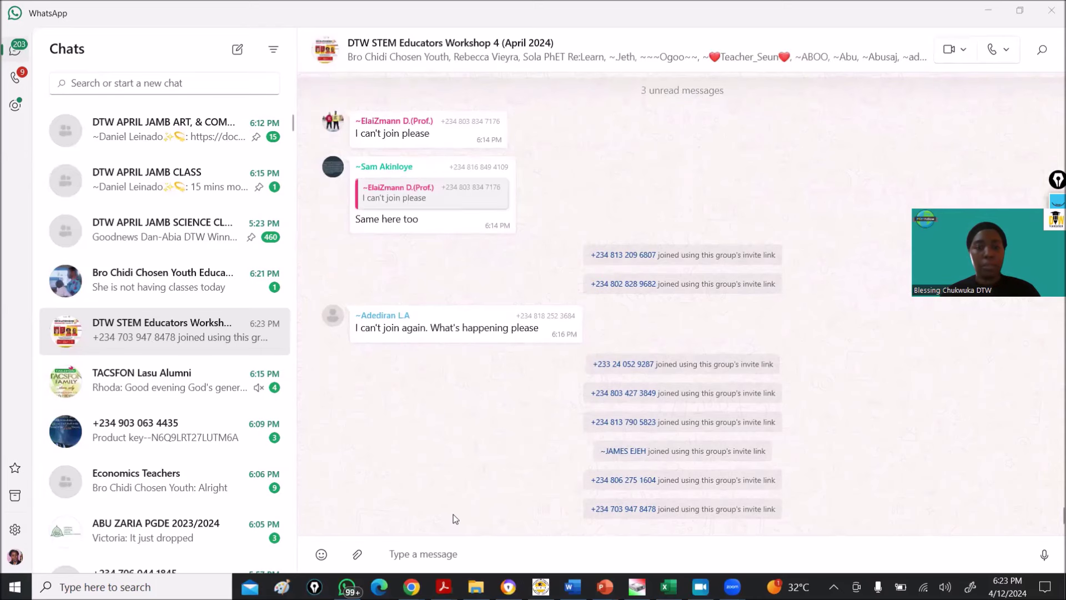
left_click(447, 549)
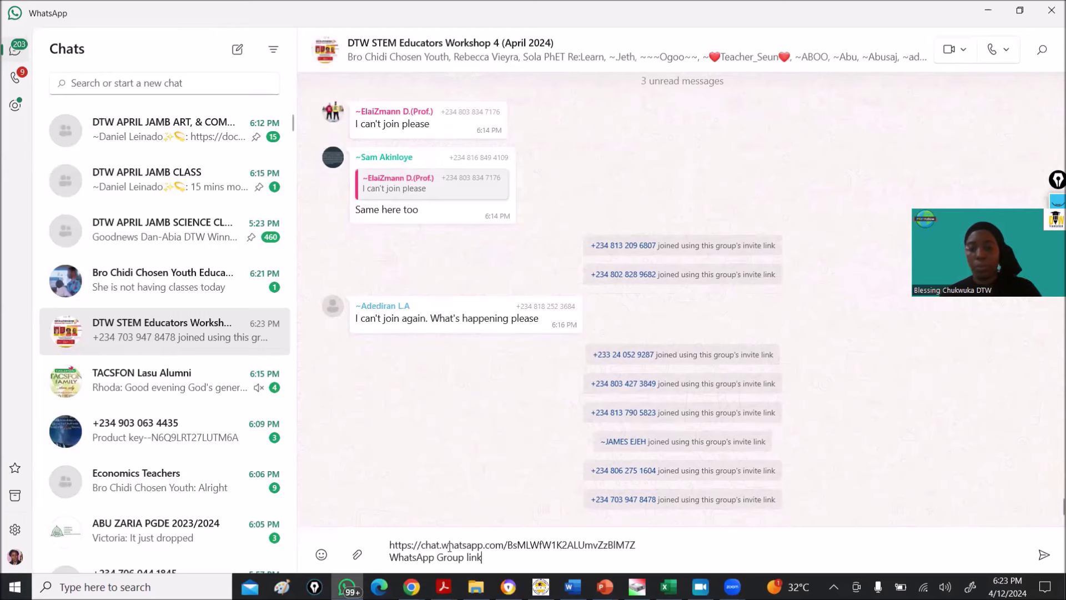
key("Return")
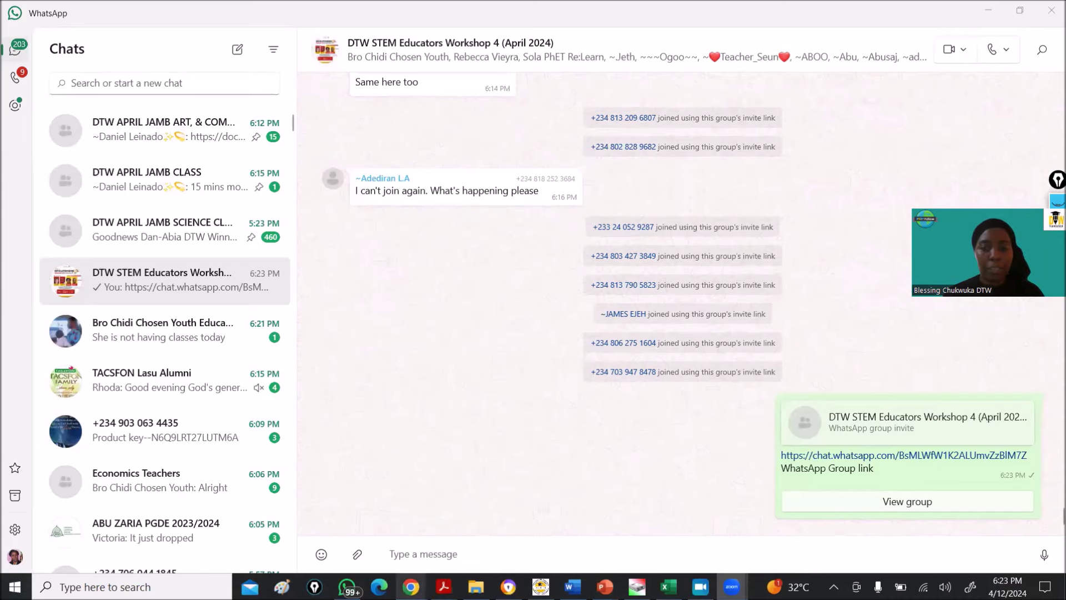
- Bring the Build an Atom simulation window back to the front from the Chrome taskbar preview
mouse_move(410, 587)
left_click(493, 529)
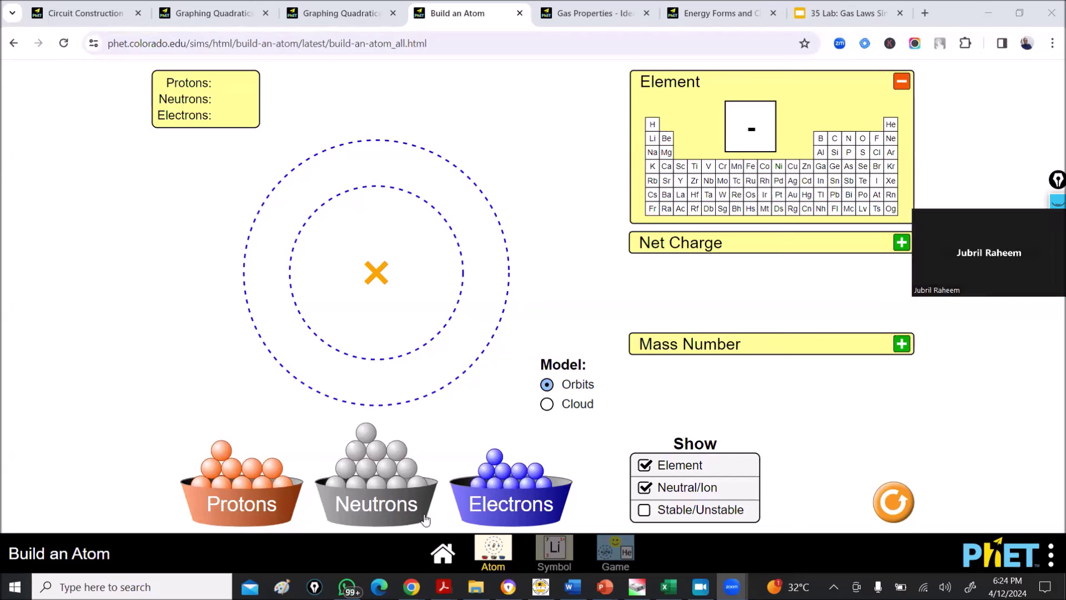
- Place an electron on the inner orbit, then try a proton on the outer orbit and return it
left_click_drag(494, 458, 506, 299)
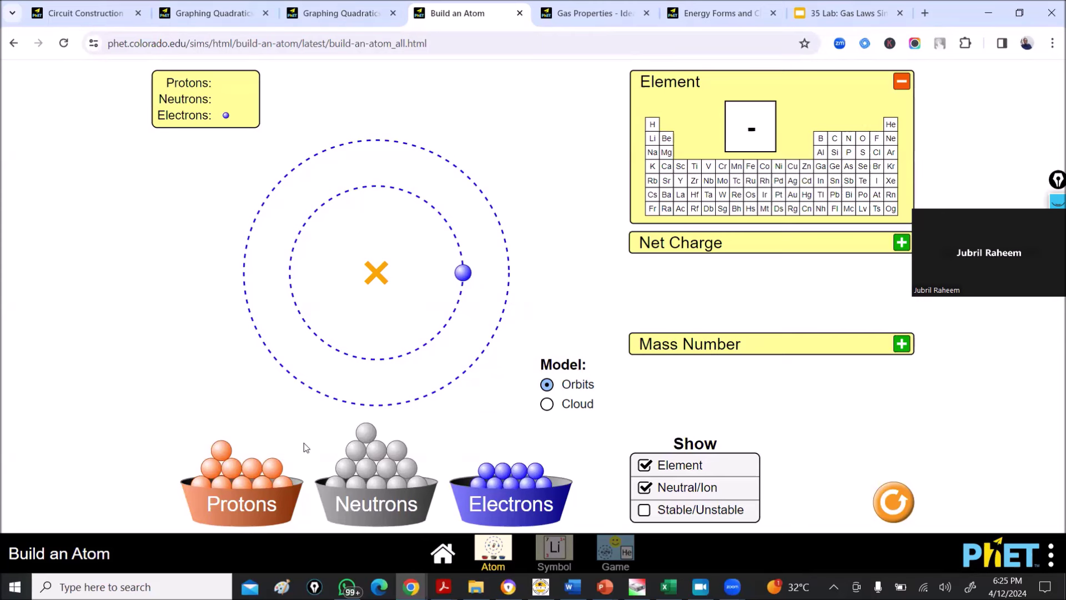
left_click_drag(221, 449, 248, 310)
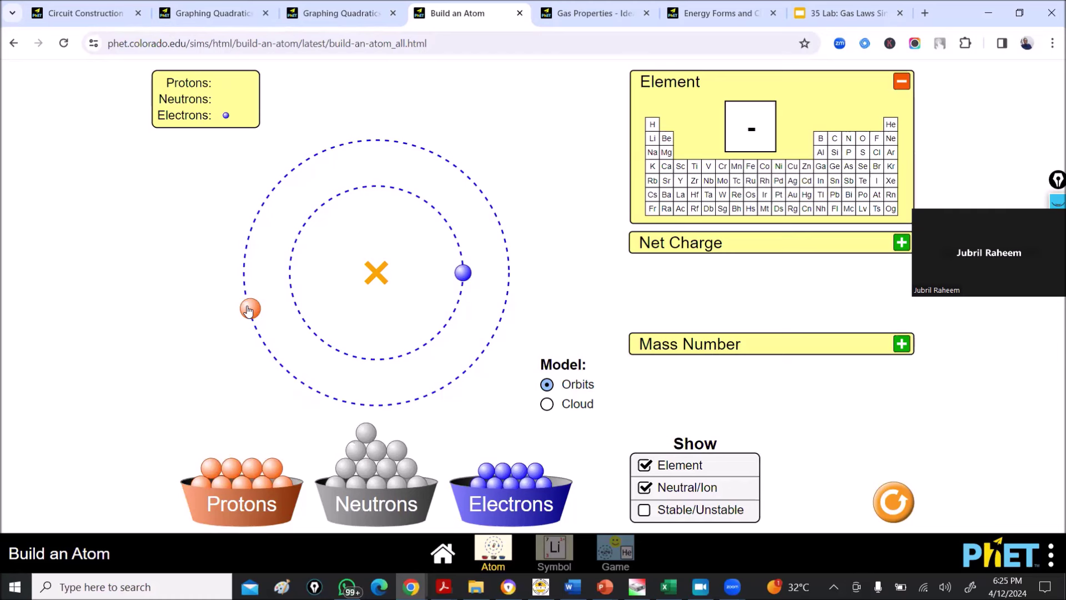
left_click_drag(249, 310, 264, 347)
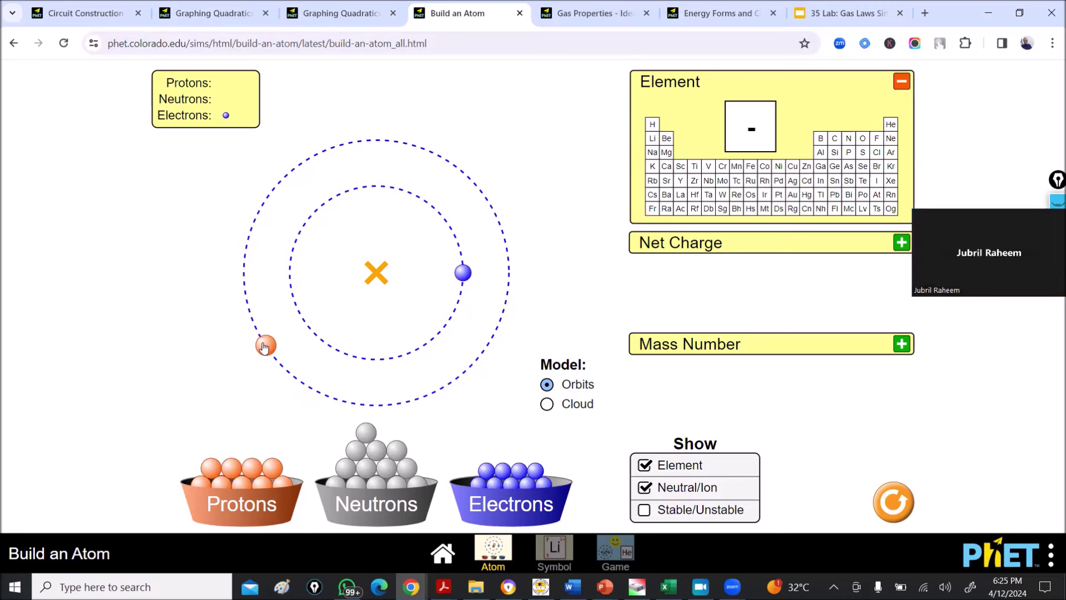
left_click_drag(264, 347, 264, 348)
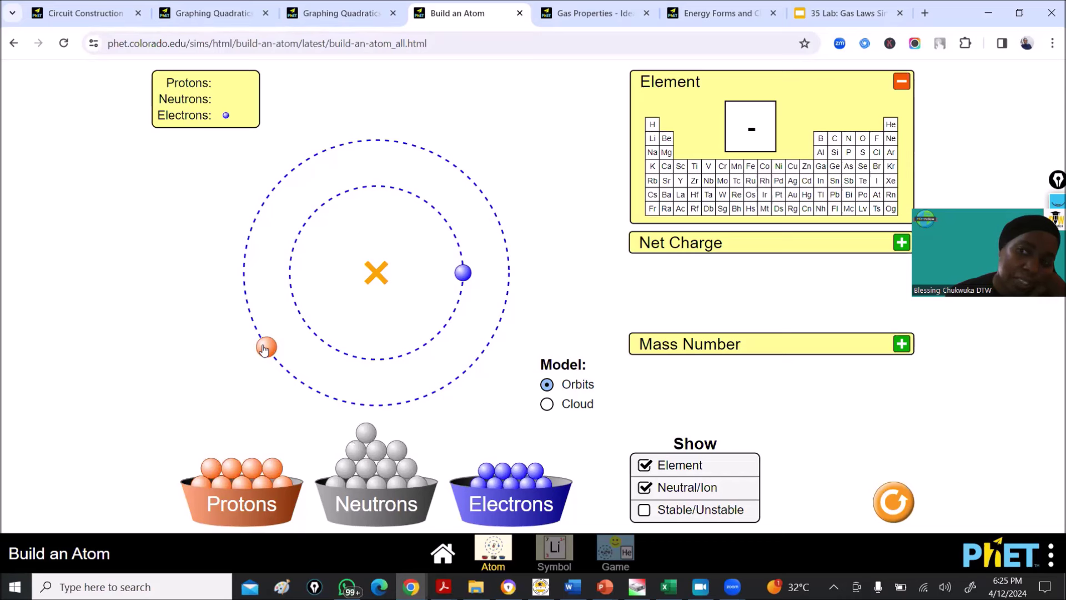
left_click_drag(263, 349, 268, 352)
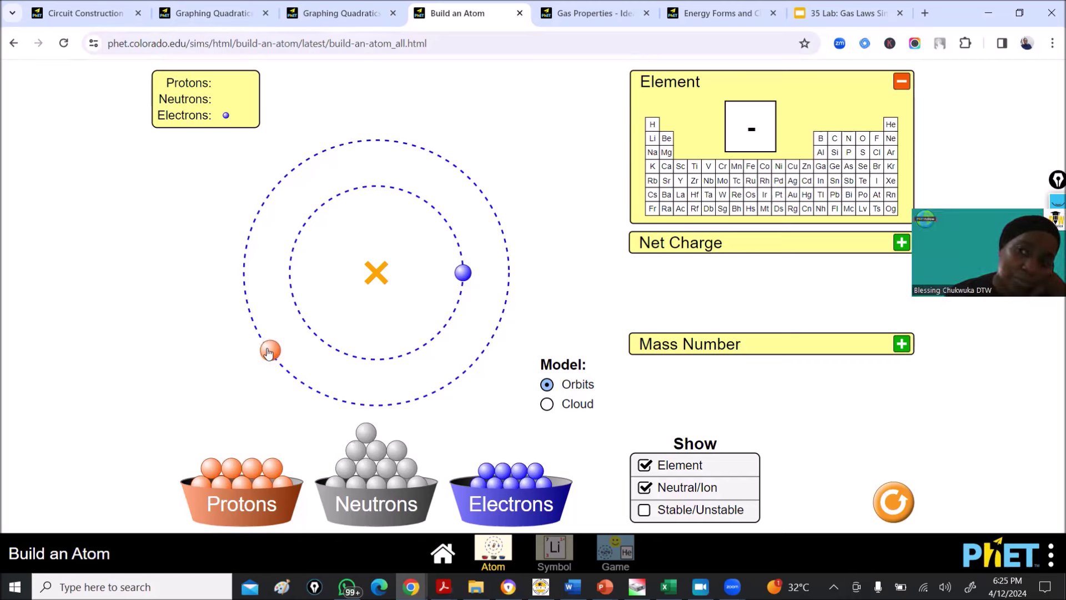
left_click_drag(269, 352, 256, 458)
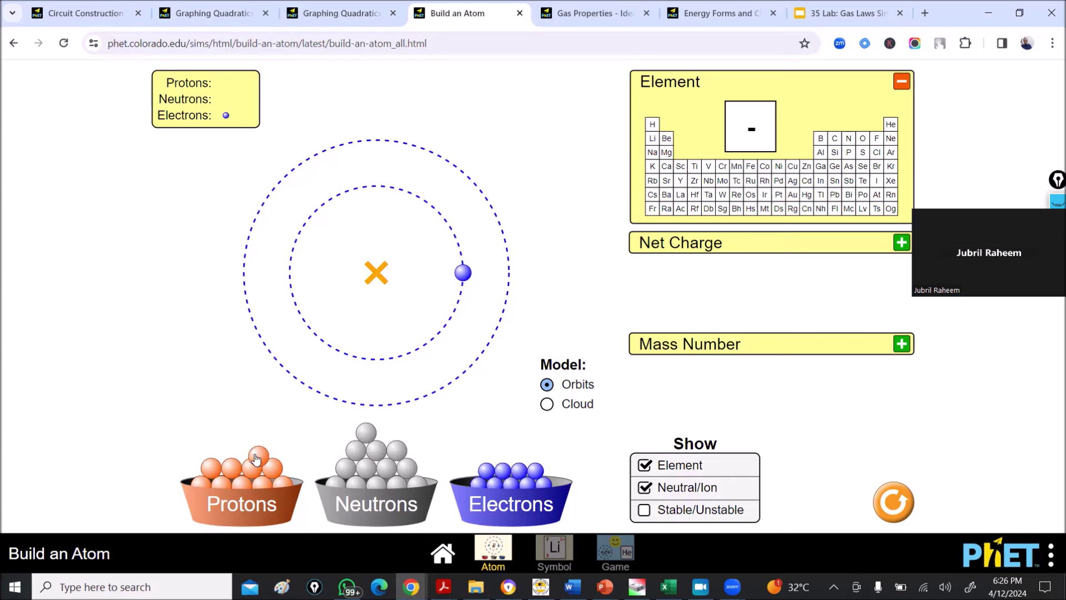
- Pull a proton from the Protons bucket and leave it just outside the outer orbit
left_click_drag(256, 458, 258, 456)
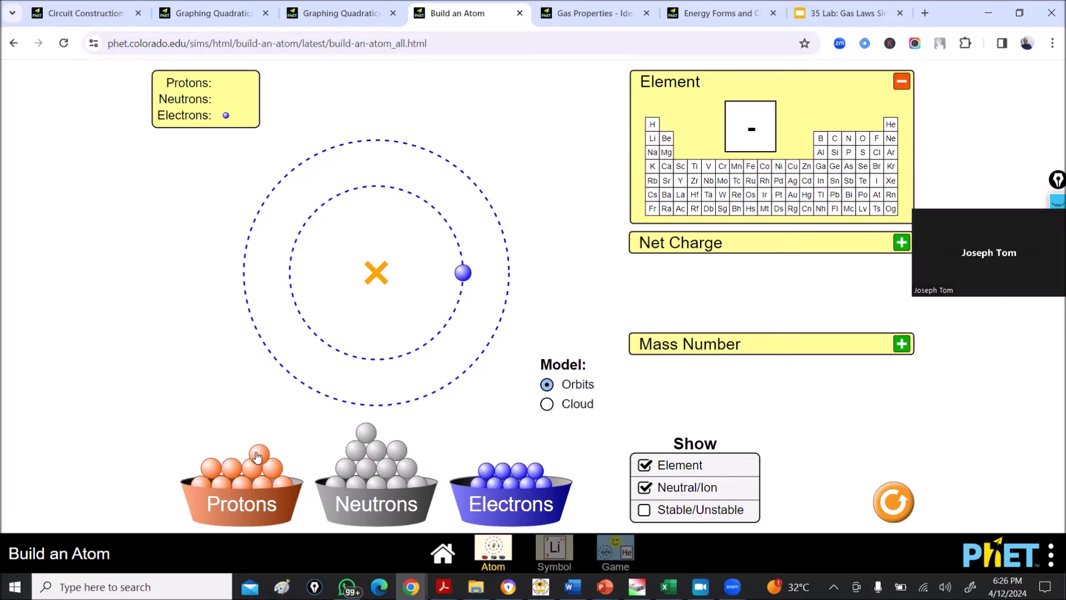
left_click_drag(257, 456, 488, 303)
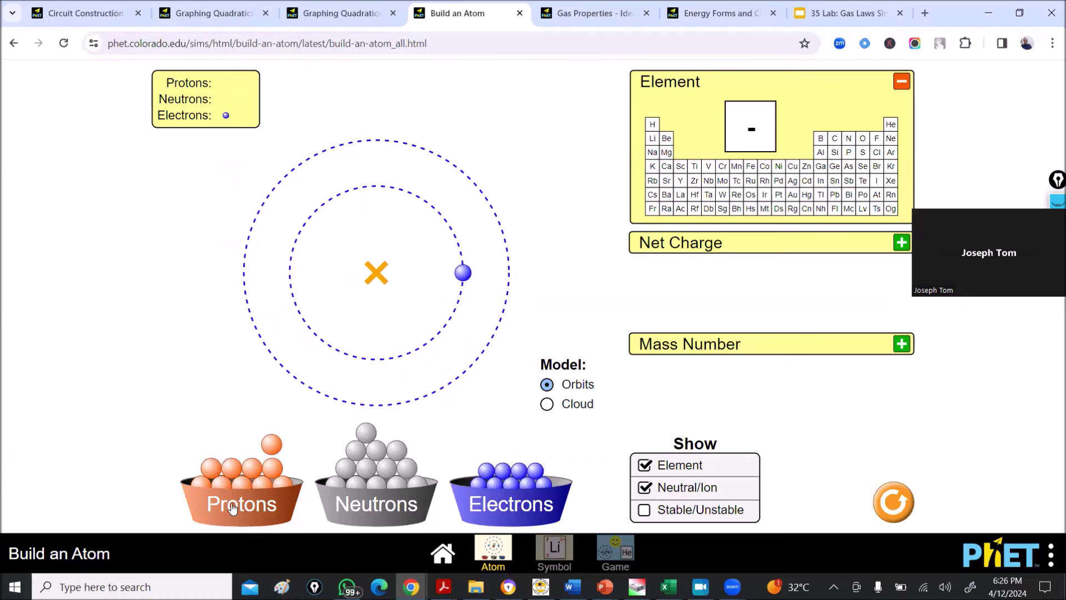
left_click_drag(266, 451, 459, 221)
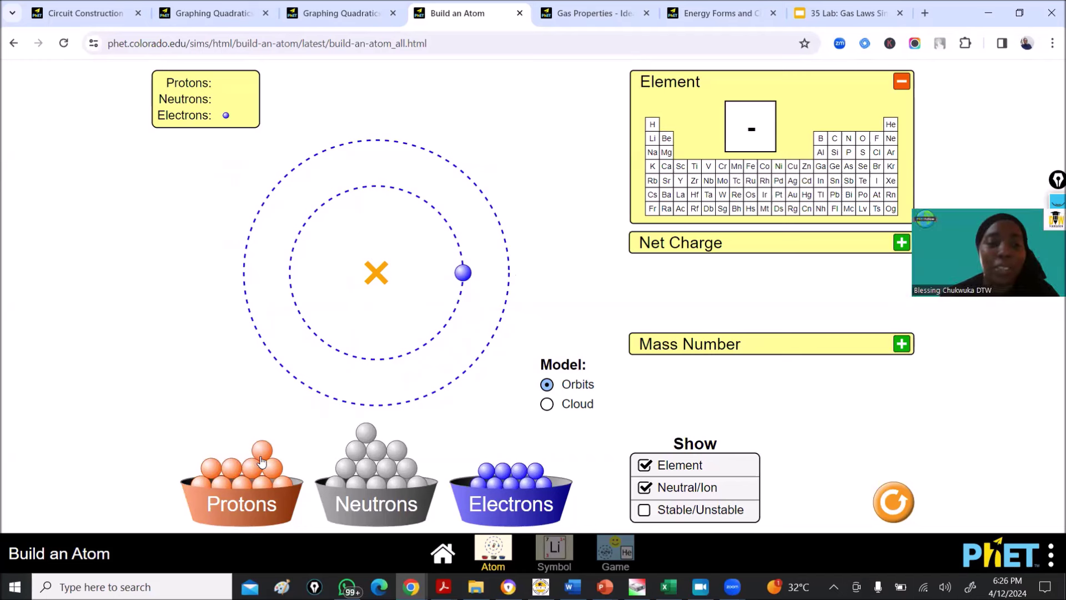
left_click_drag(260, 461, 502, 238)
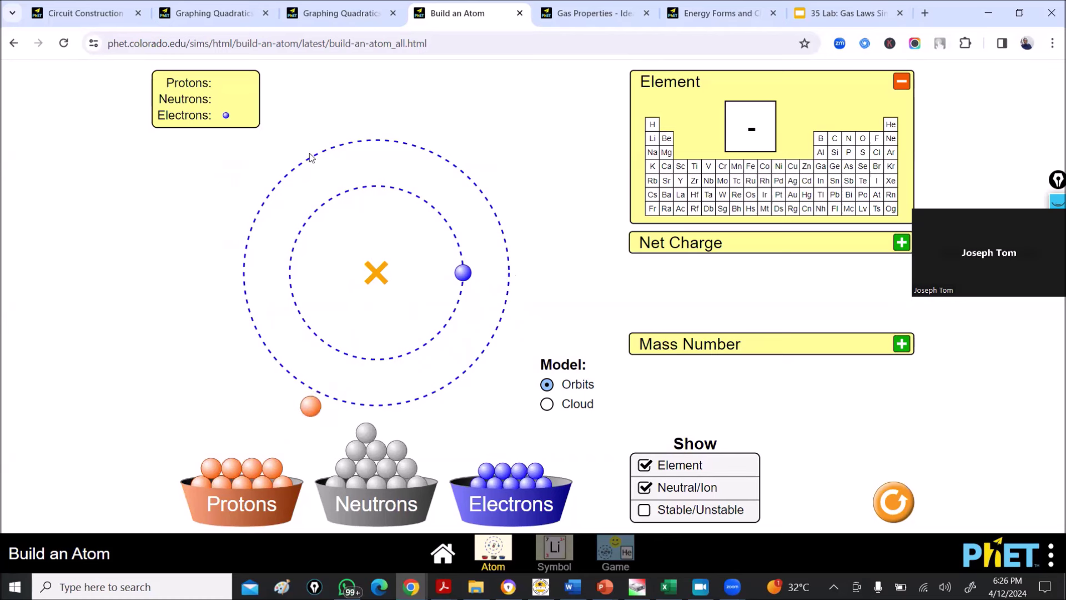
- Drop two protons and three neutrons into the nucleus, making a Helium + ion
left_click_drag(258, 455, 376, 272)
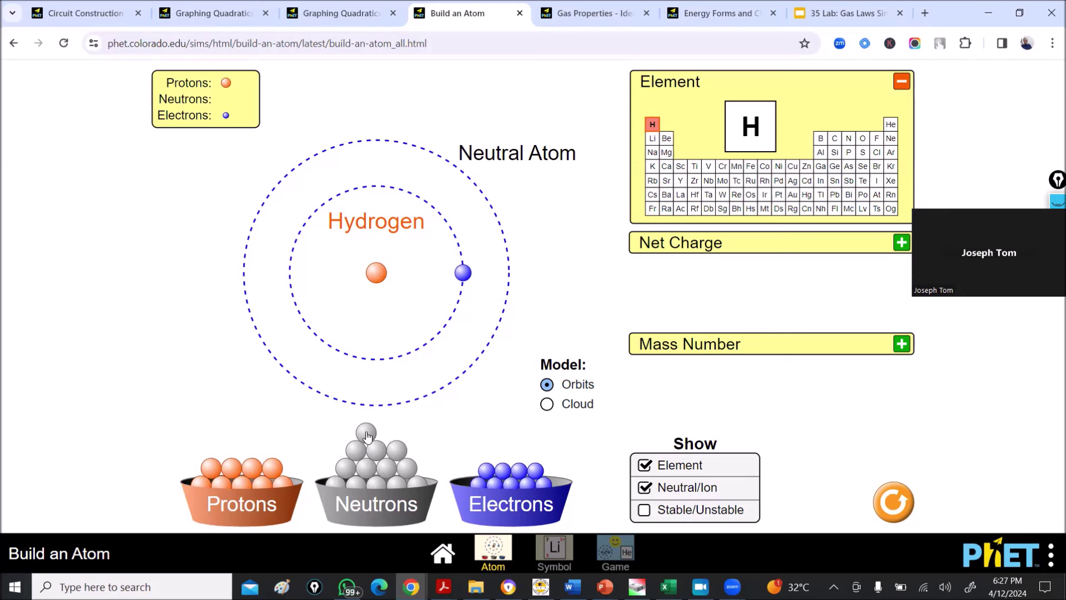
left_click_drag(366, 436, 375, 280)
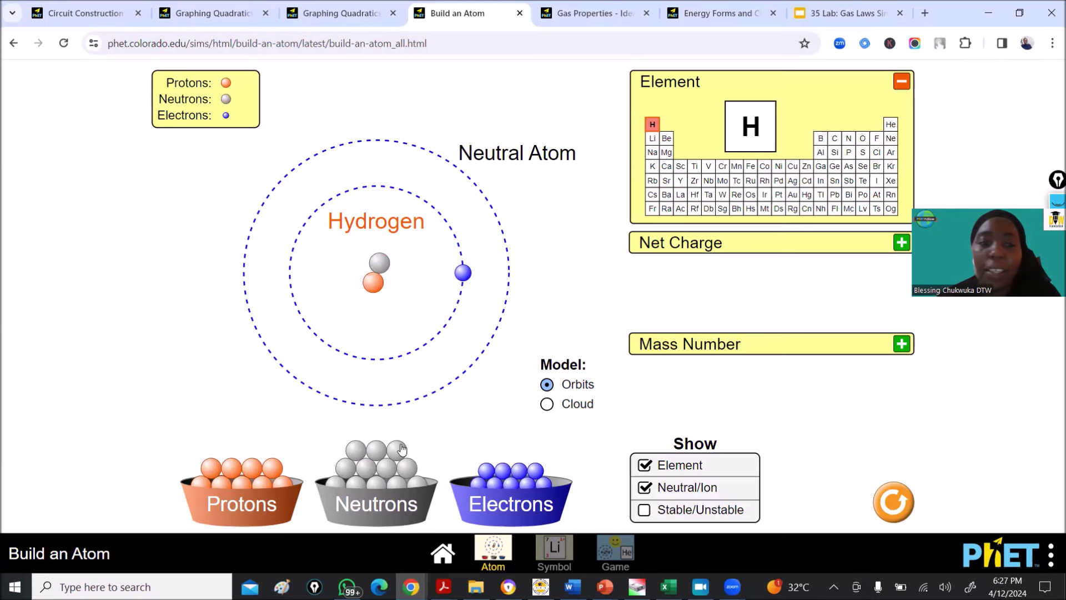
left_click_drag(402, 452, 390, 277)
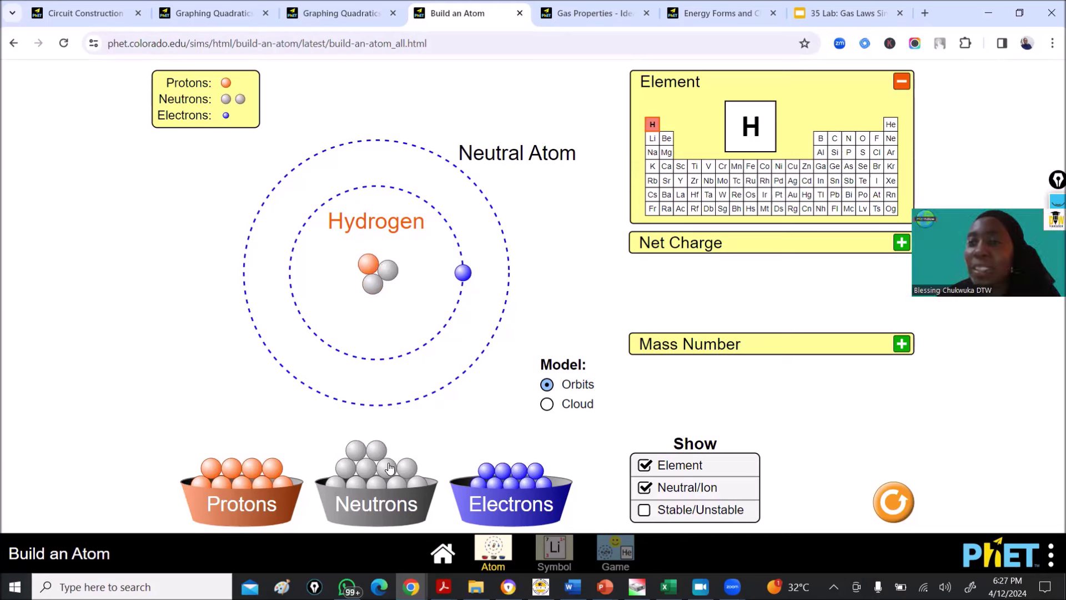
left_click_drag(369, 446, 375, 261)
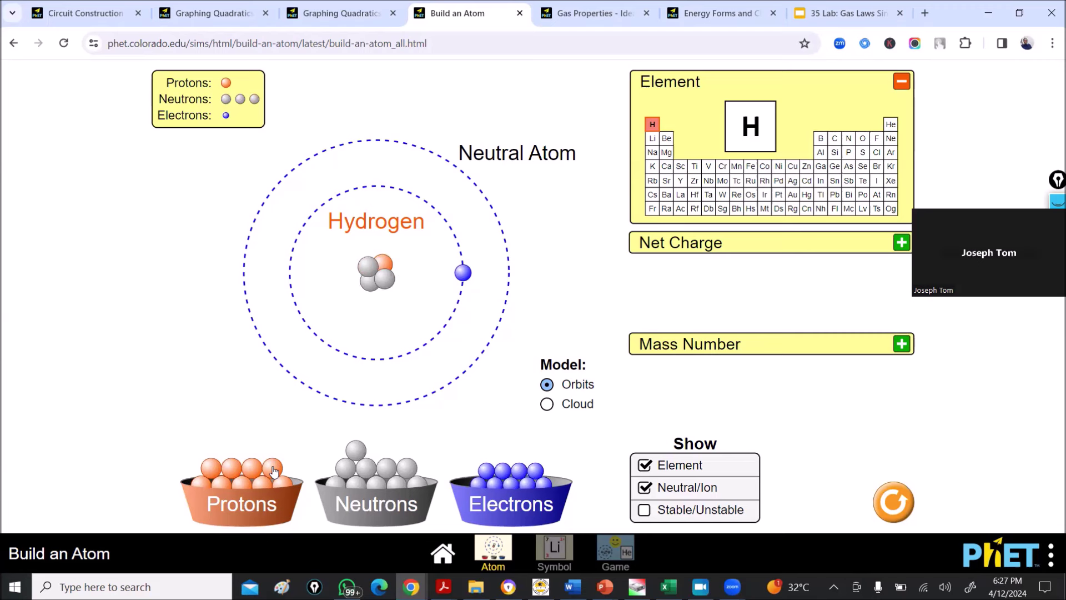
left_click_drag(274, 471, 390, 269)
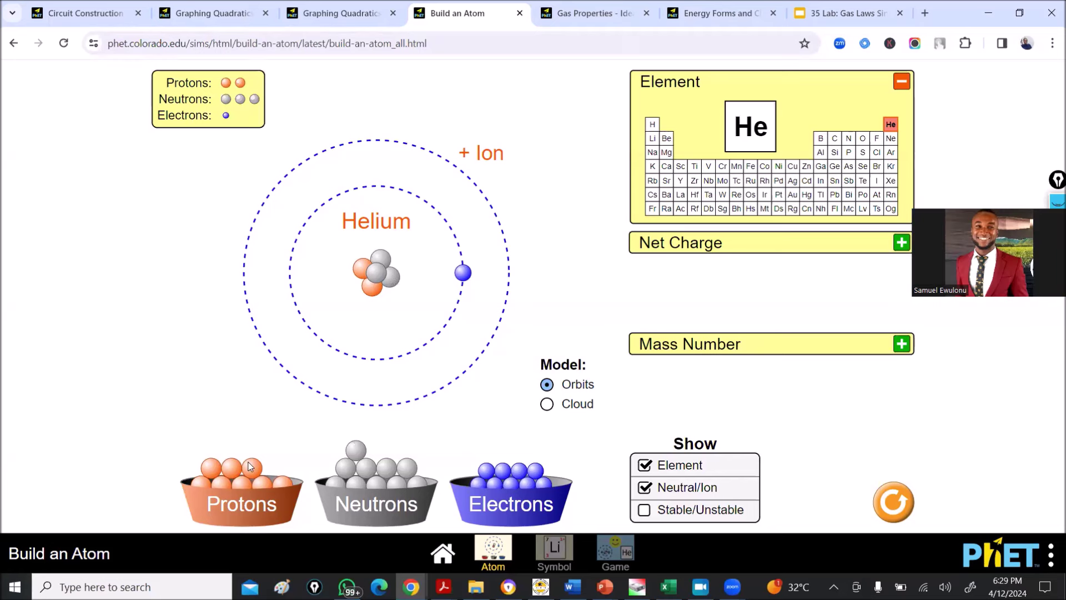
- Add a third and fourth proton to the nucleus, giving 4 protons and 3 neutrons
left_click_drag(373, 285, 371, 288)
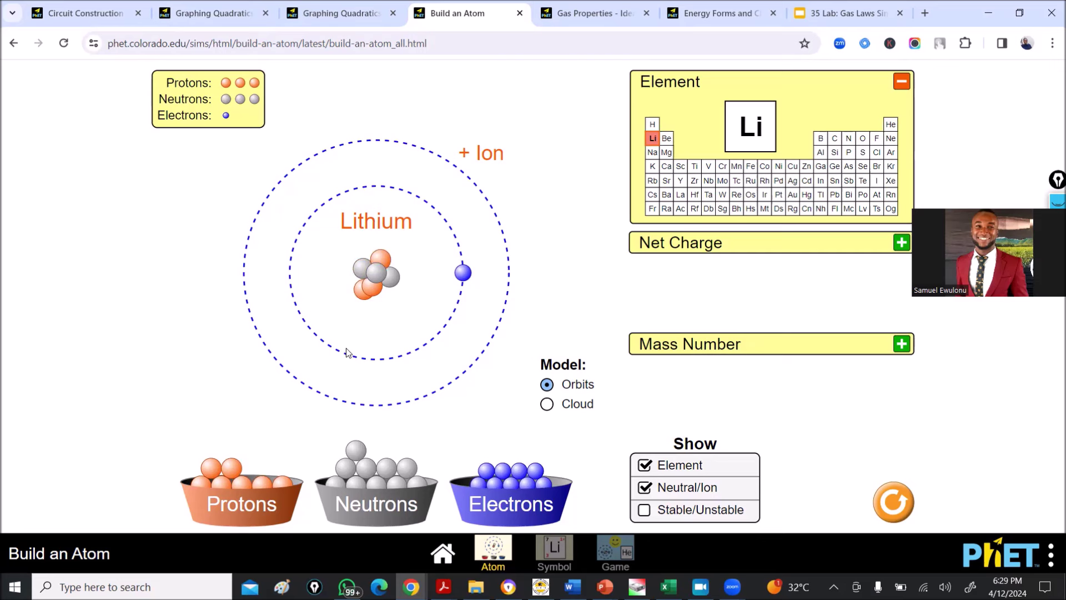
left_click_drag(232, 467, 249, 441)
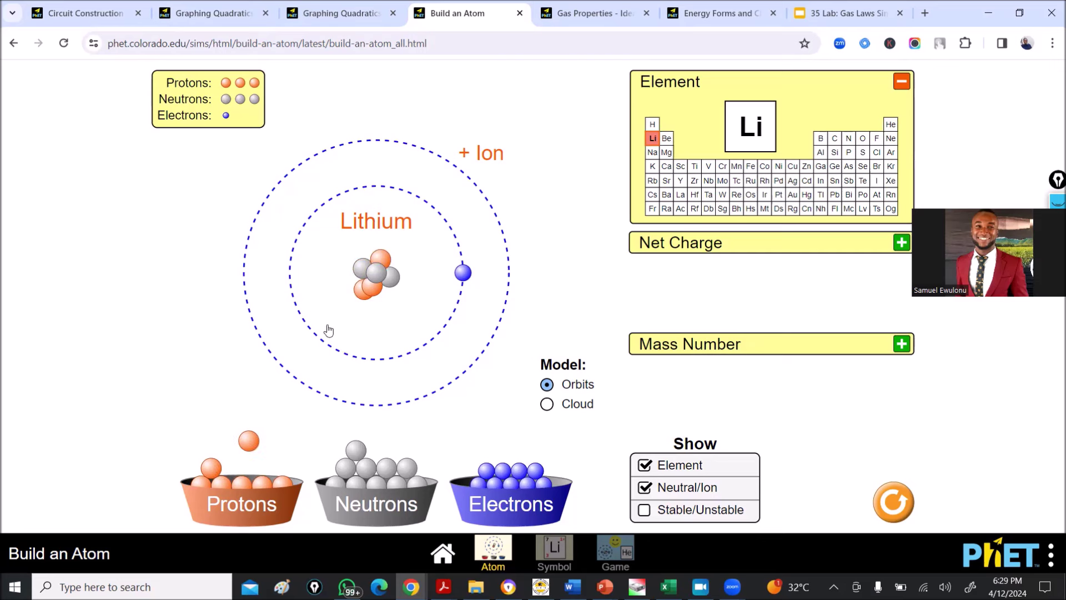
left_click_drag(407, 277, 384, 278)
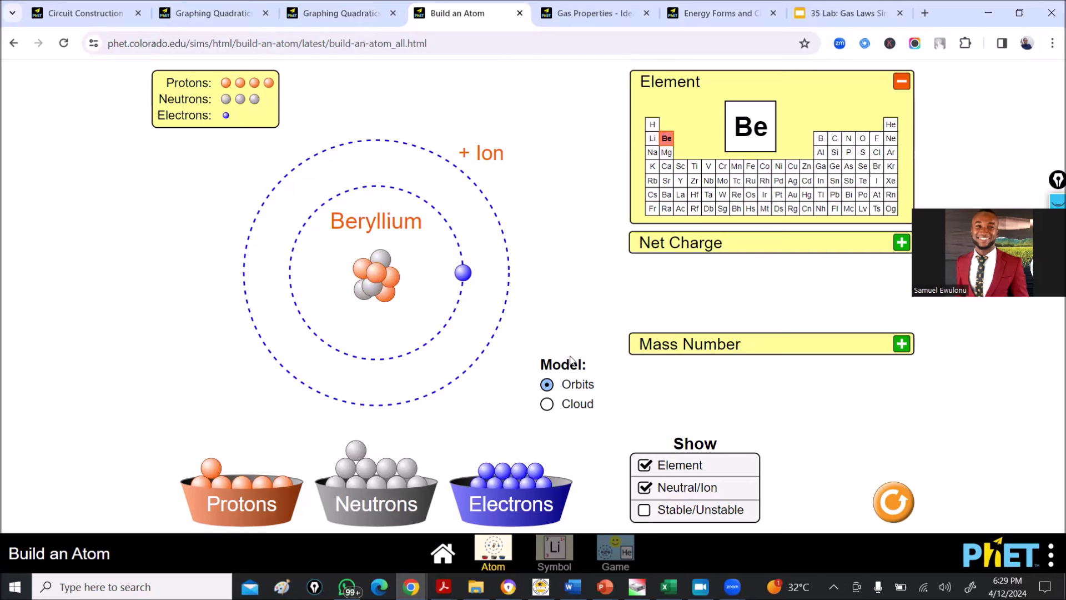
- Show the beryllium ion's mass number 7, net charge +3 and its Unstable status
left_click(903, 344)
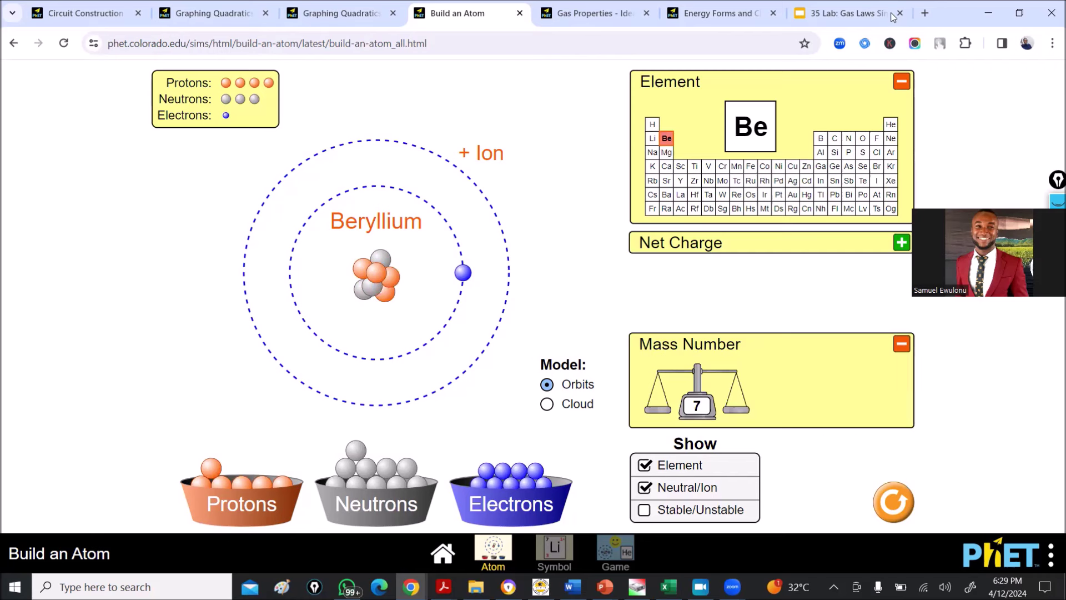
left_click(902, 242)
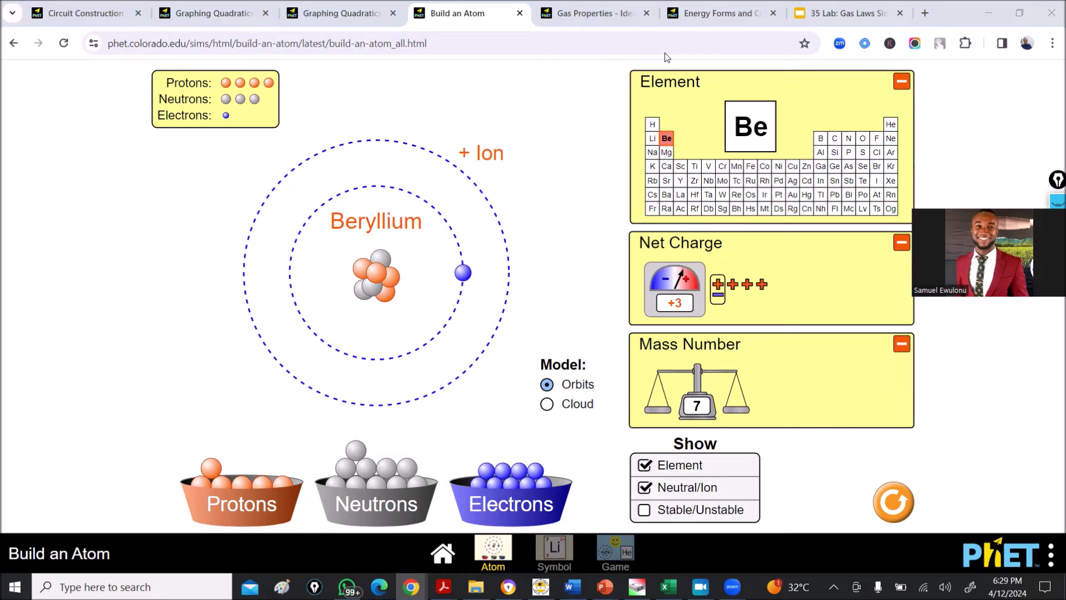
left_click(644, 514)
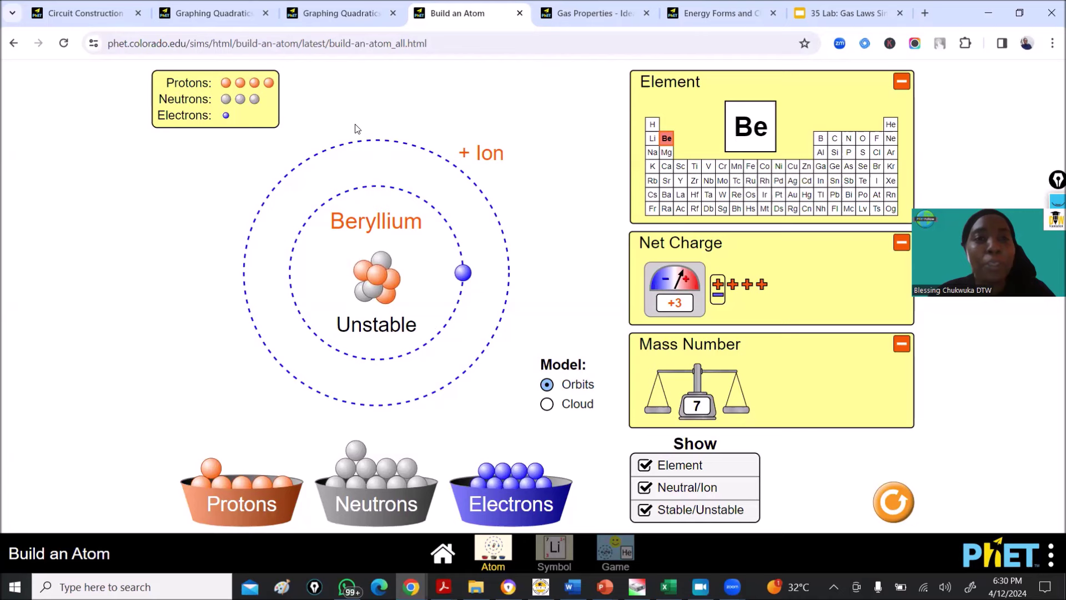
- Switch to the Graphing Quadratics browser tab and select its phet.colorado.edu page address
left_click(331, 14)
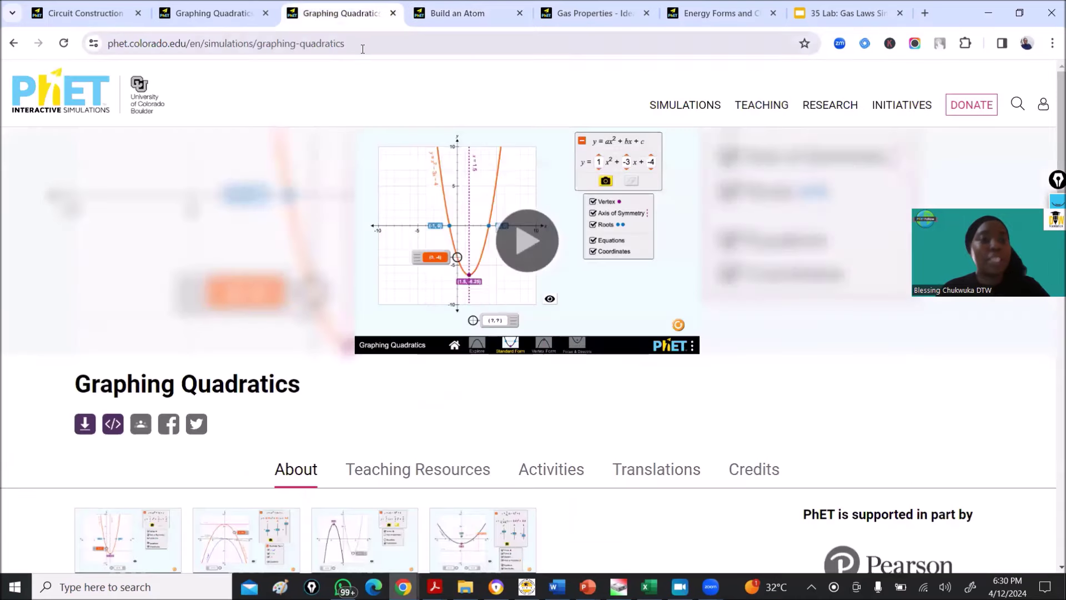
left_click(362, 50)
key("ctrl+c")
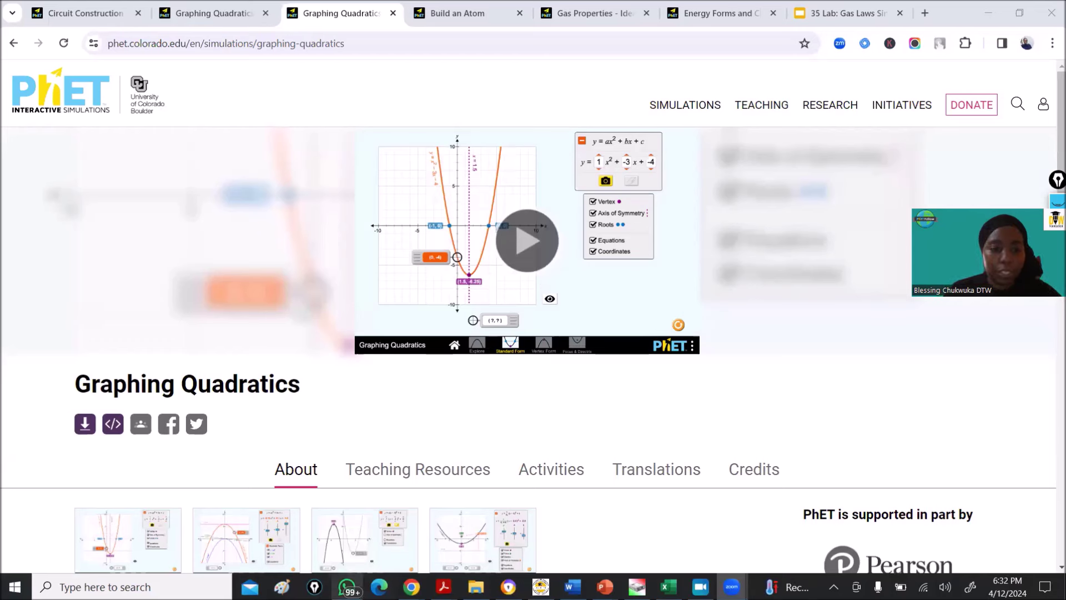
- Post the Graphing Quadratics simulation link in the workshop group chat, then return to Chrome
left_click(346, 587)
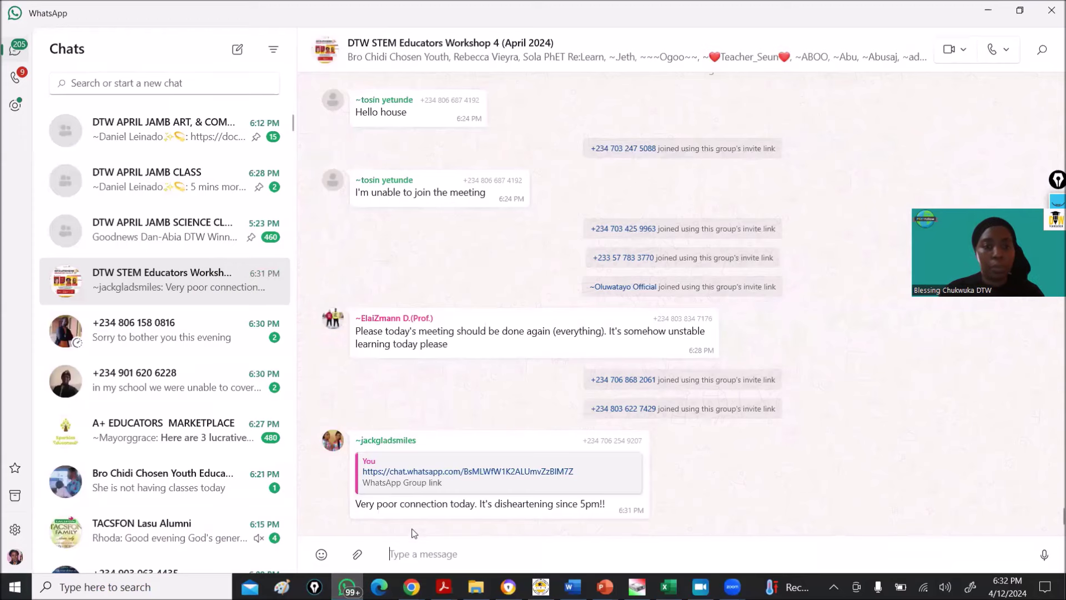
key("ctrl+v")
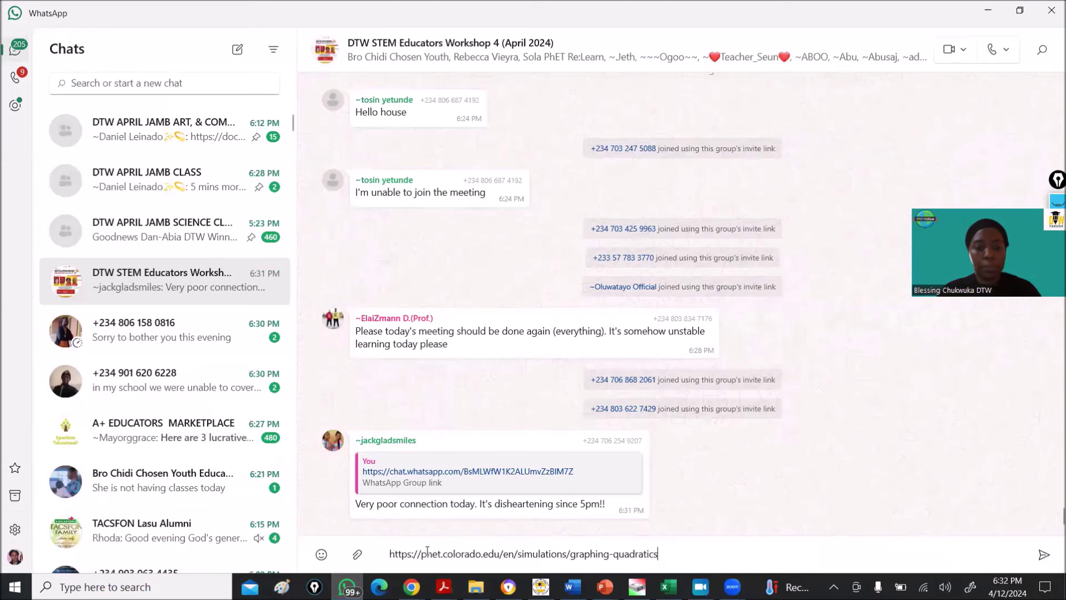
left_click(1035, 557)
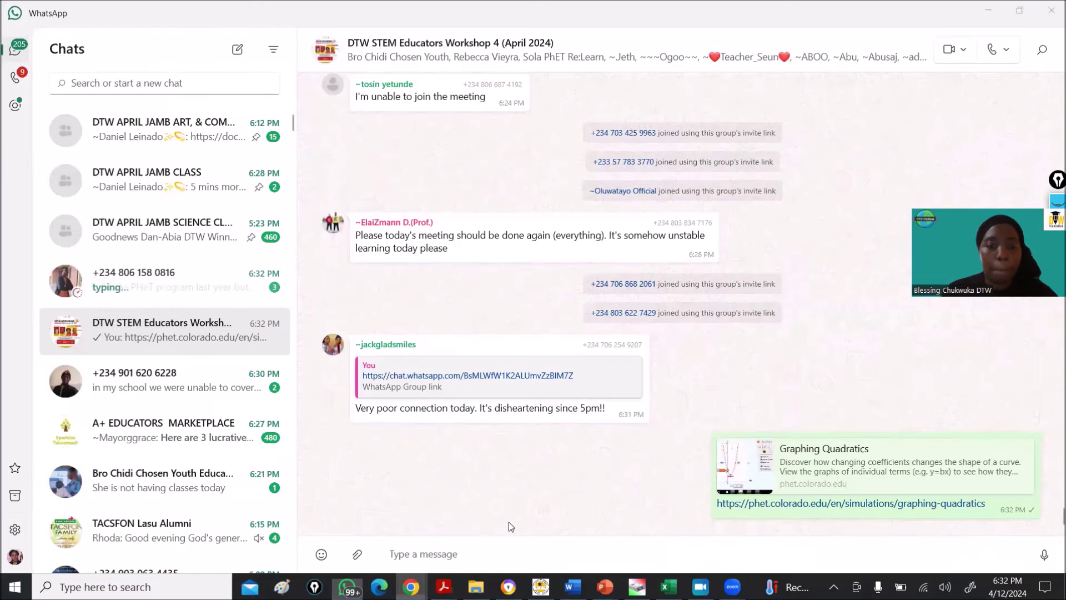
left_click(412, 587)
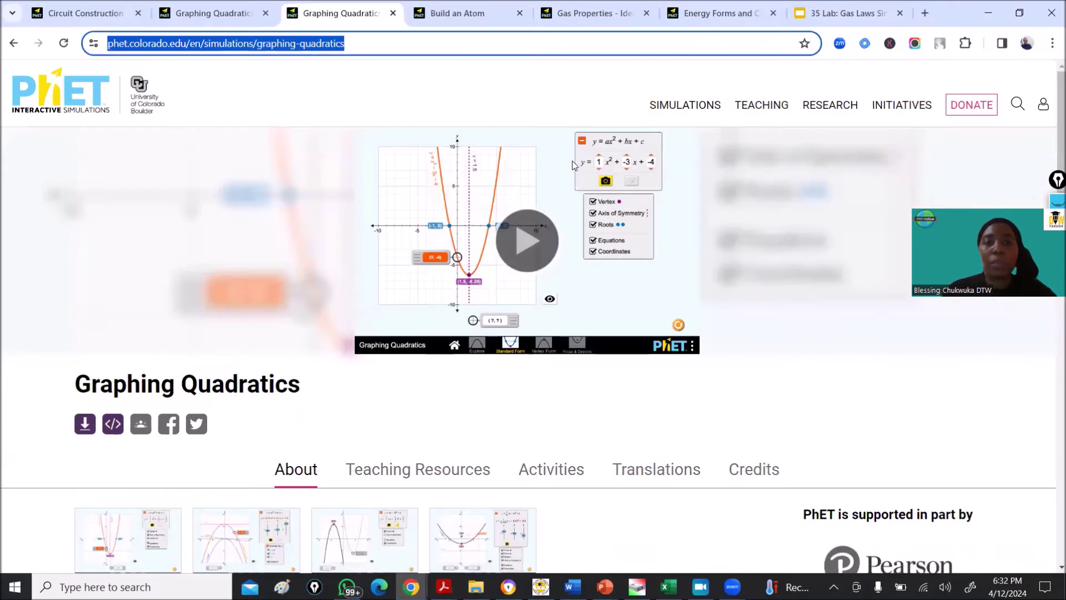
- Start Graphing Quadratics and open its Explore screen graphing y = 1.00x² + 0.0x + 0.0
left_click(526, 246)
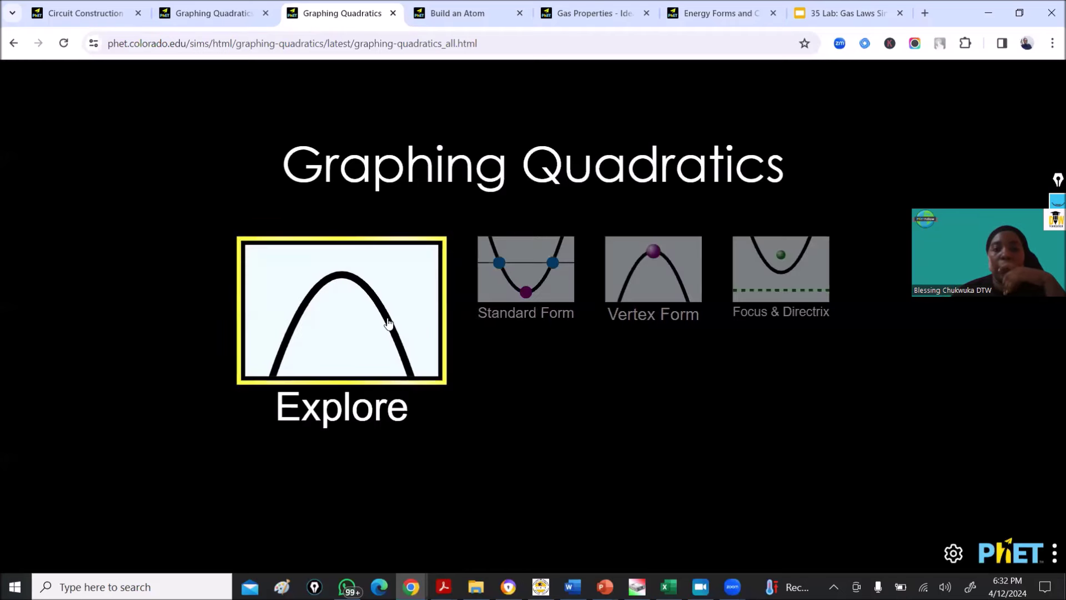
left_click(377, 328)
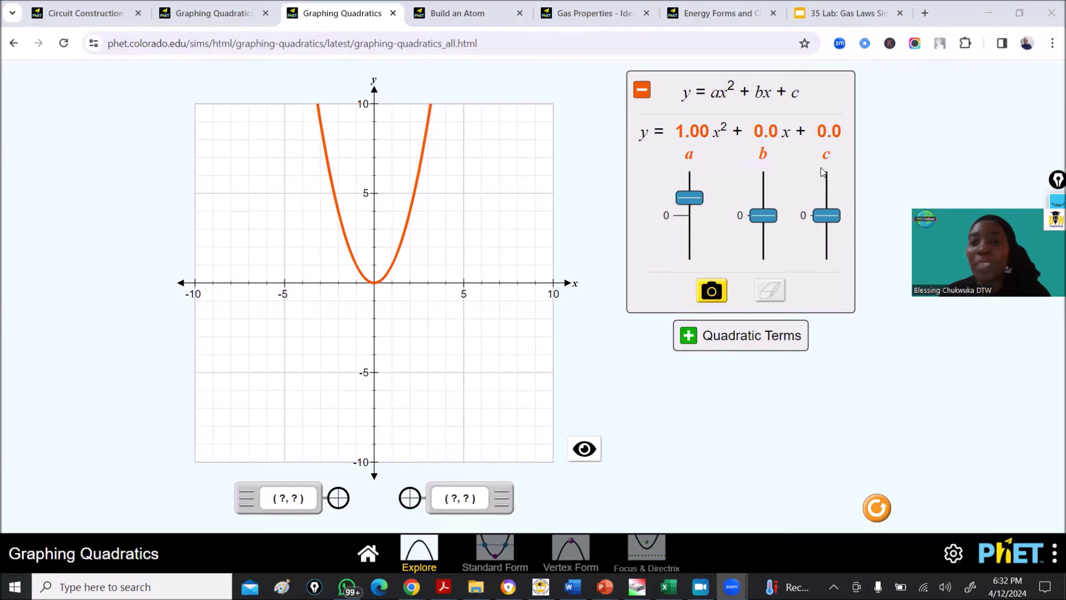
- Drag the a slider up to 1.49 so the graph reads y = 1.49x²
mouse_move(689, 198)
left_mouse_down()
mouse_move(697, 214)
mouse_move(693, 194)
left_mouse_up()
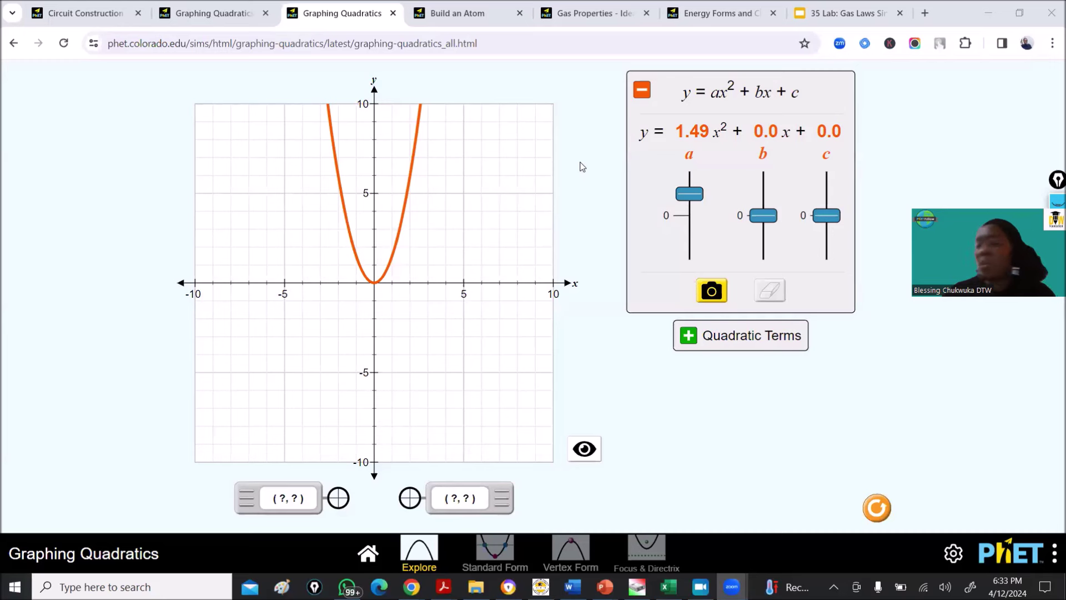
- Load waecnigeria.org in a new Chrome tab and retry after the connection times out
left_click(925, 14)
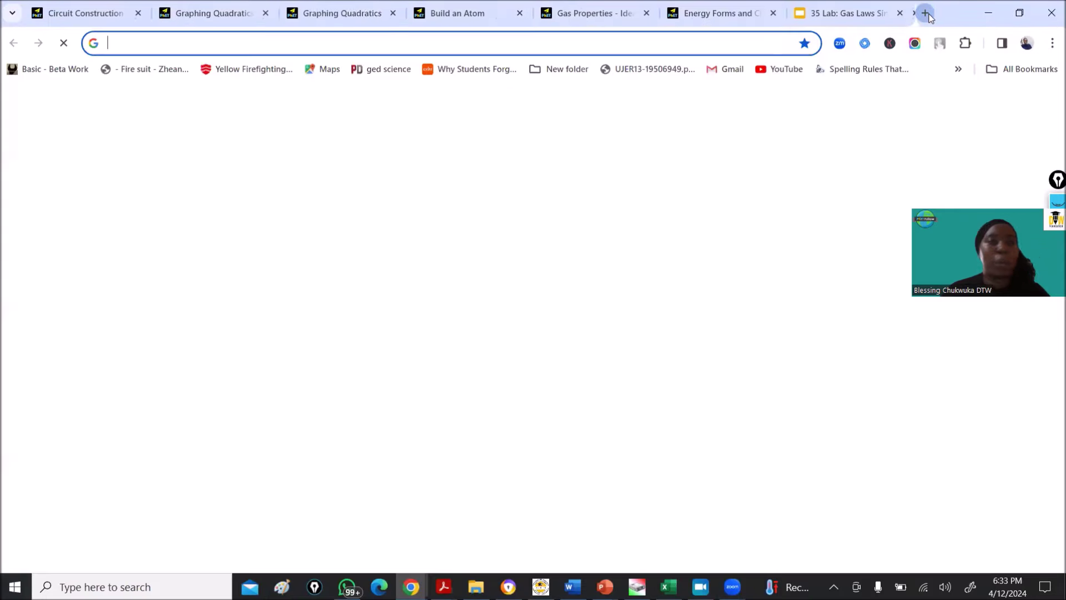
type("wae")
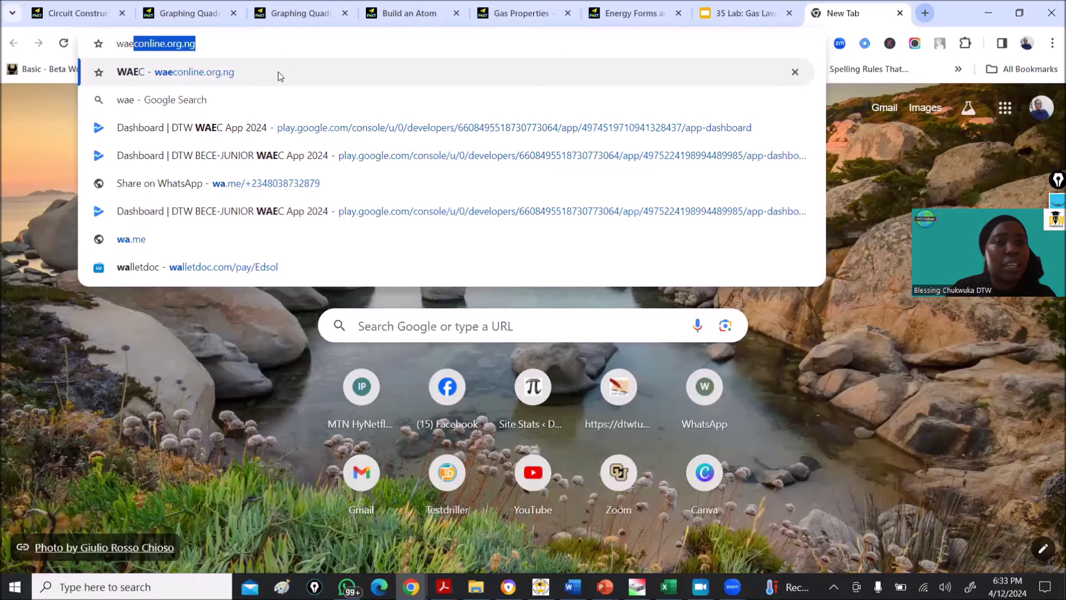
type("c")
key("Return")
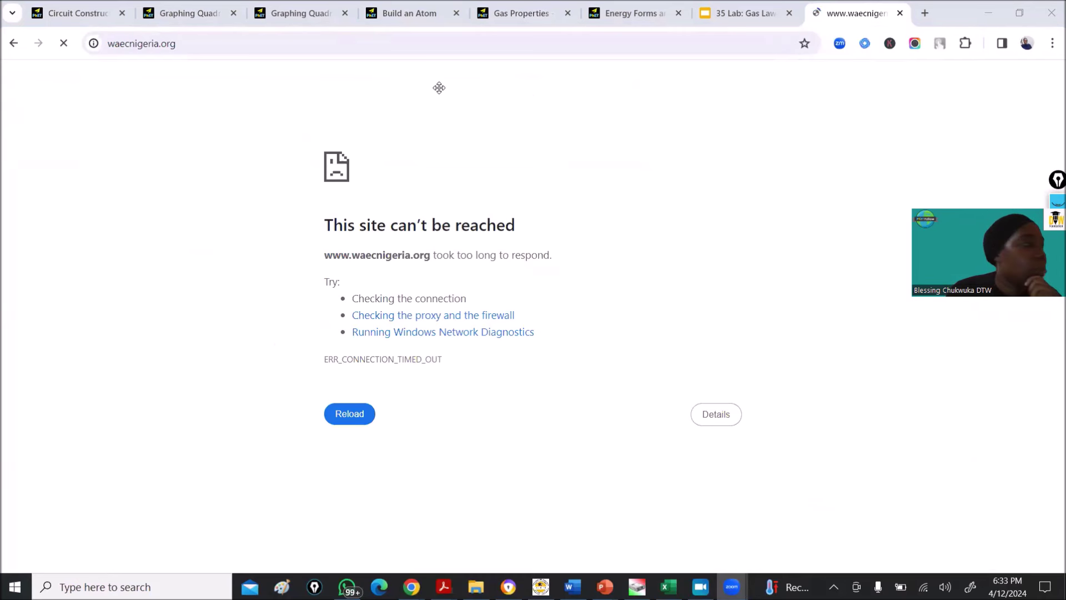
left_click(349, 418)
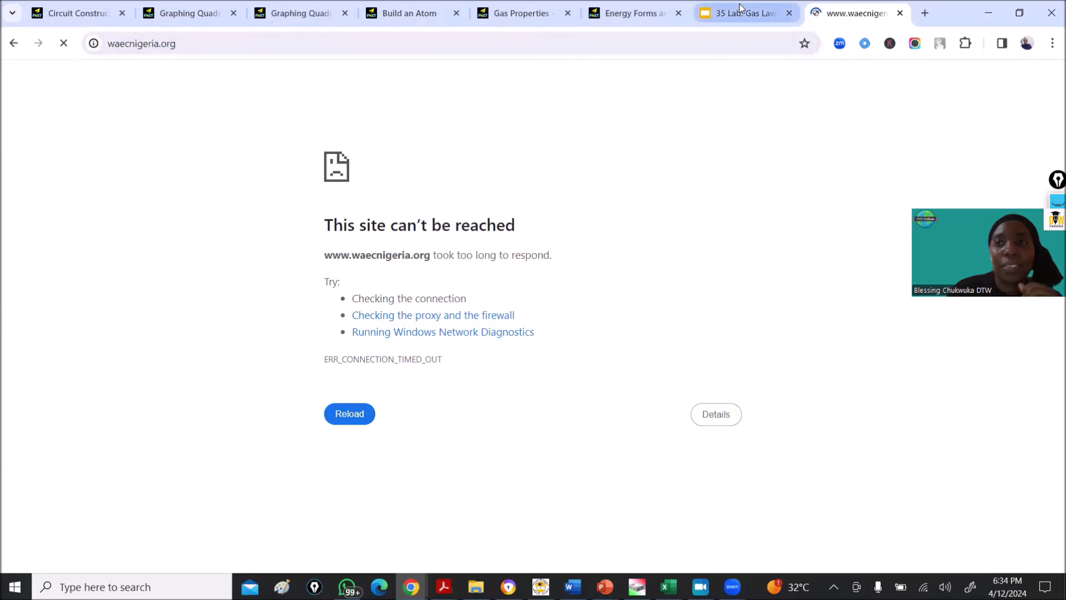
mouse_move(740, 6)
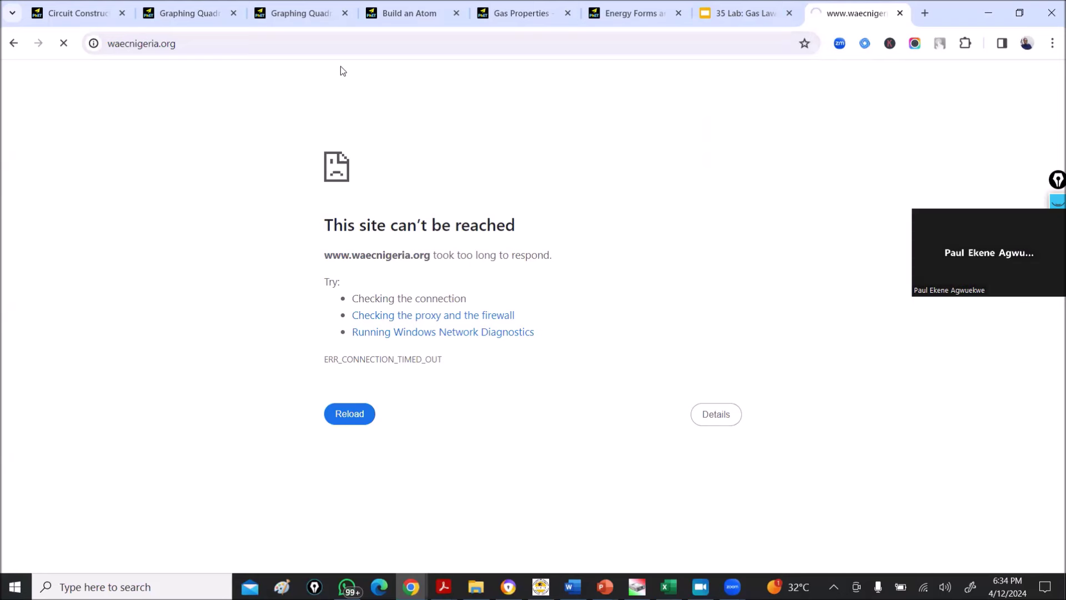
- Switch back to the Graphing Quadratics tab showing y = 1.49x²
left_click(289, 20)
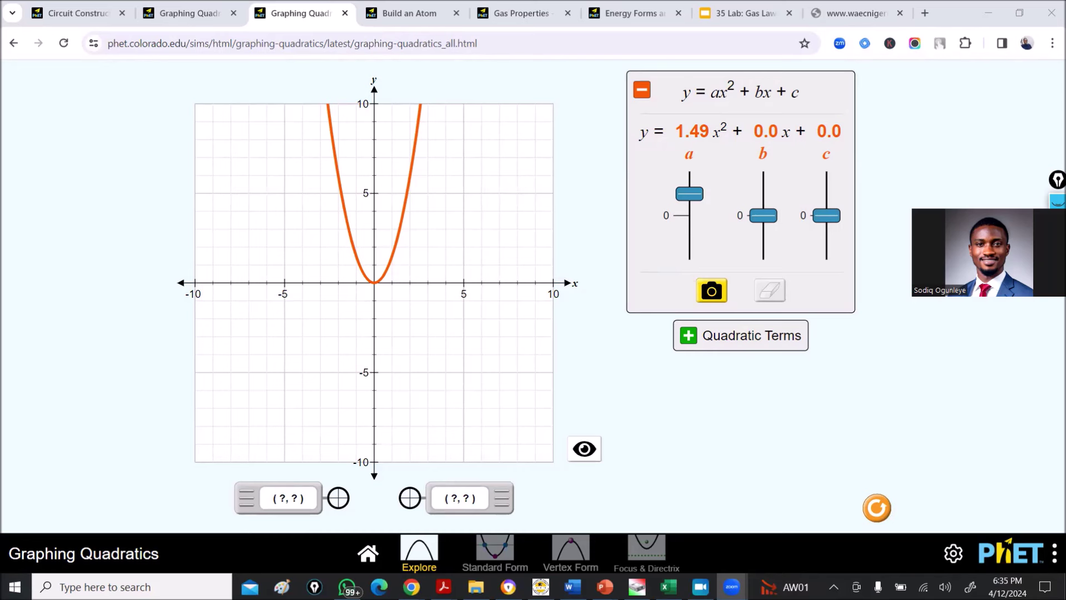
- Drag the two point tools onto the graph at (2.68, -4.26) and (-4.95, -5.06)
left_click_drag(410, 498, 421, 358)
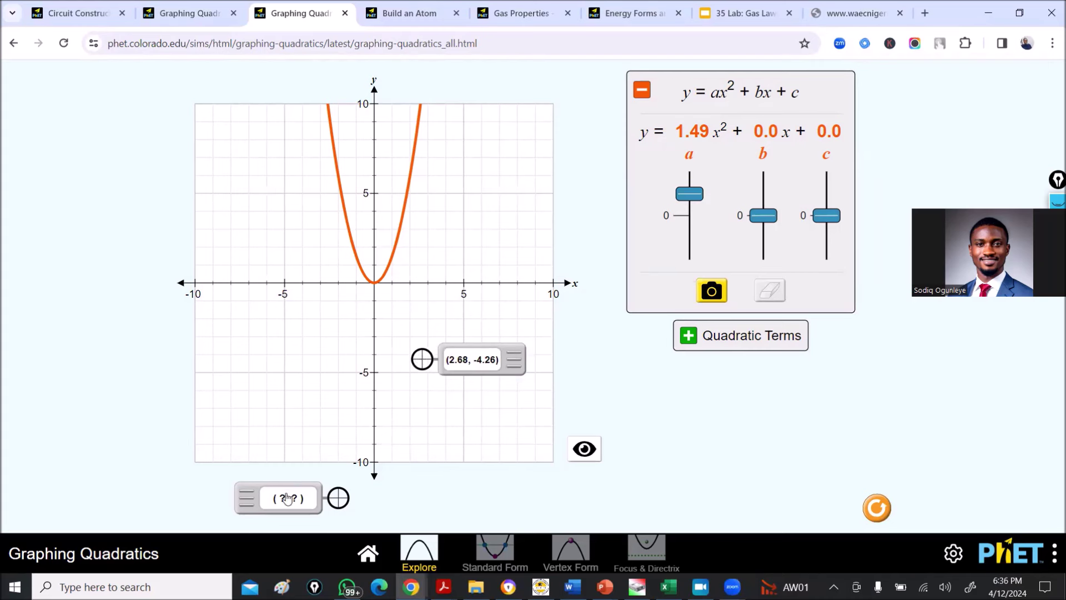
left_click_drag(329, 498, 280, 378)
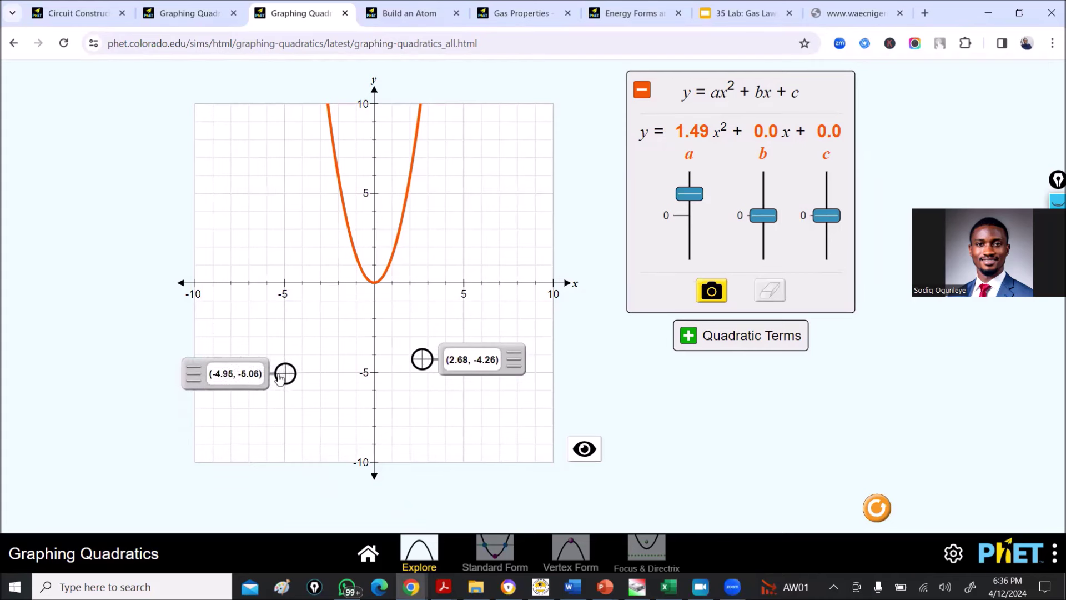
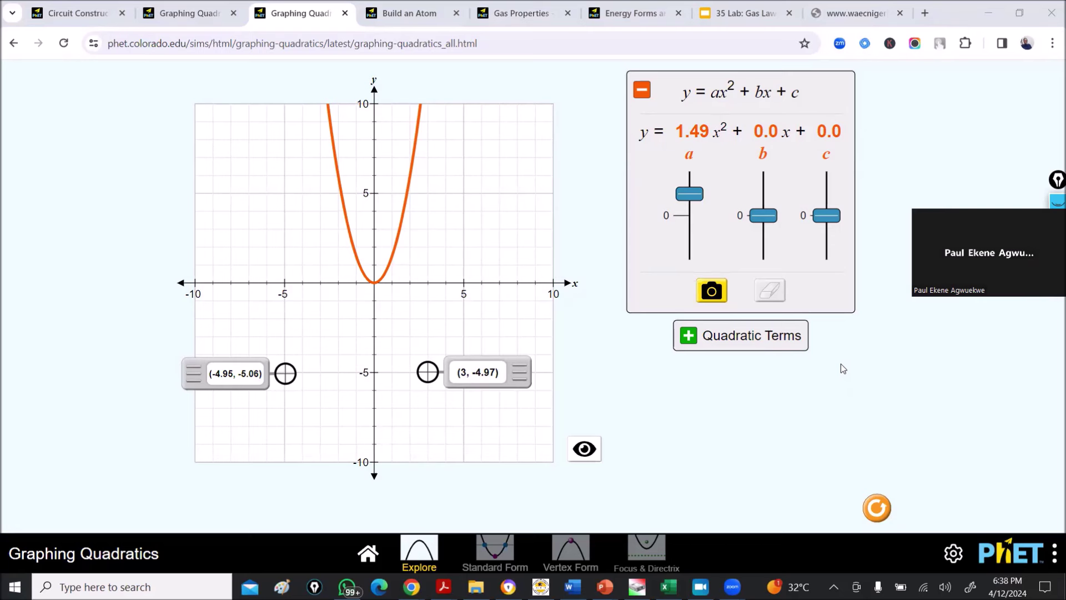
- Flip the parabola downward with a at about -0.77, then raise a to 0.56
left_click_drag(694, 194, 697, 233)
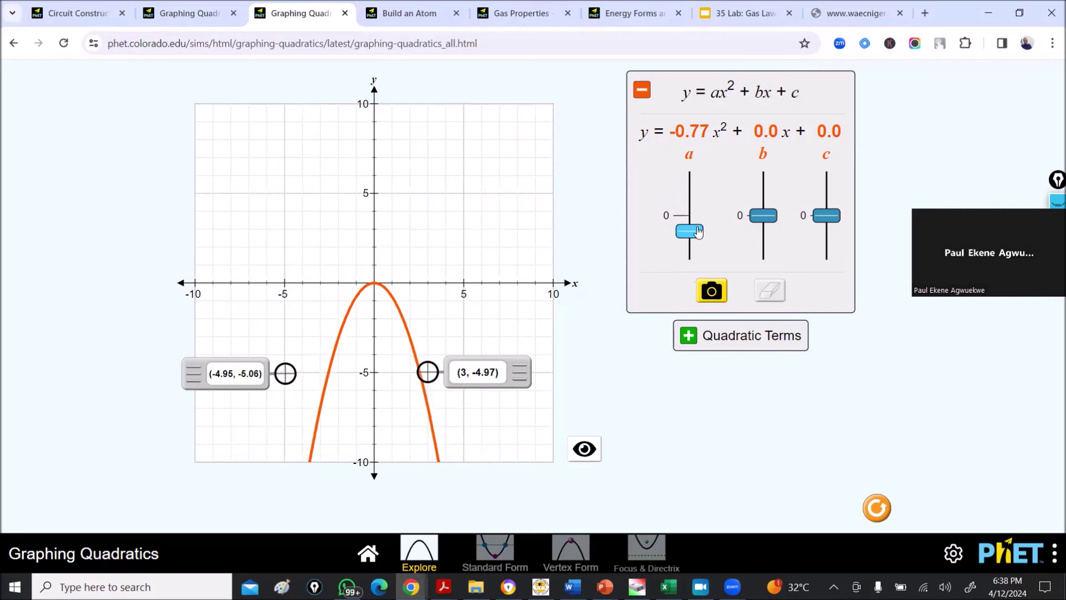
left_click_drag(699, 232, 698, 203)
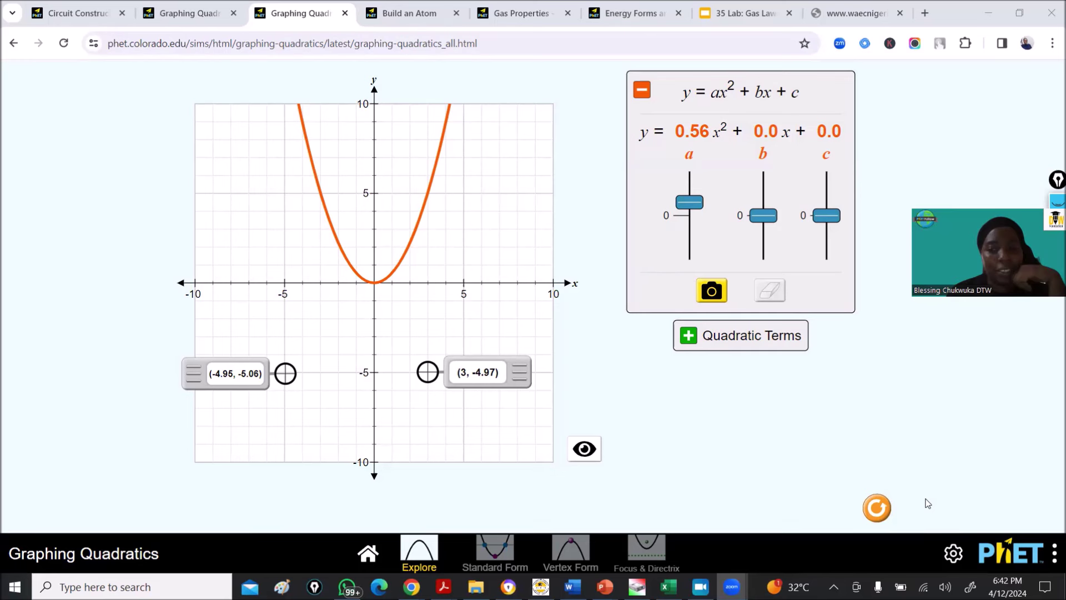
left_click(13, 43)
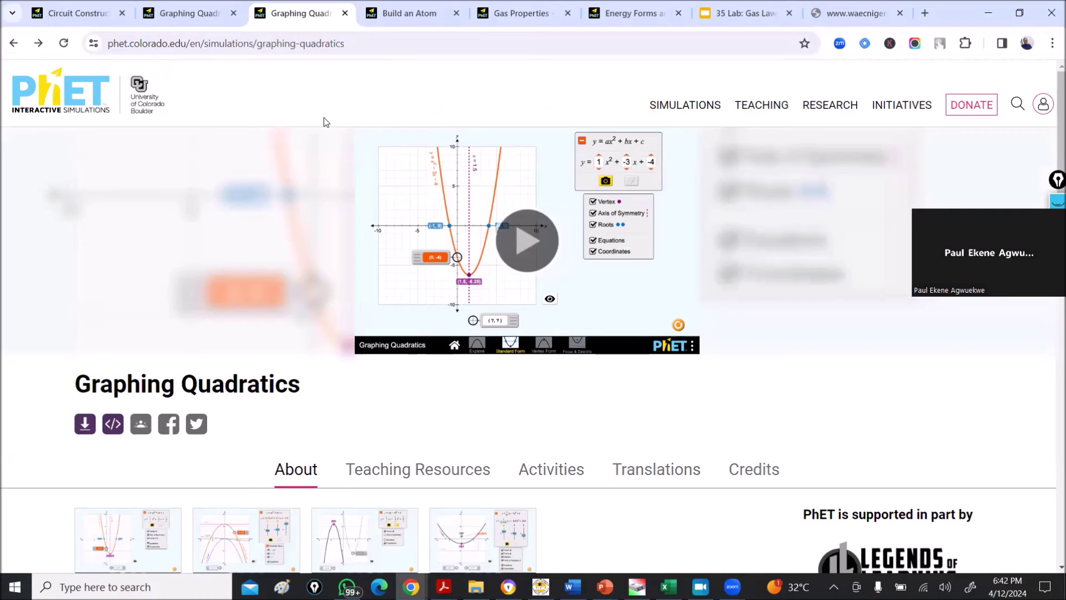
mouse_move(689, 107)
left_click_drag(187, 43, 58, 43)
key("ctrl+c")
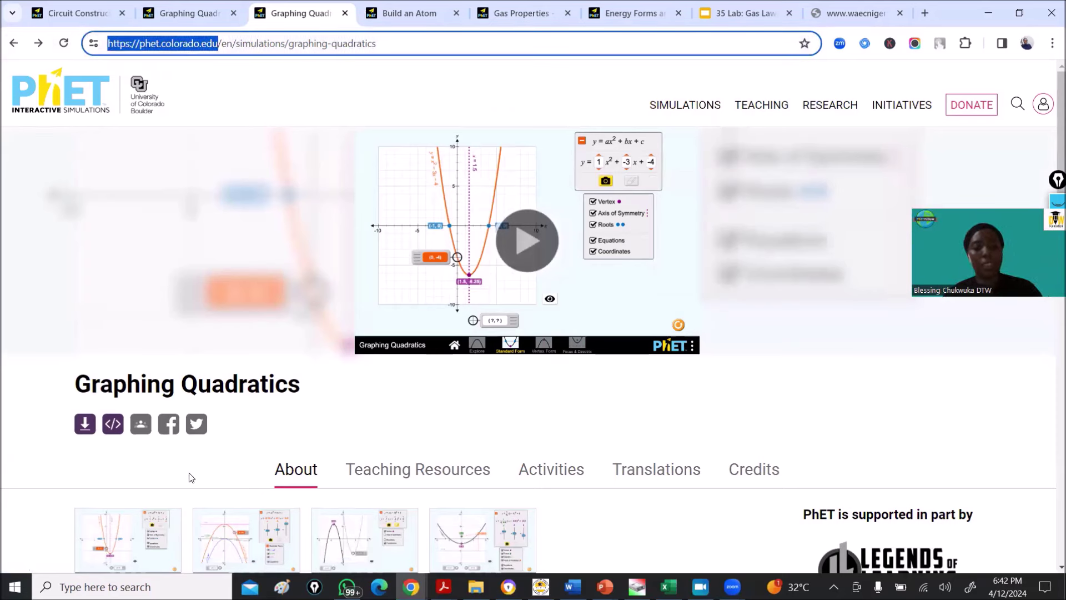
left_click(347, 586)
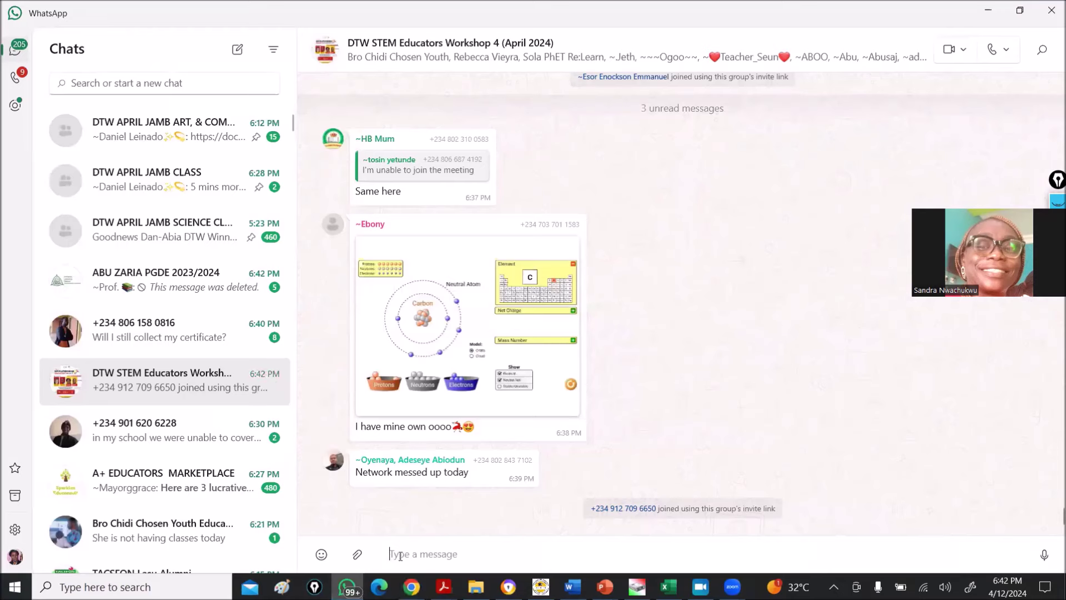
key("ctrl+v")
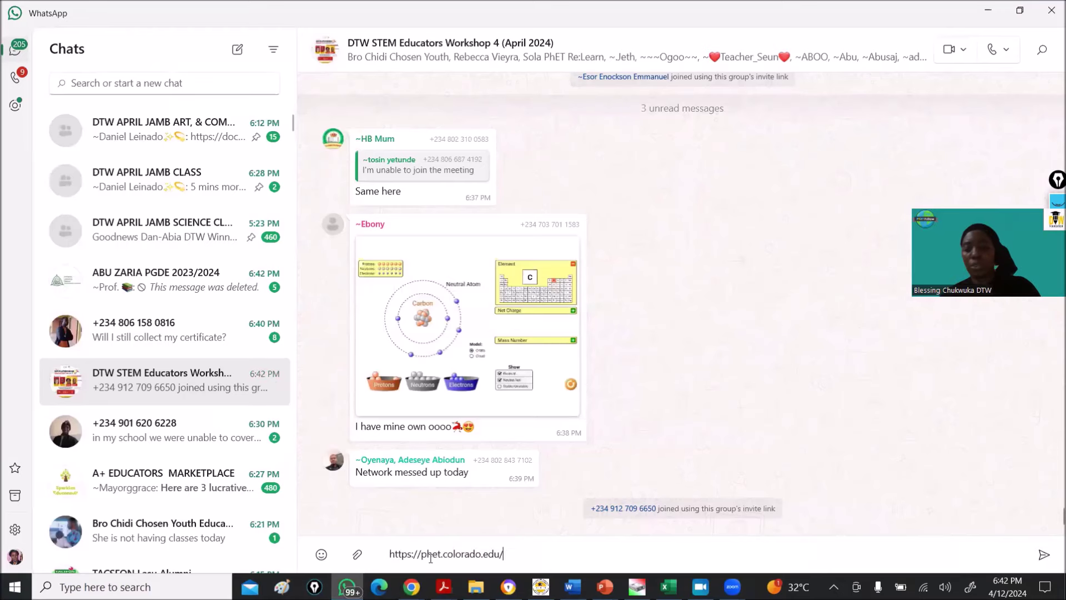
key("Return")
scroll(672, 280, "up", 10)
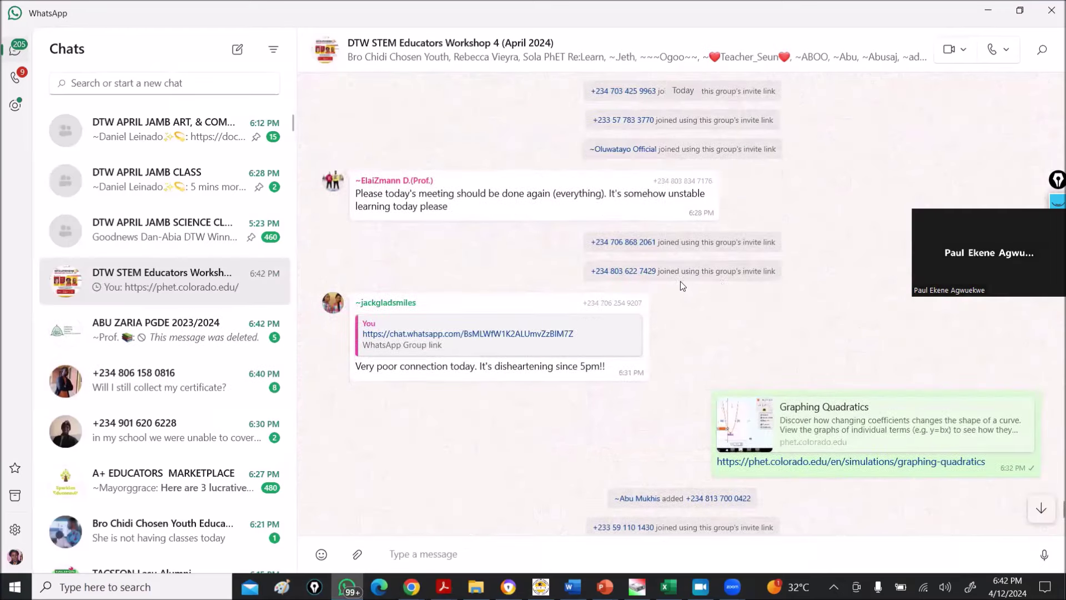
scroll(883, 281, "down", 3)
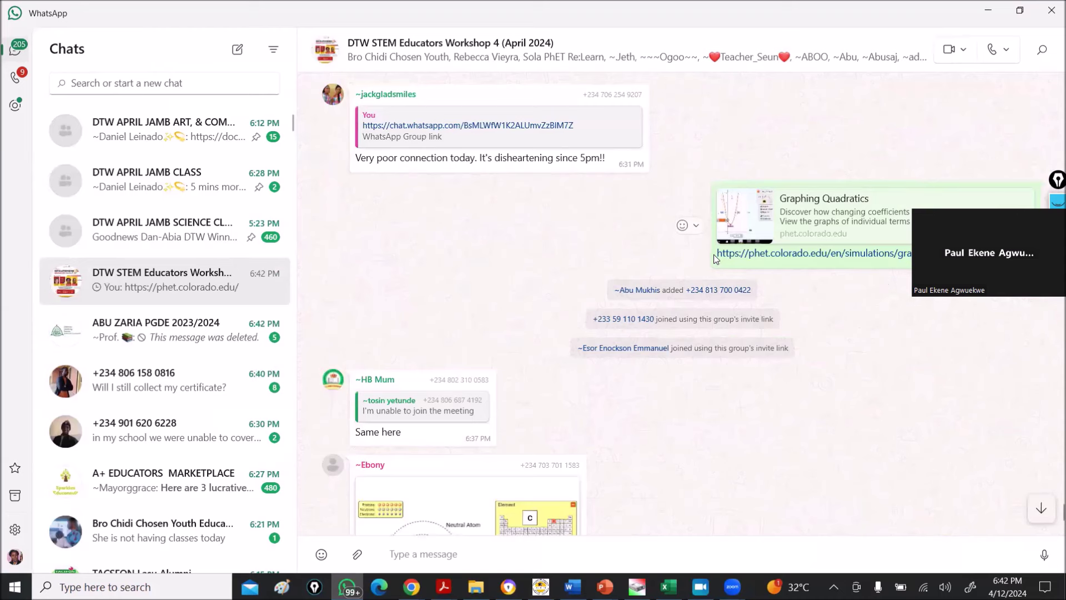
- Copy the group's invite link message from its options menu
left_click(697, 228)
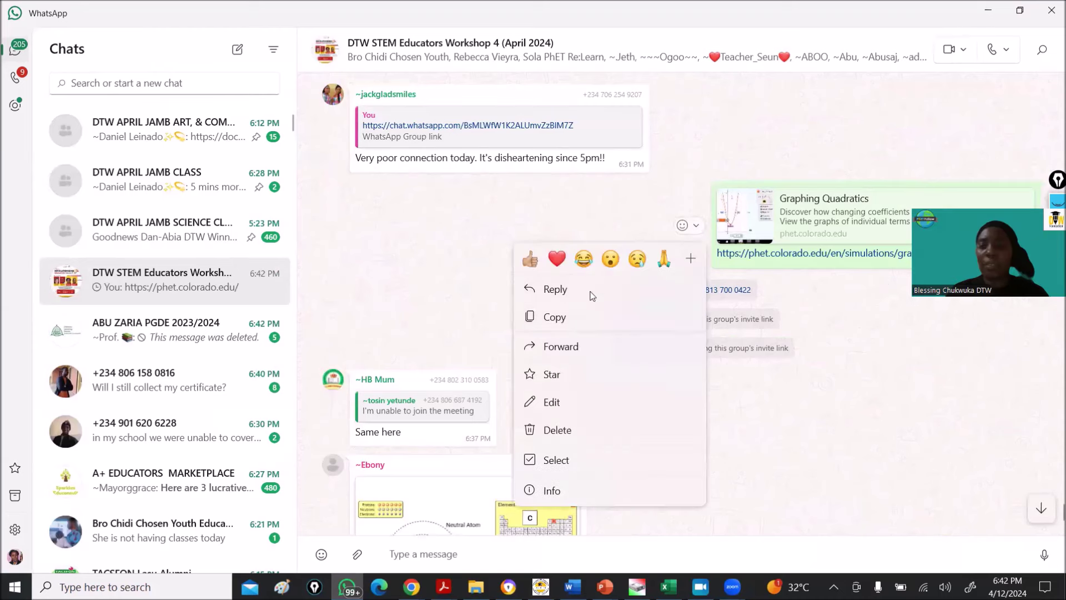
scroll(565, 333, "down", 5)
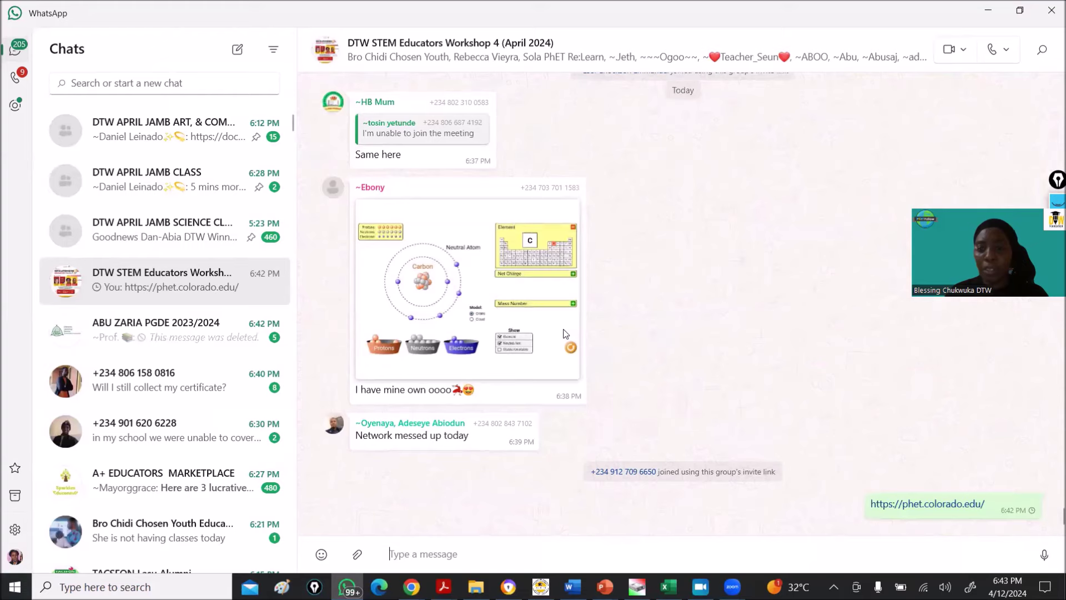
scroll(564, 334, "up", 10)
scroll(563, 334, "up", 4)
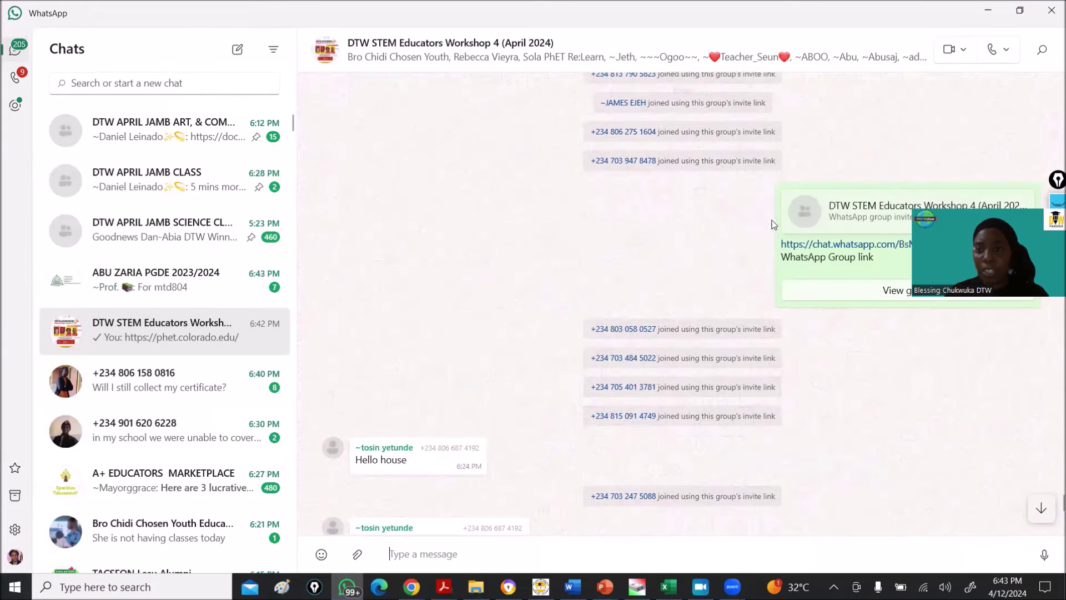
left_click(760, 246)
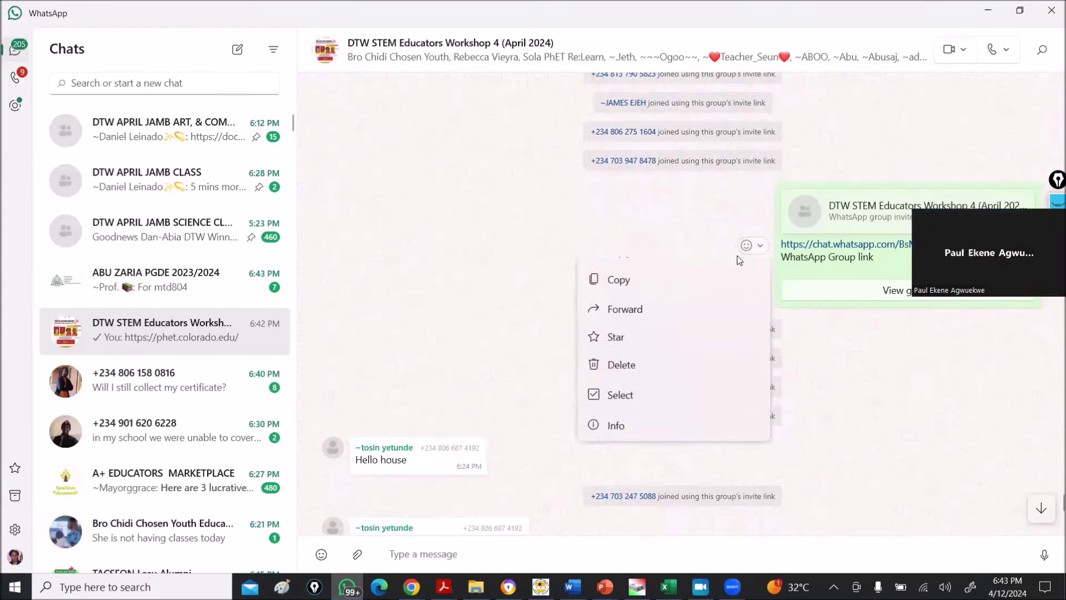
left_click(648, 340)
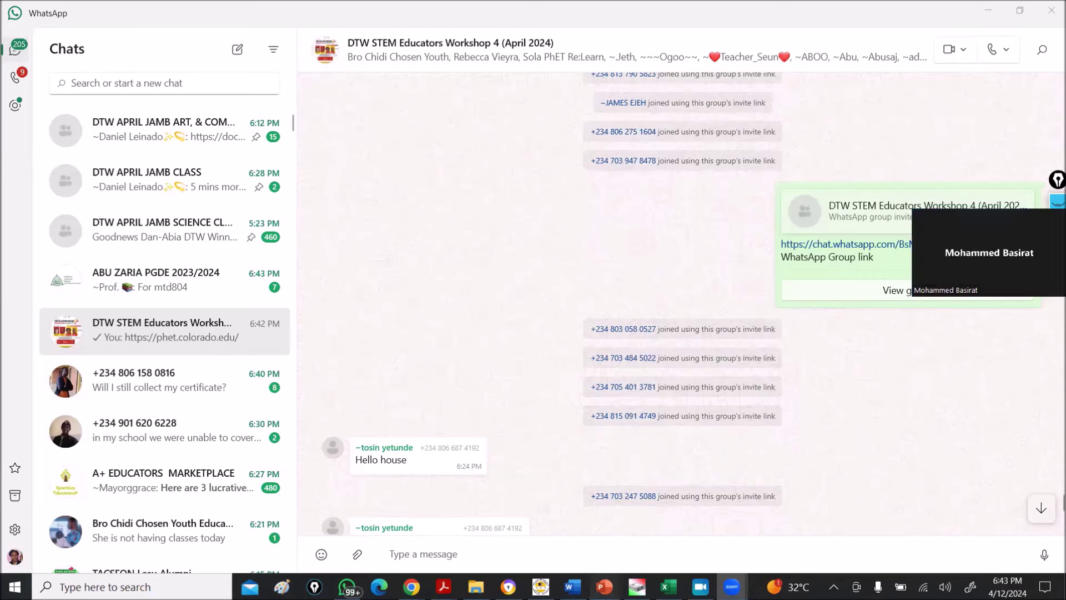
mouse_move(606, 586)
left_click(816, 529)
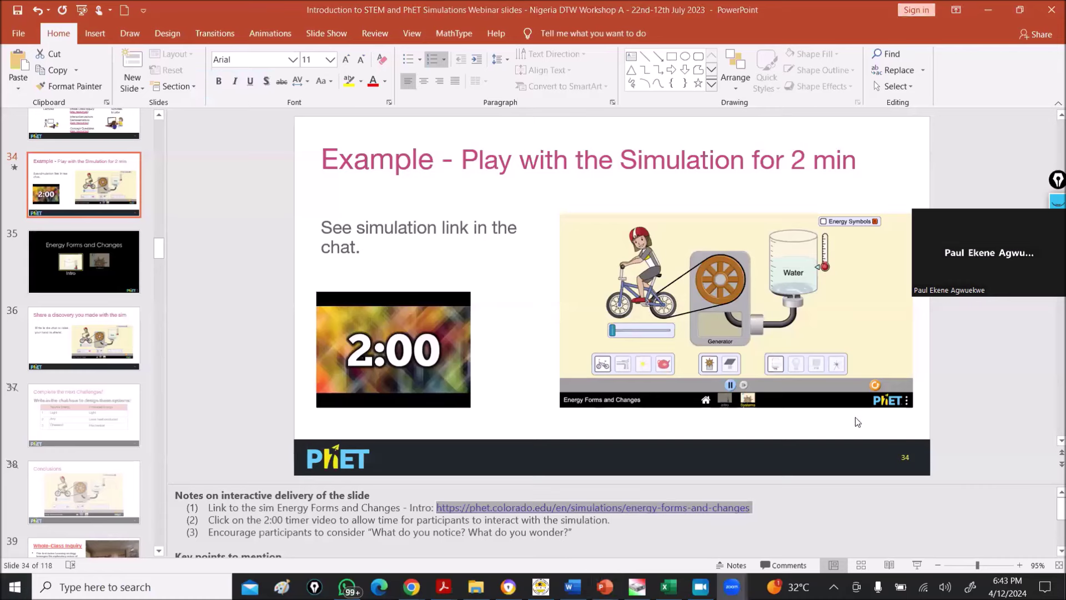
- Scroll the slide thumbnails and jump to slide 60, 'What Next?'
scroll(111, 317, "down", 6)
scroll(115, 321, "down", 10)
scroll(115, 322, "down", 5)
scroll(111, 319, "up", 5)
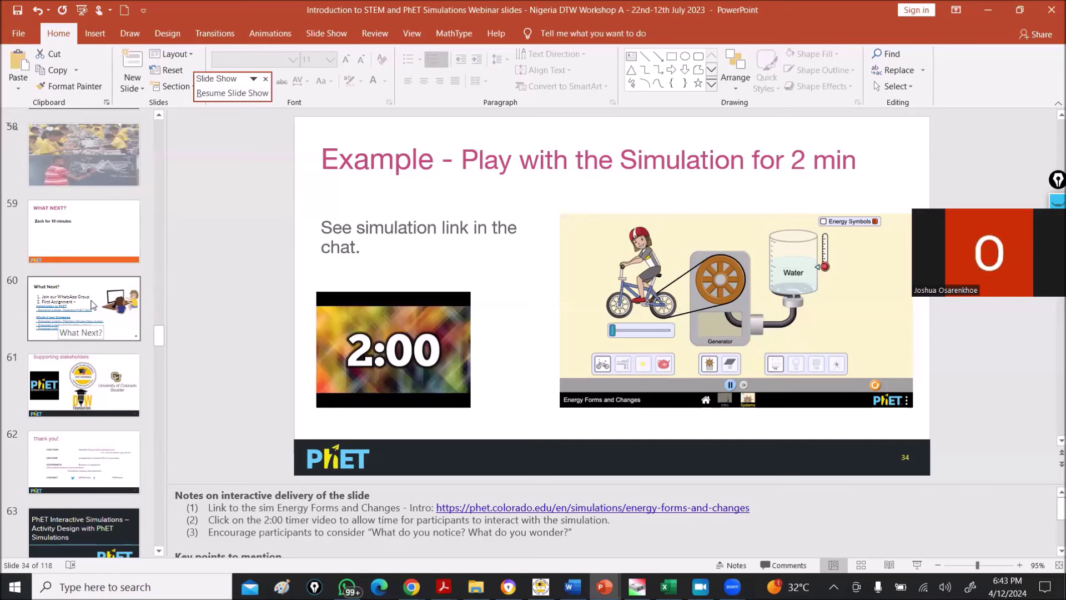
left_click(94, 298)
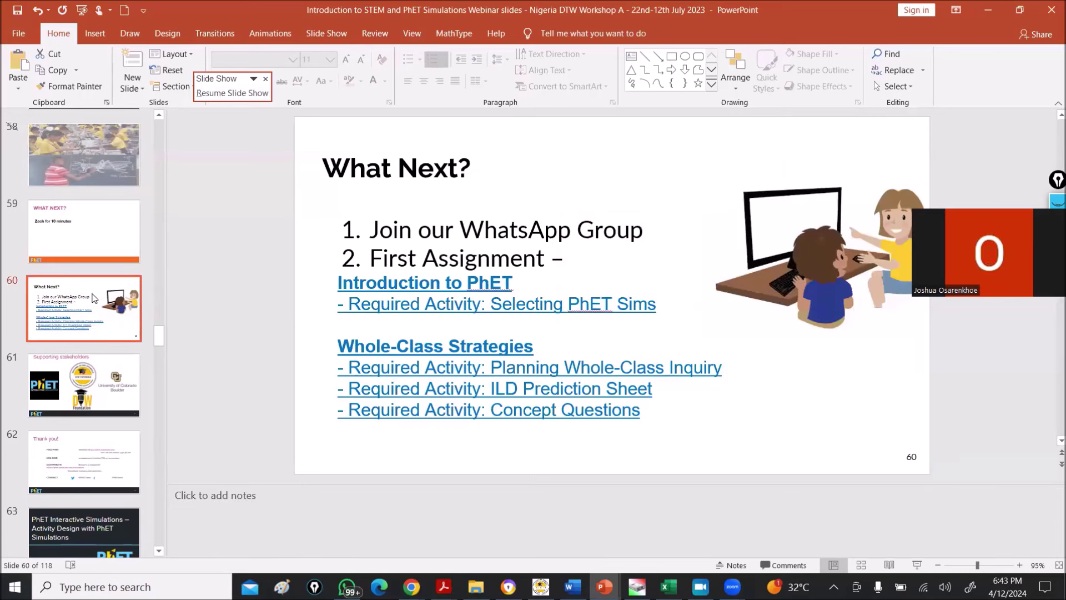